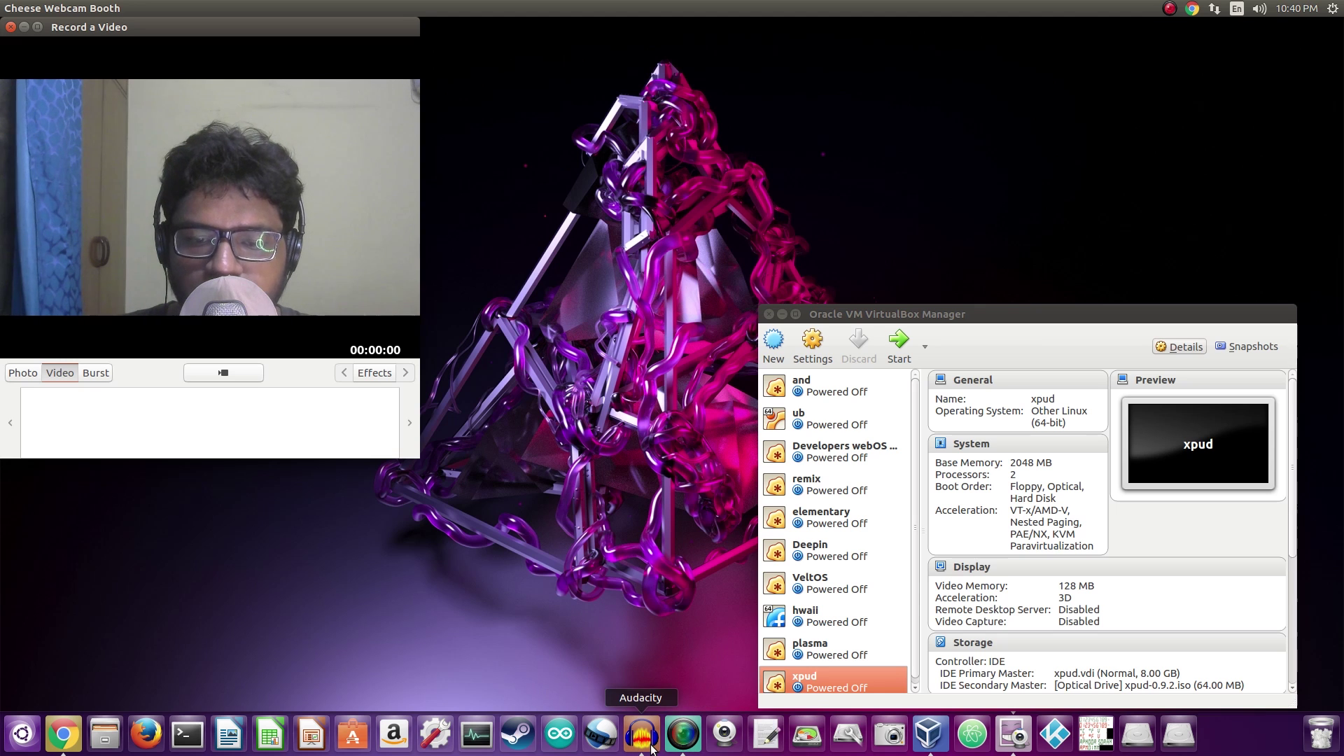
Start the xpud VM, interrupt the boot countdown, and boot xPUD in English
{"action": "left_click", "coordinate": [898, 343]}
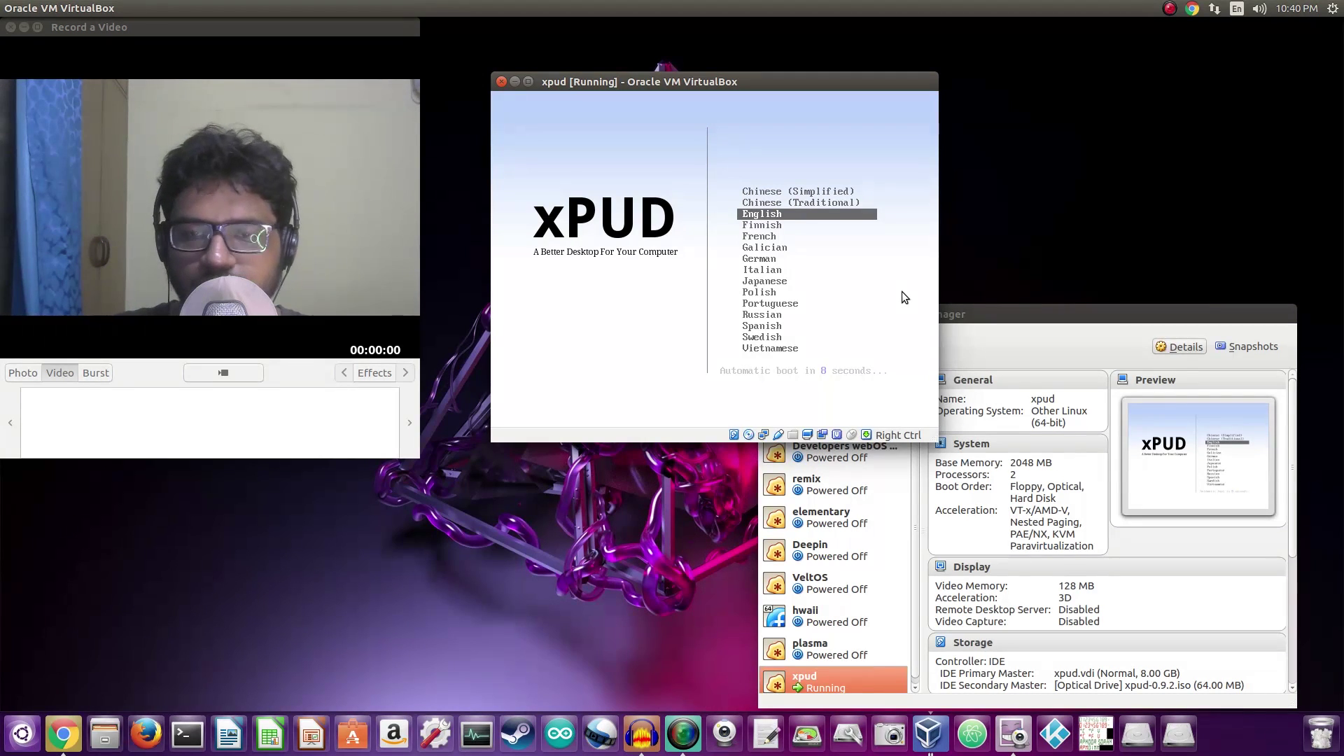
{"action": "key", "text": "Down"}
{"action": "key", "text": "Up"}
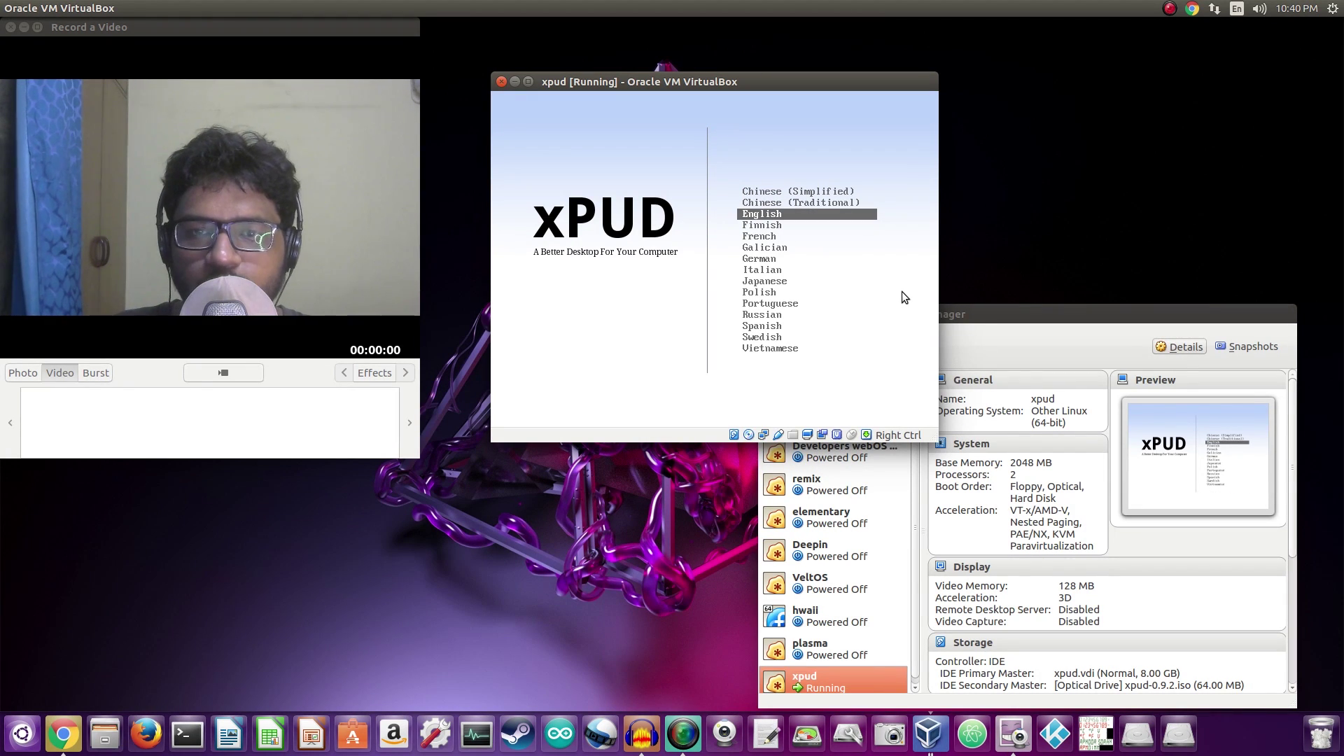
{"action": "key", "text": "Return"}
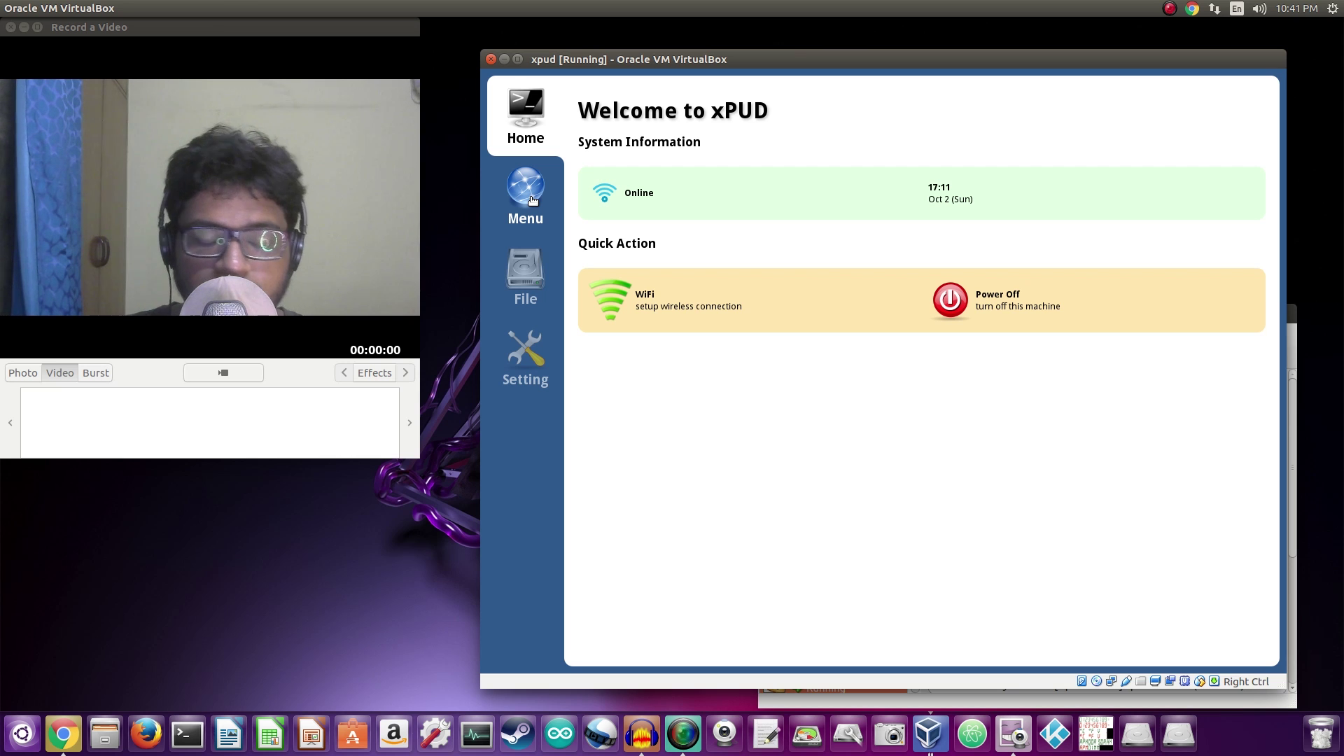
Bring Chrome forward and highlight the 35MB image size on the xPUD About page
{"action": "left_click", "coordinate": [64, 733]}
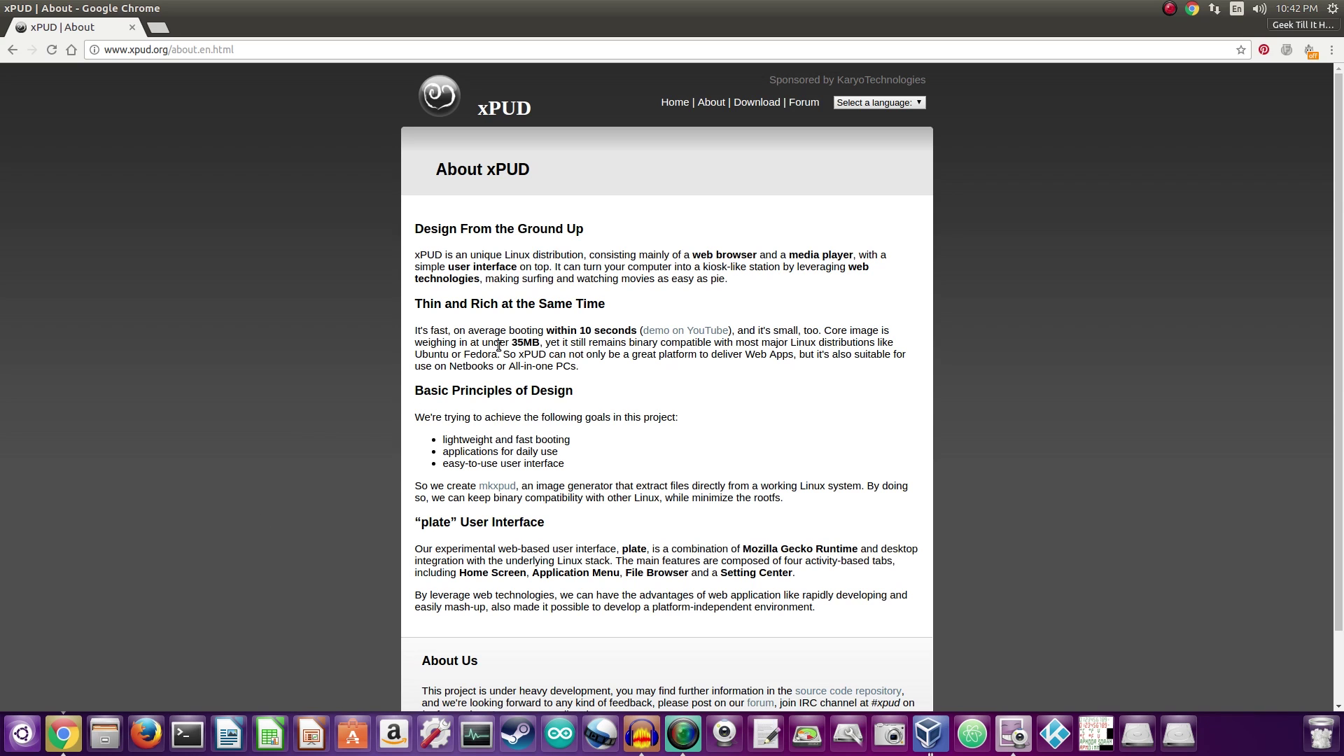
{"action": "left_click_drag", "start_coordinate": [514, 345], "coordinate": [542, 347]}
{"action": "scroll", "coordinate": [882, 401], "scroll_direction": "down", "scroll_amount": 2}
{"action": "scroll", "coordinate": [882, 401], "scroll_direction": "up", "scroll_amount": 2}
On the xPUD home page, highlight the 256MB RAM and 64MB disk requirements, then go to Download
{"action": "left_click", "coordinate": [683, 105]}
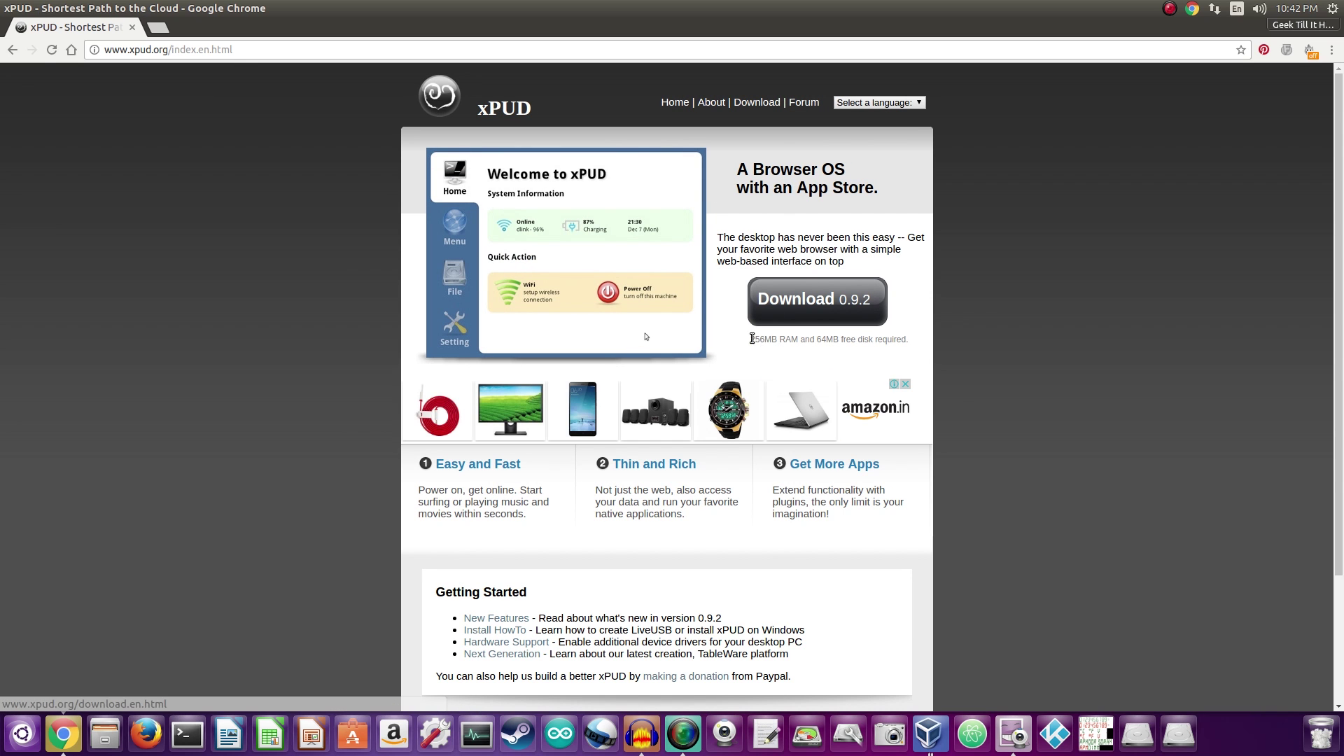
{"action": "left_click_drag", "start_coordinate": [910, 340], "coordinate": [767, 336]}
{"action": "left_click", "coordinate": [754, 339]}
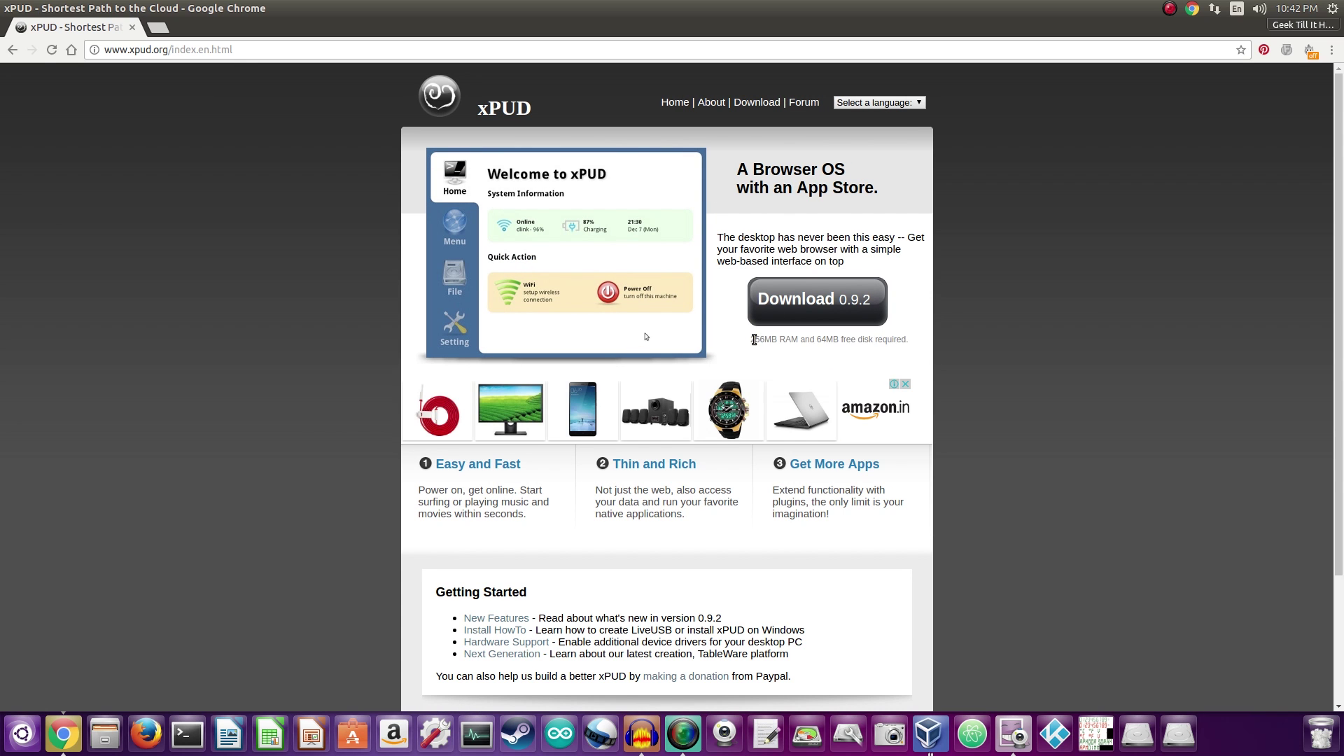
{"action": "double_click", "coordinate": [766, 337]}
{"action": "left_click_drag", "start_coordinate": [815, 341], "coordinate": [837, 338]}
{"action": "scroll", "coordinate": [1103, 416], "scroll_direction": "down", "scroll_amount": 3}
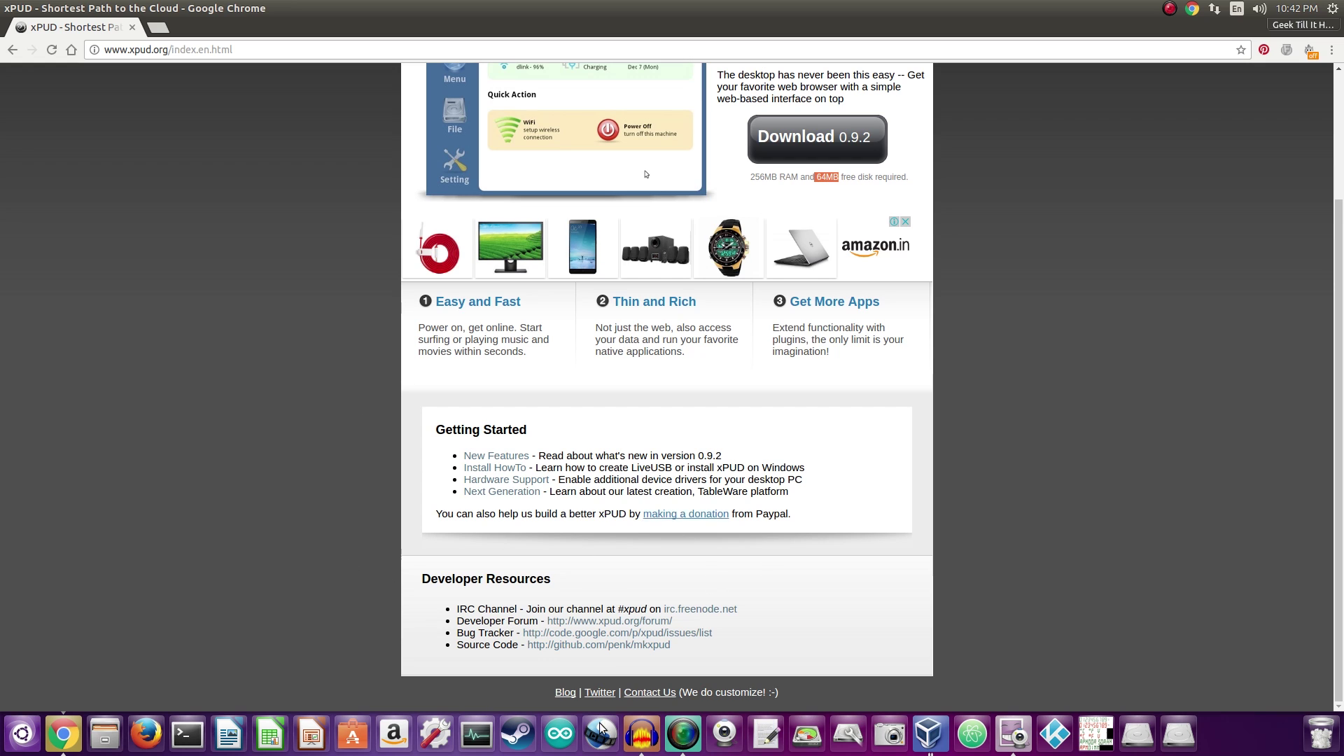
{"action": "scroll", "coordinate": [426, 617], "scroll_direction": "up", "scroll_amount": 2}
{"action": "scroll", "coordinate": [430, 616], "scroll_direction": "up", "scroll_amount": 2}
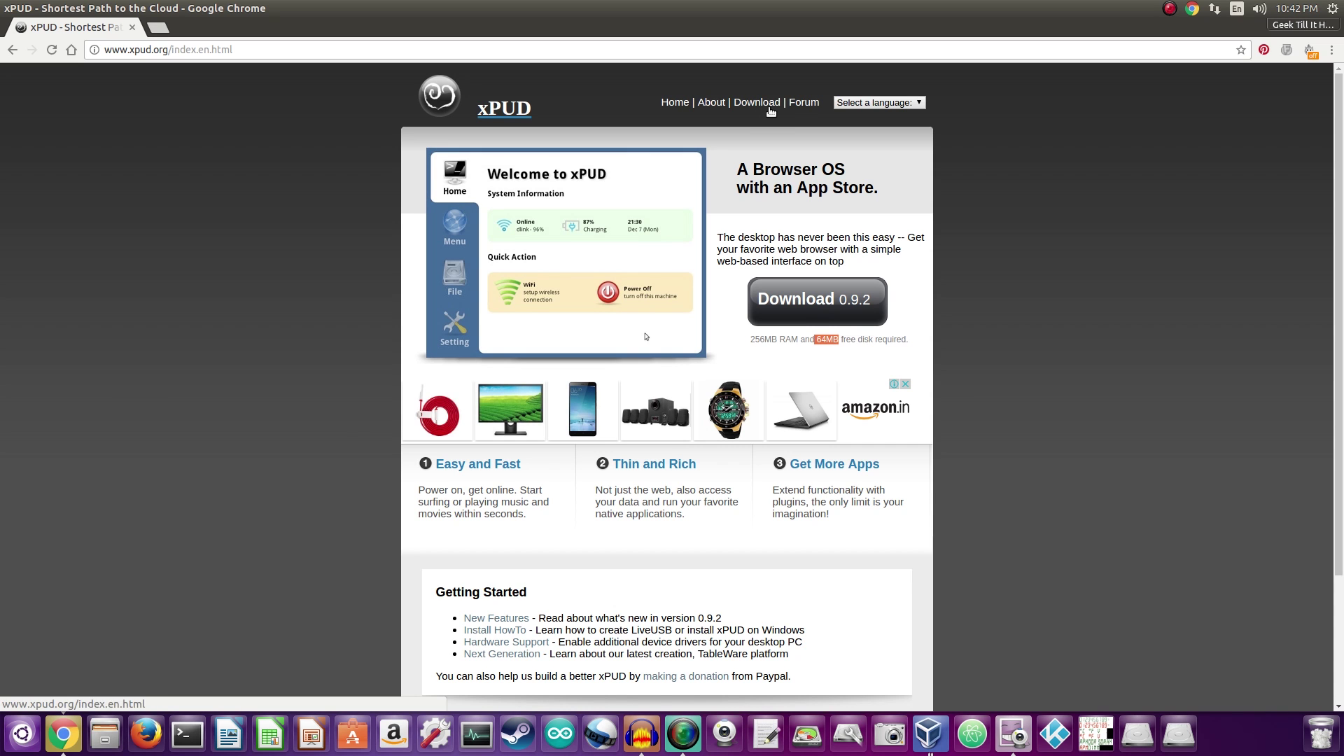
{"action": "left_click", "coordinate": [767, 105]}
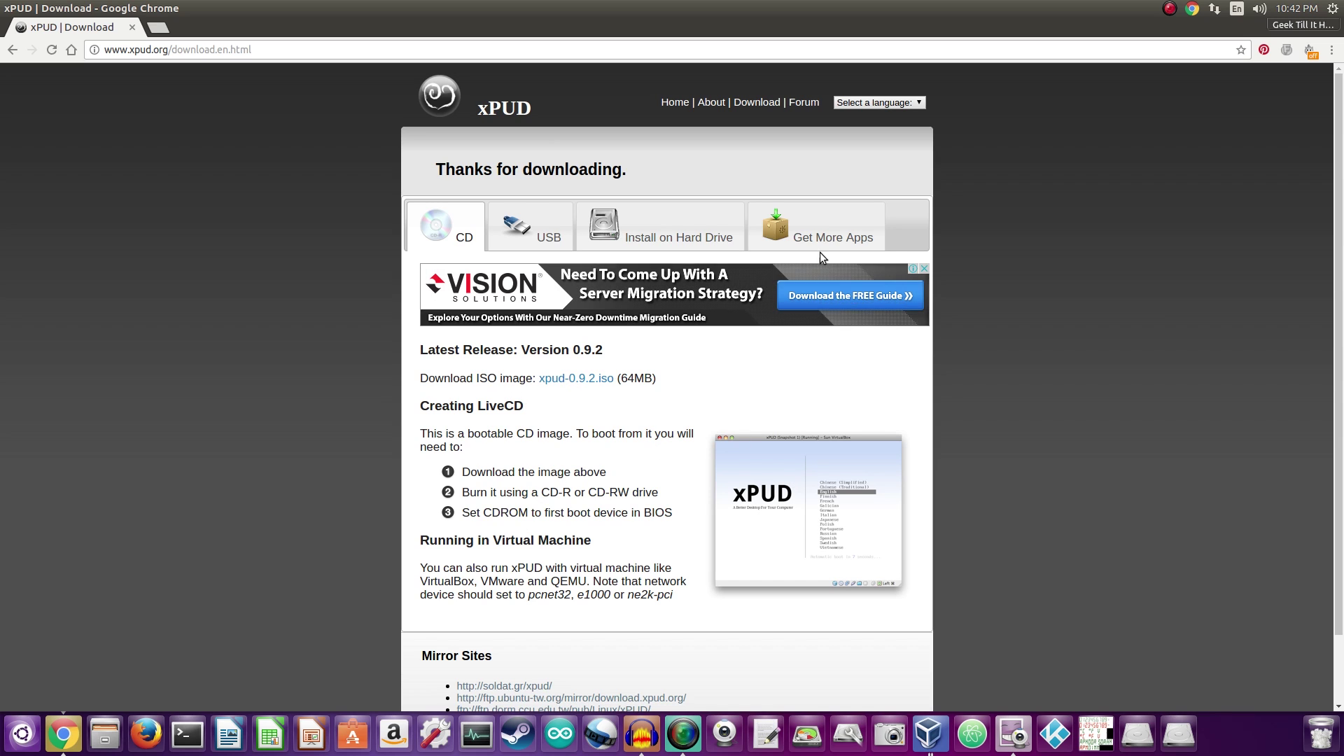
Browse the xPUD Forum topics on Google Groups, then Alt+Tab back to the VM
{"action": "left_click", "coordinate": [795, 105]}
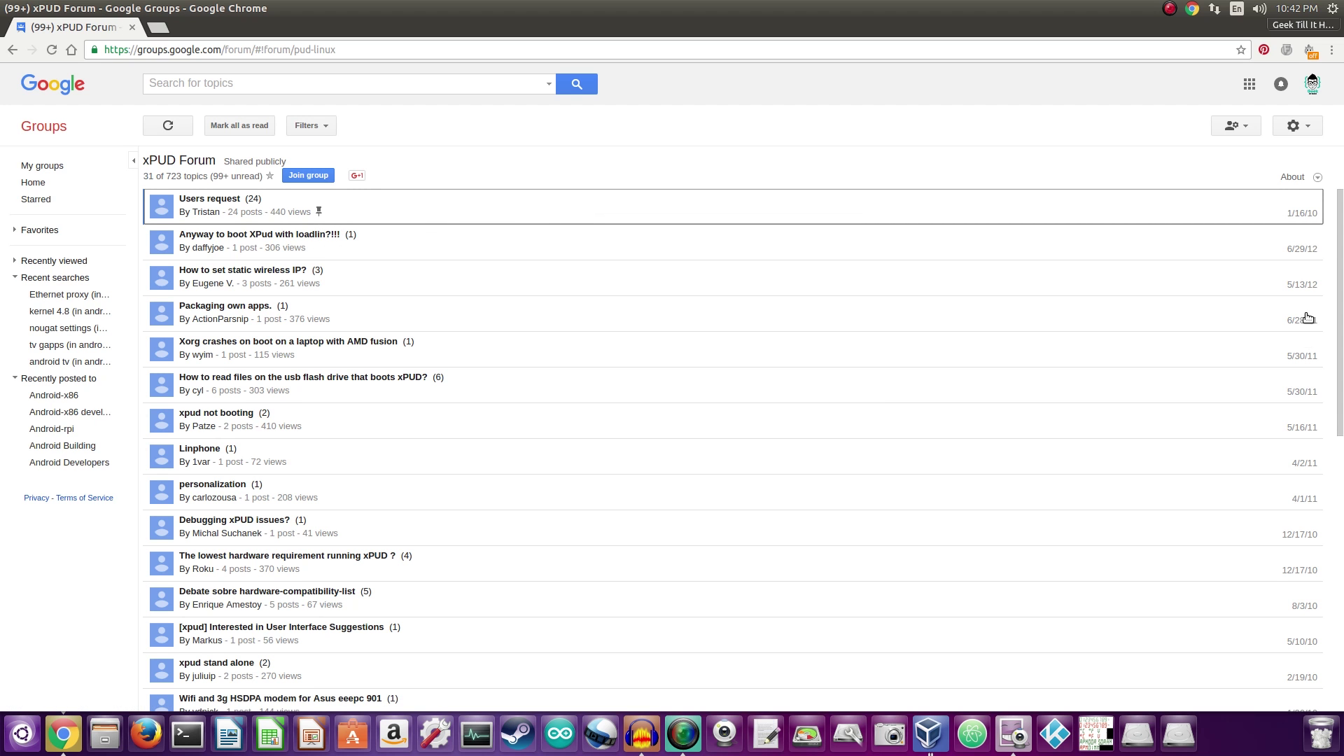
{"action": "scroll", "coordinate": [1298, 387], "scroll_direction": "down", "scroll_amount": 1}
{"action": "scroll", "coordinate": [1298, 387], "scroll_direction": "down", "scroll_amount": 15}
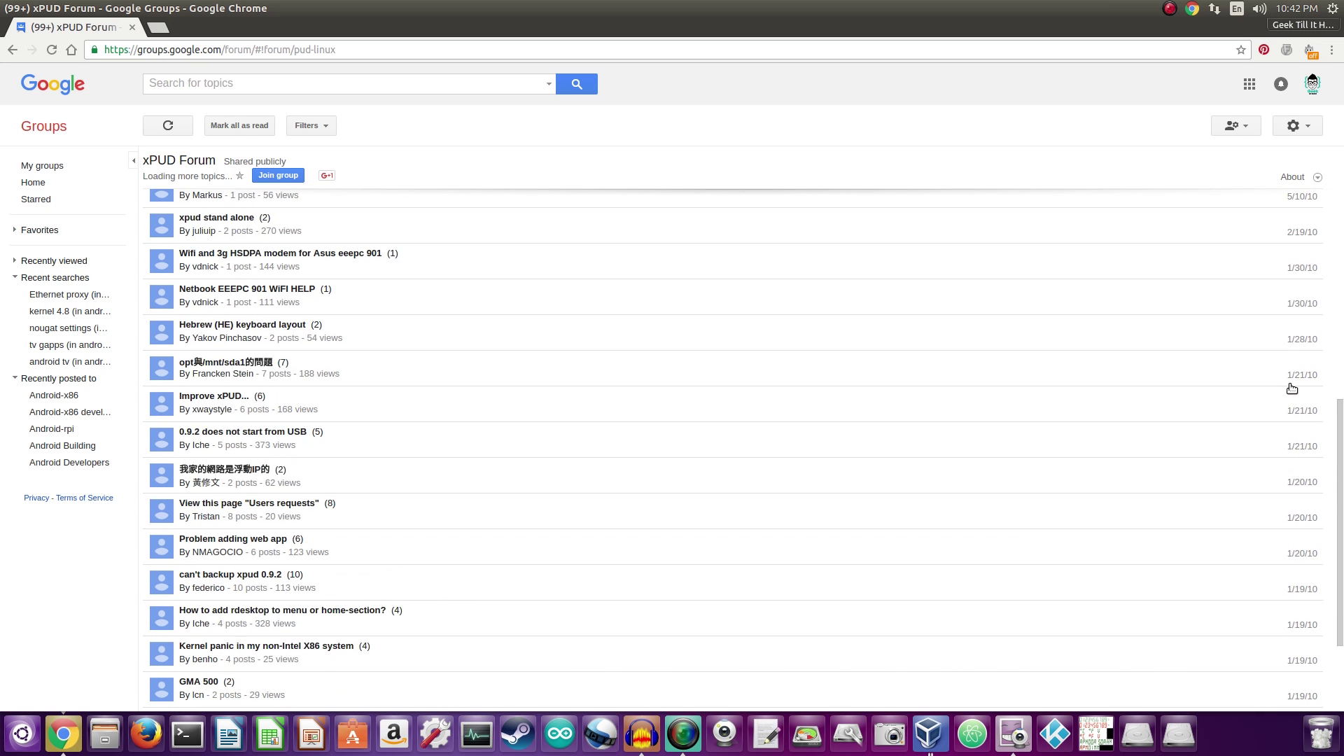
{"action": "scroll", "coordinate": [1287, 387], "scroll_direction": "up", "scroll_amount": 15}
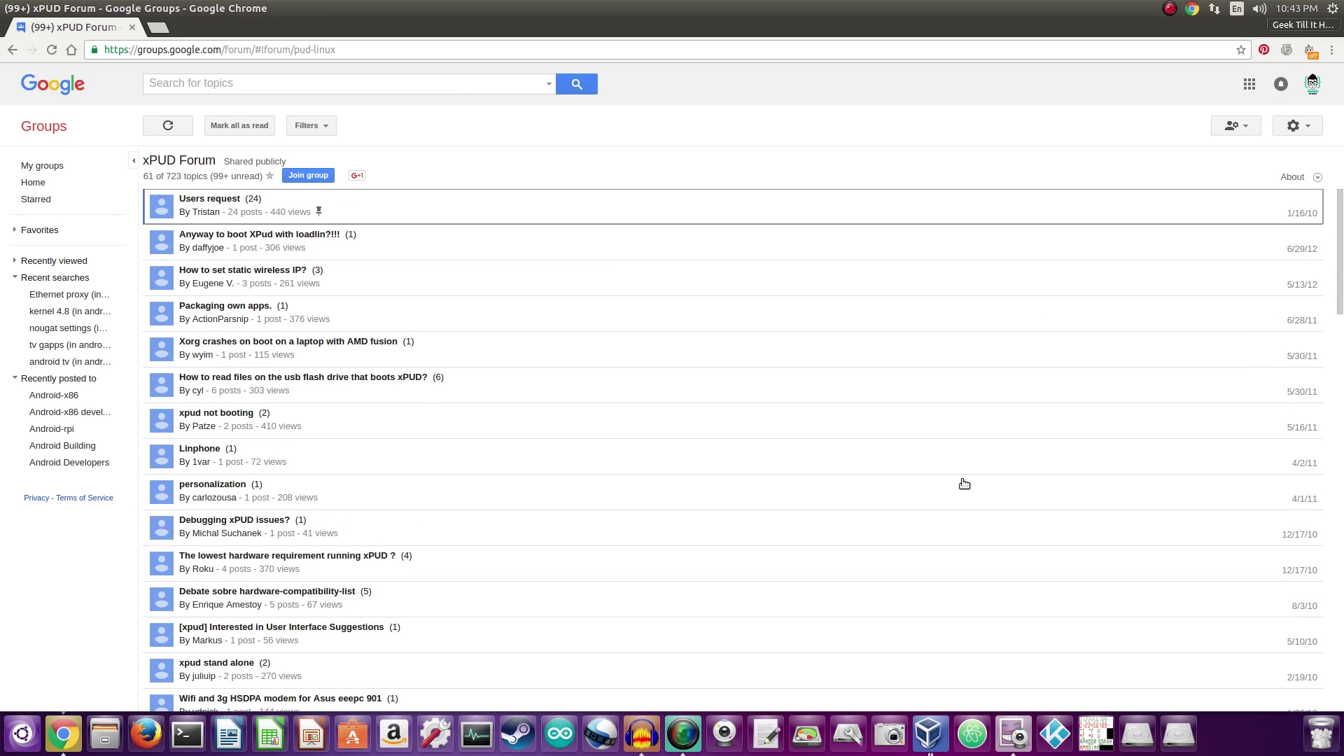
{"action": "mouse_move", "coordinate": [63, 18]}
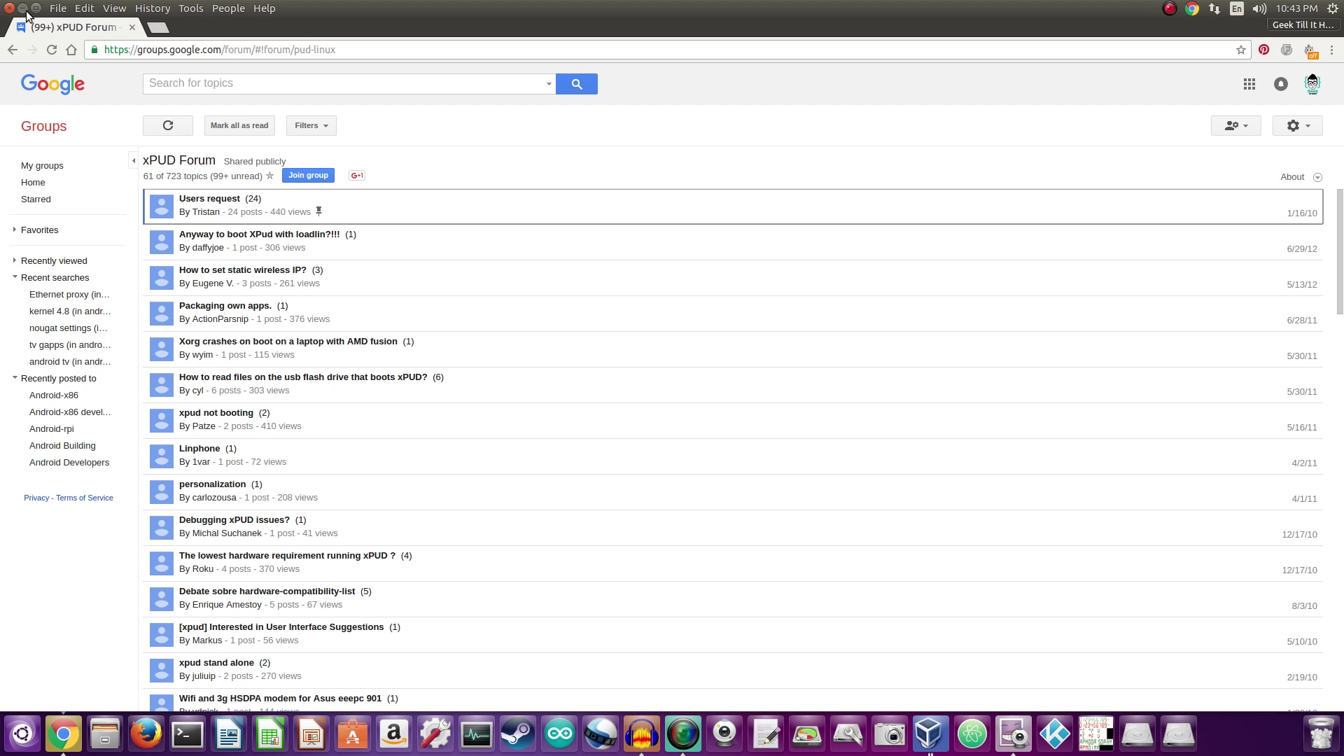
{"action": "key", "text": "alt+Tab"}
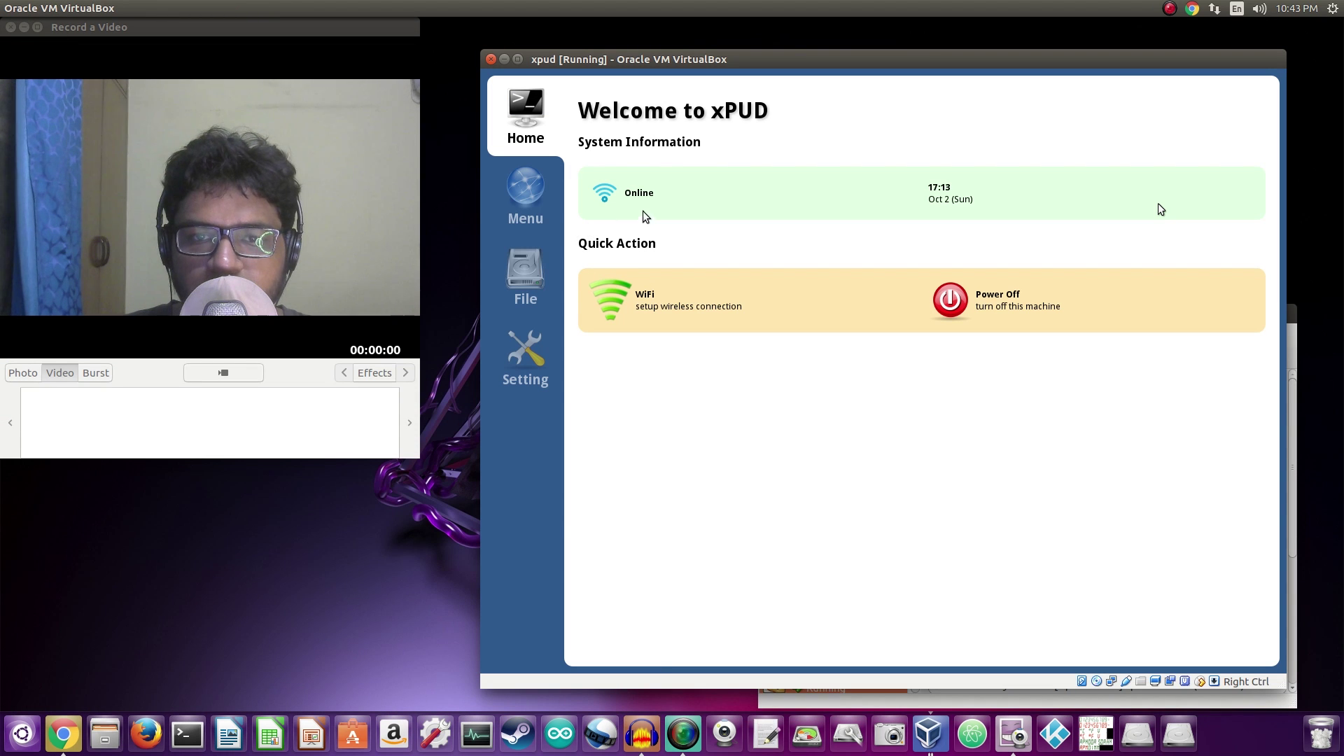
Capture the mouse into the VM and launch Terminal Emulator from the xPUD Menu
{"action": "left_click", "coordinate": [1158, 204]}
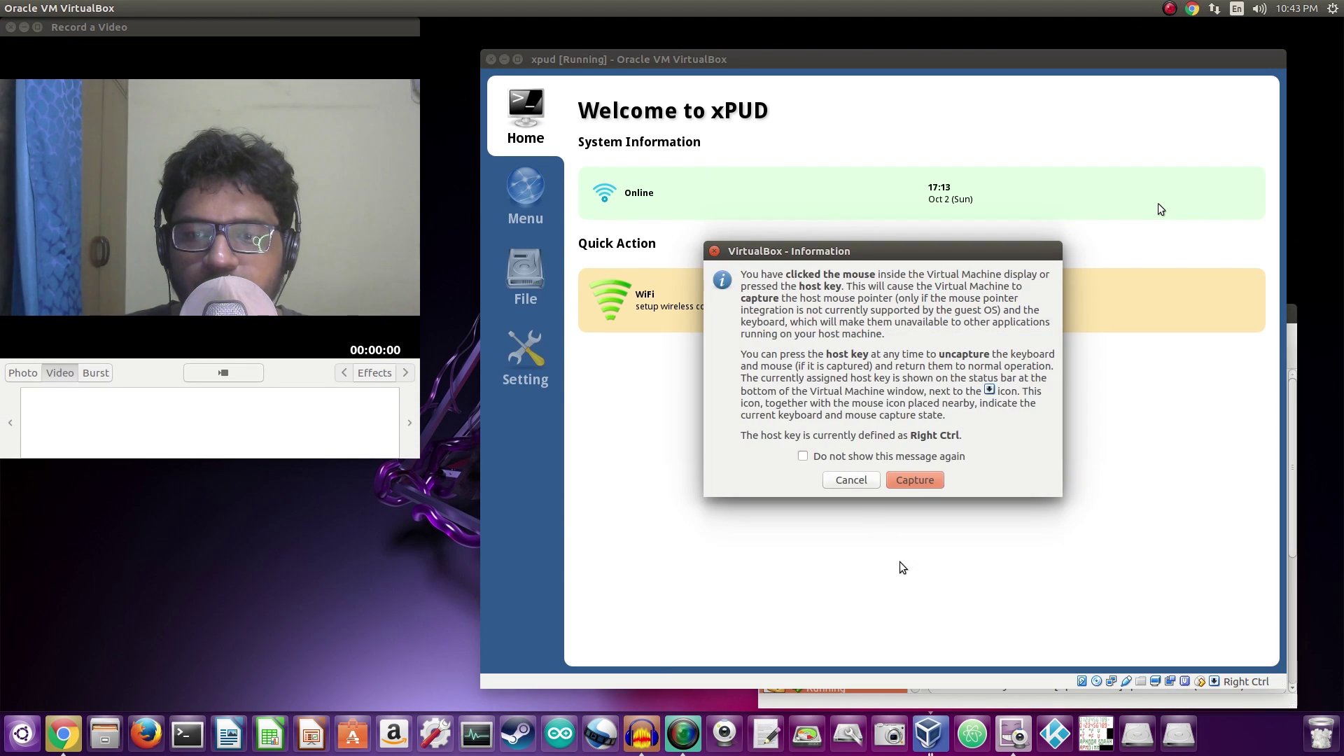
{"action": "left_click", "coordinate": [905, 480]}
{"action": "left_click", "coordinate": [526, 196]}
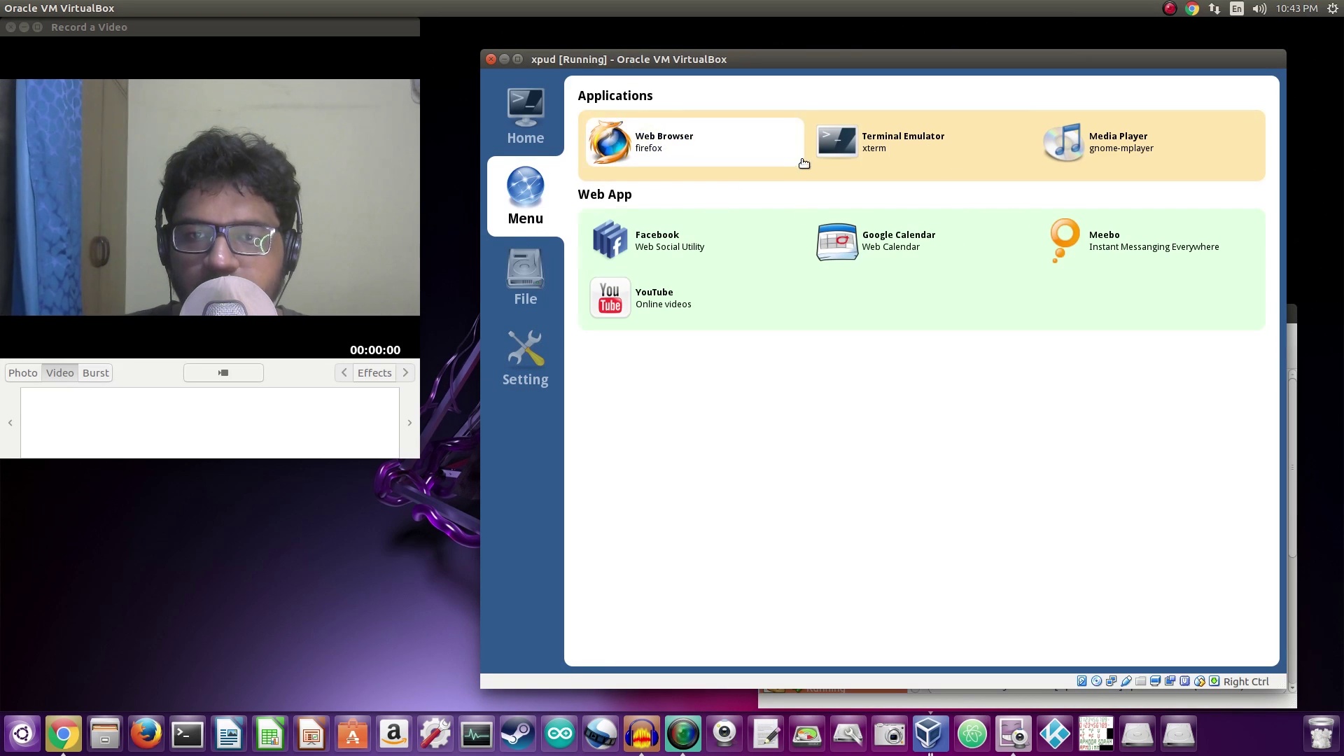
{"action": "left_click", "coordinate": [827, 153]}
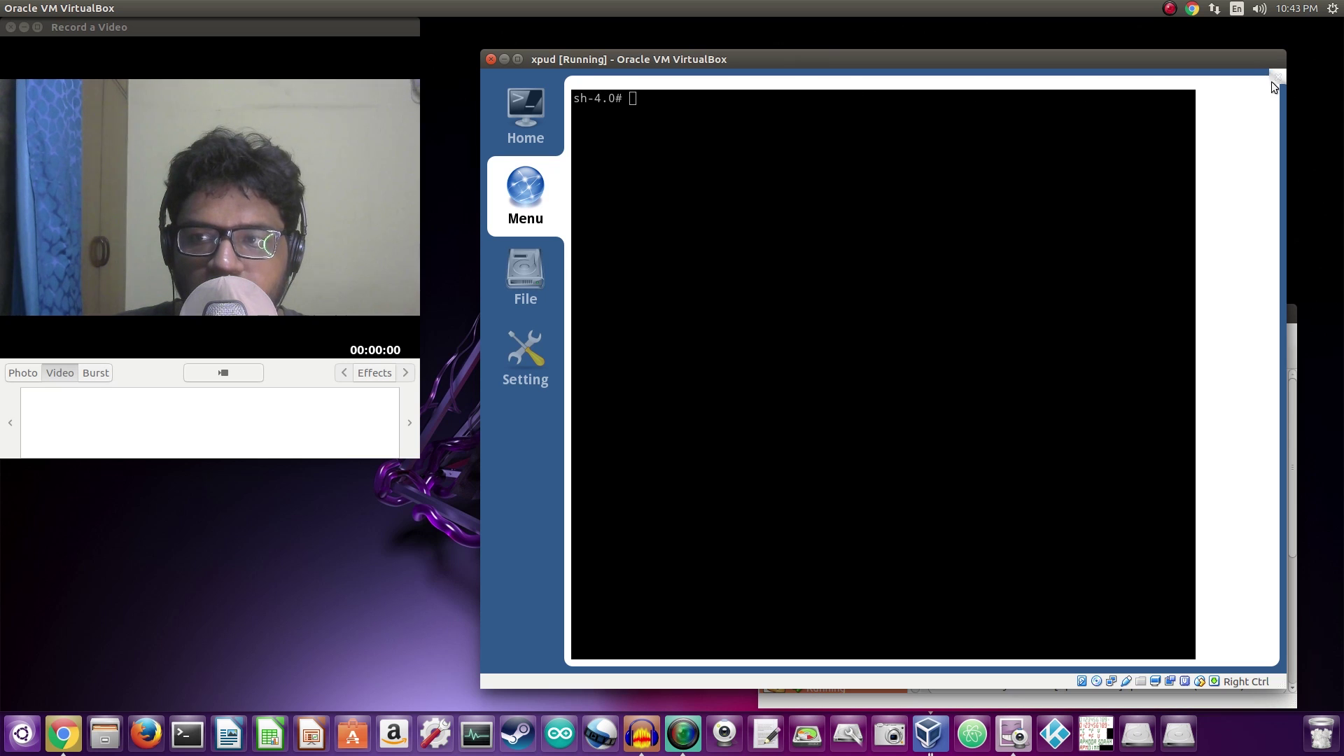
Maximize the terminal to full screen, restore its normal size, and close it
{"action": "mouse_move", "coordinate": [1272, 95]}
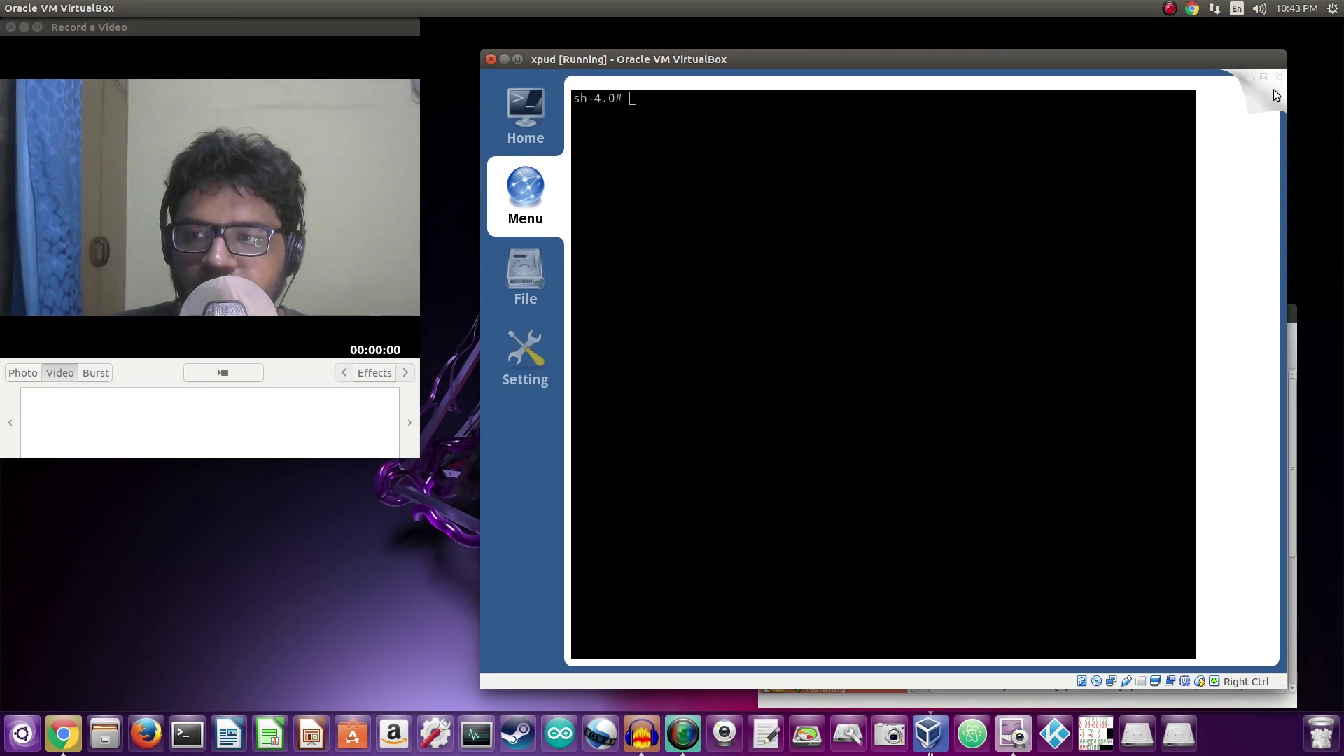
{"action": "left_click", "coordinate": [1265, 78]}
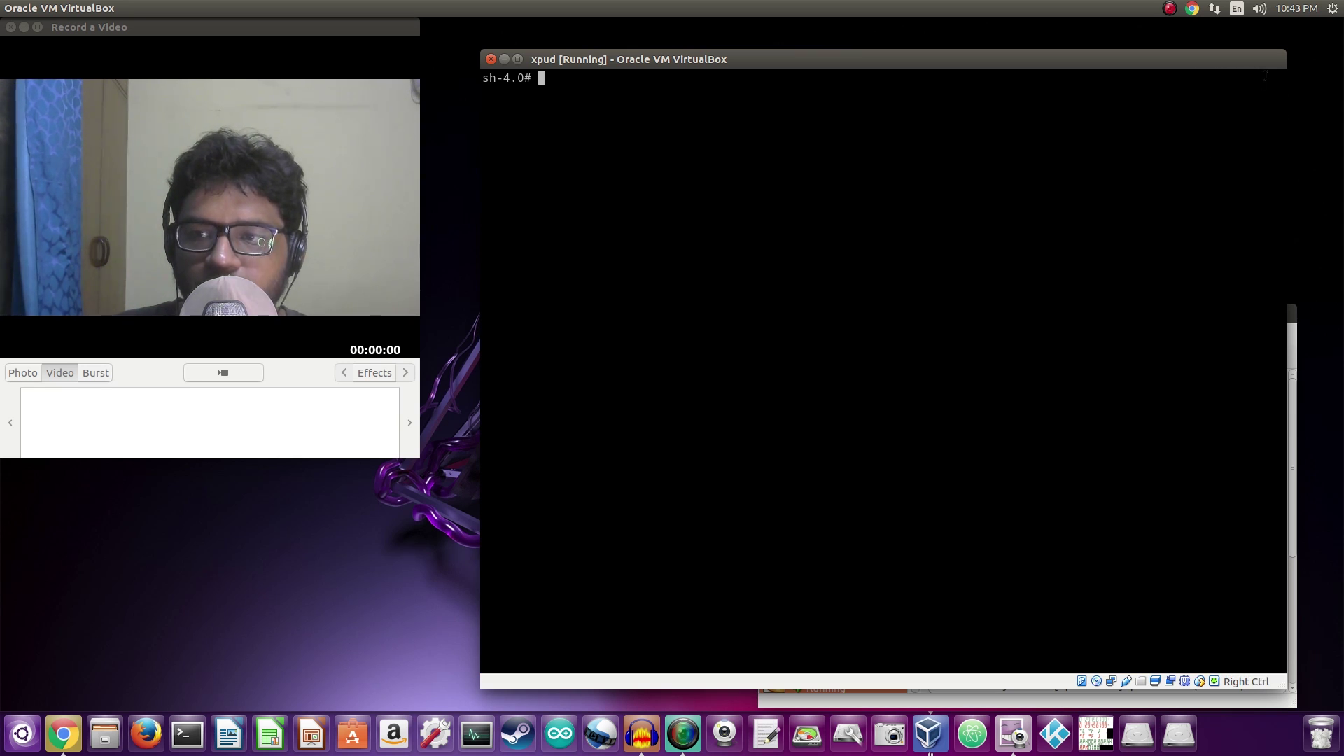
{"action": "left_click", "coordinate": [1266, 81]}
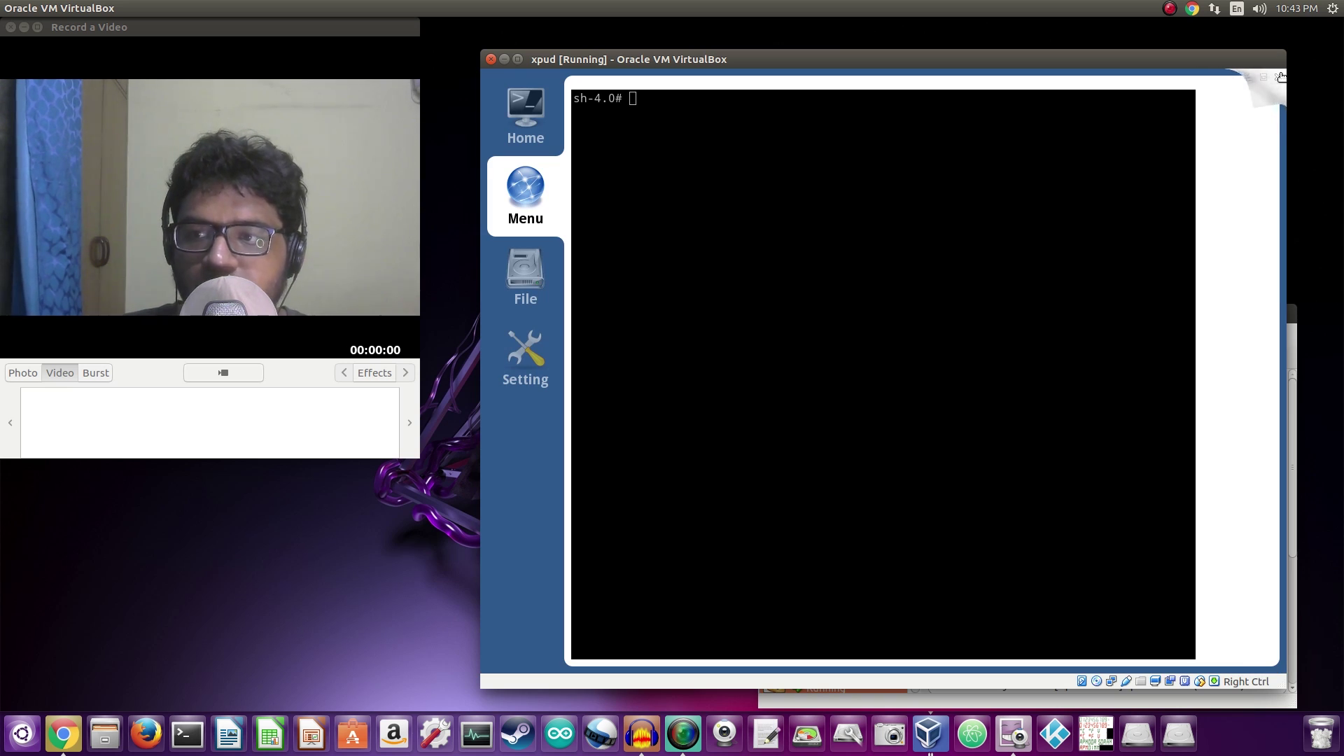
{"action": "left_click", "coordinate": [1278, 77]}
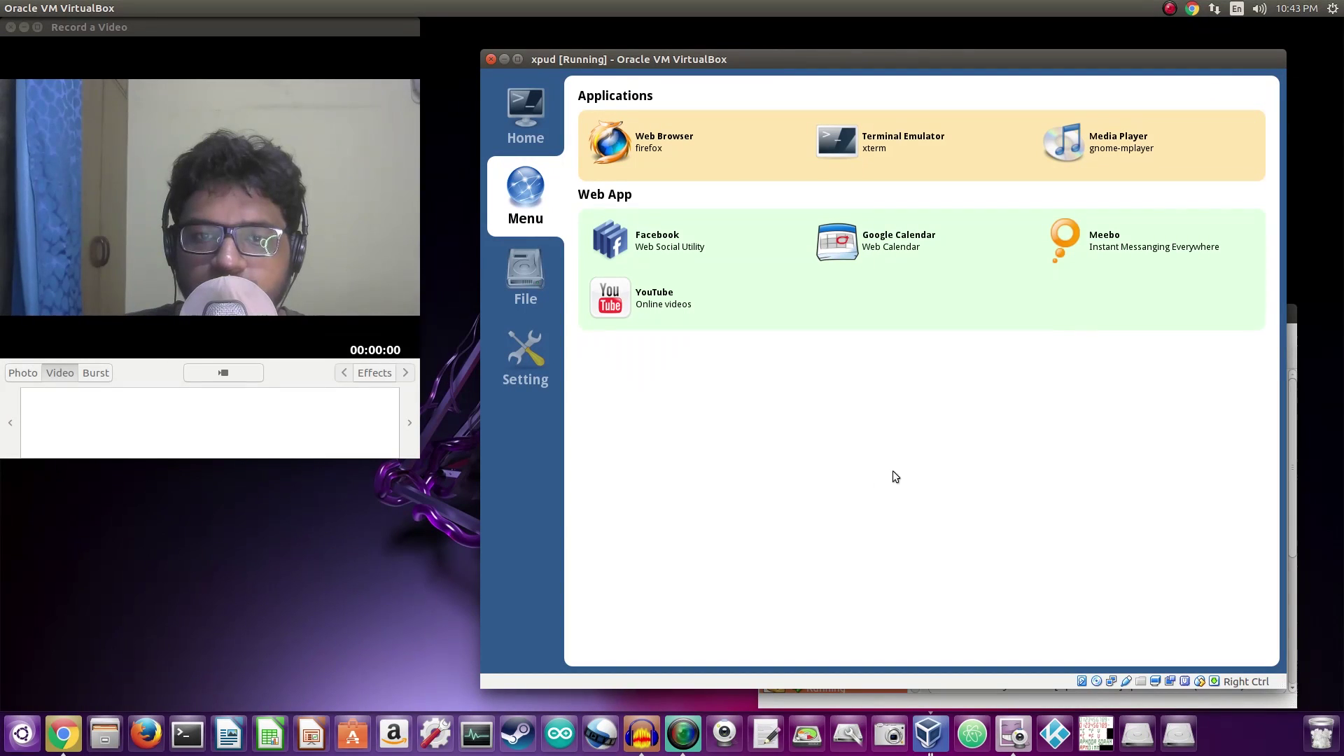
Run uname -a in the terminal, mark kernel 2.6.31.2 and its Dec 2009 build, then close it
{"action": "left_click", "coordinate": [880, 157]}
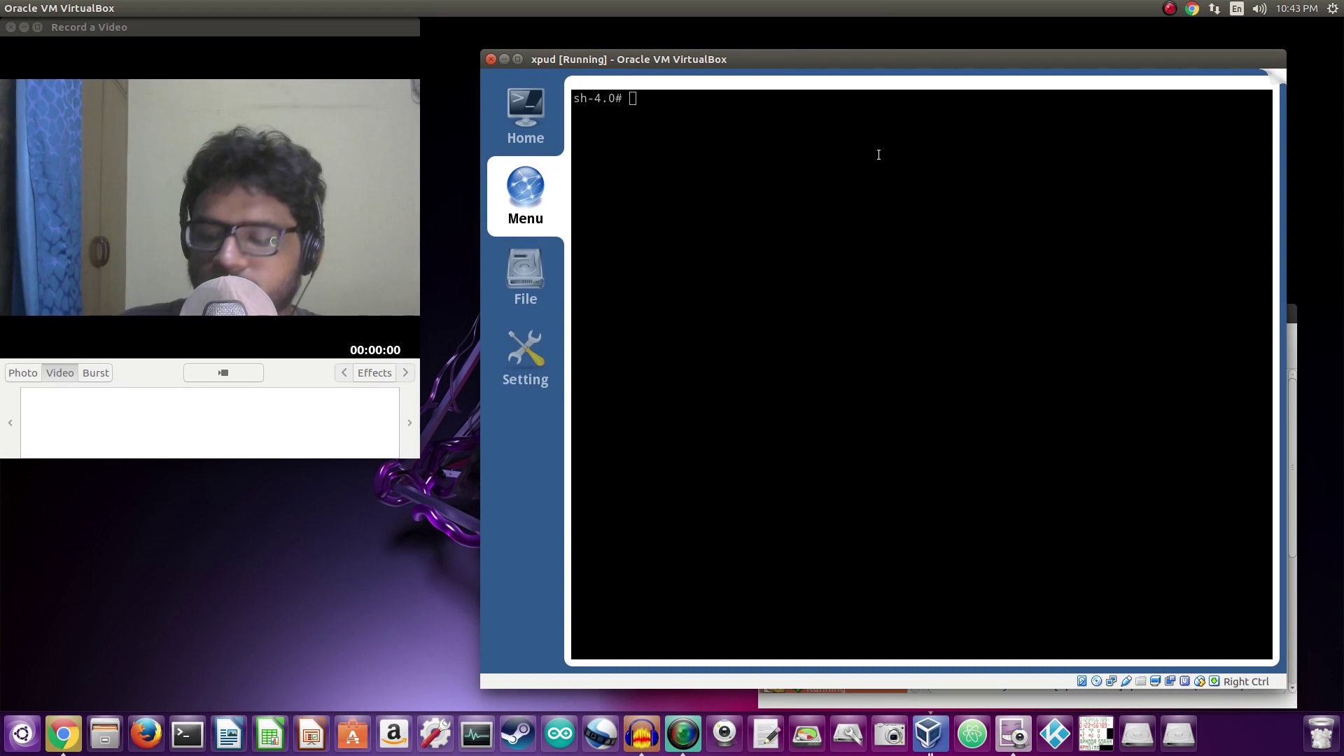
{"action": "type", "text": "uname -a"}
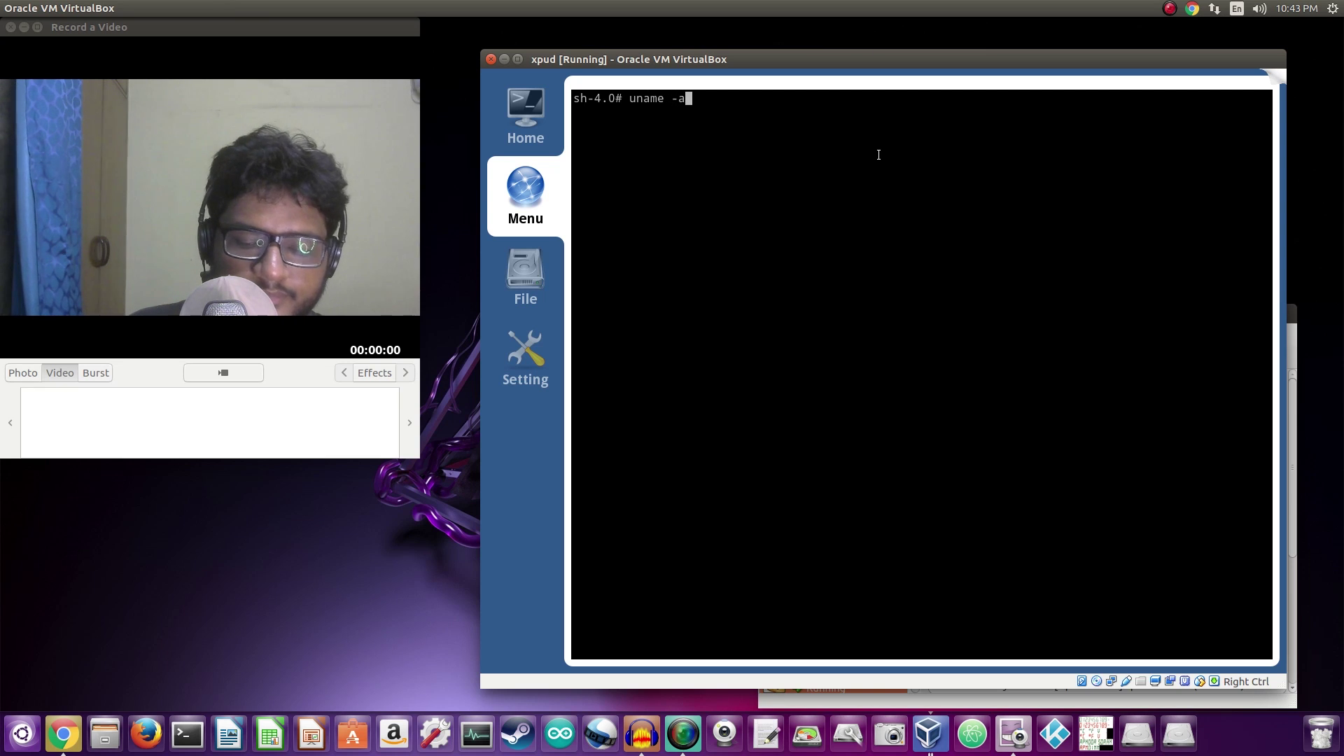
{"action": "key", "text": "Return"}
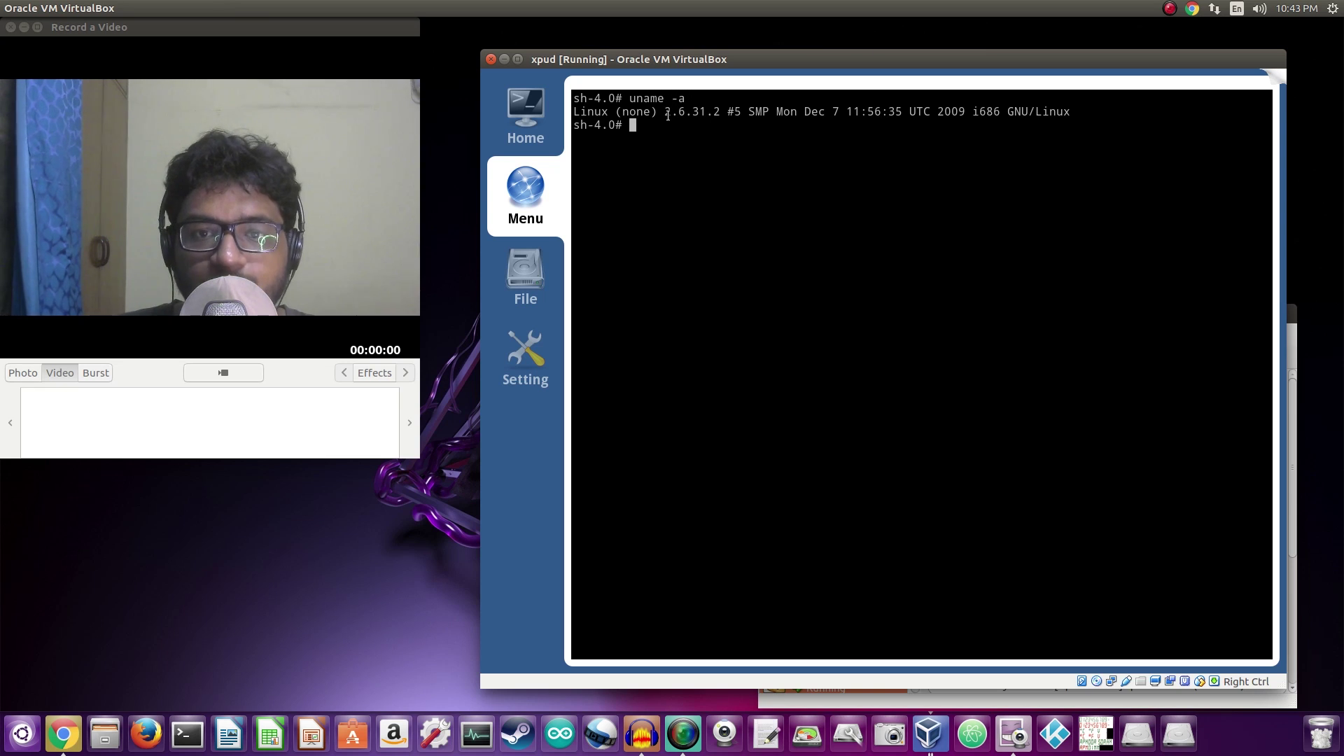
{"action": "left_click_drag", "start_coordinate": [665, 112], "coordinate": [686, 112]}
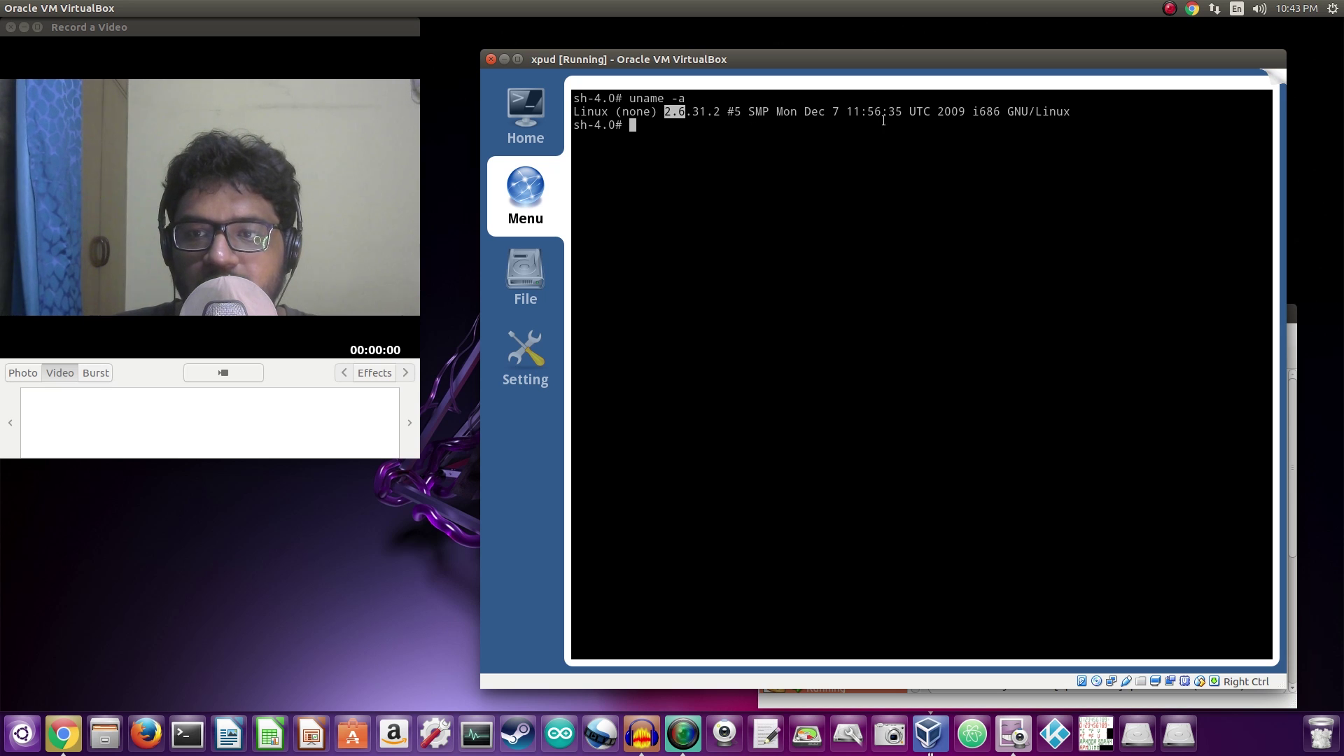
{"action": "left_click_drag", "start_coordinate": [805, 112], "coordinate": [902, 115]}
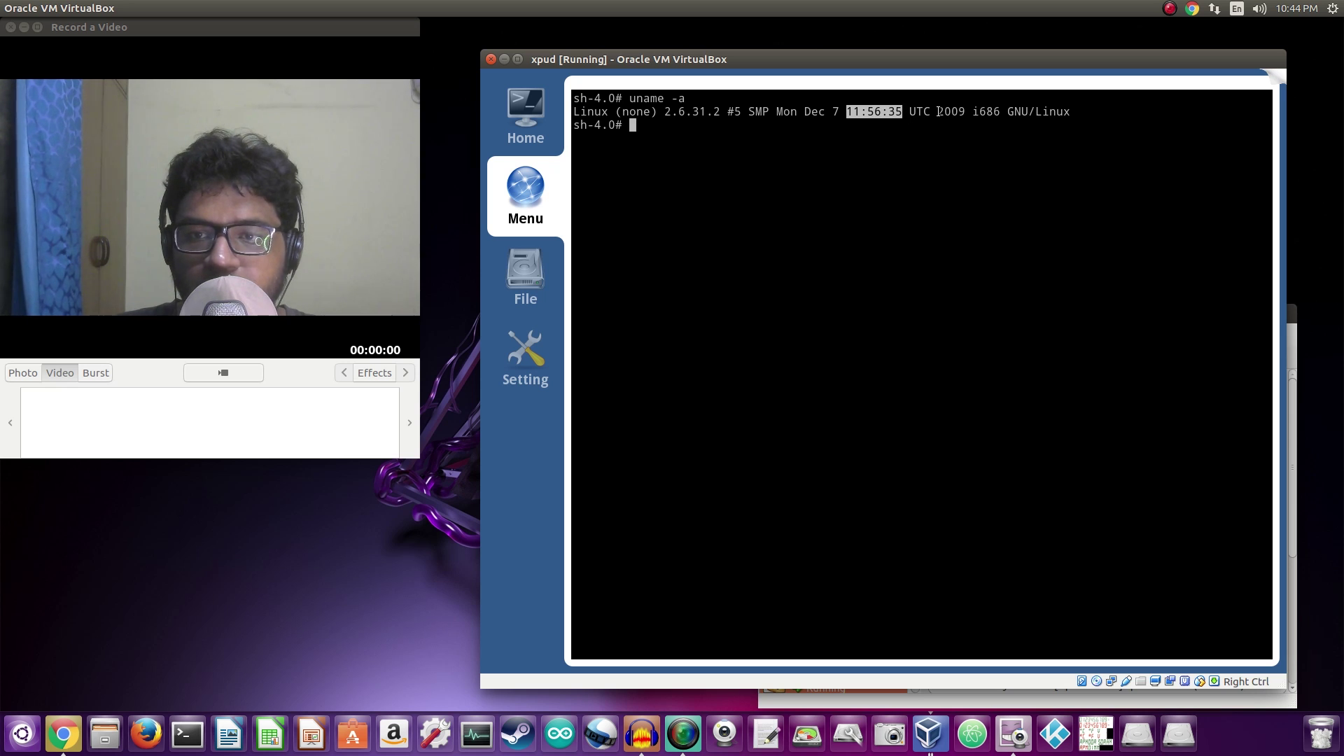
{"action": "left_click_drag", "start_coordinate": [939, 112], "coordinate": [962, 111]}
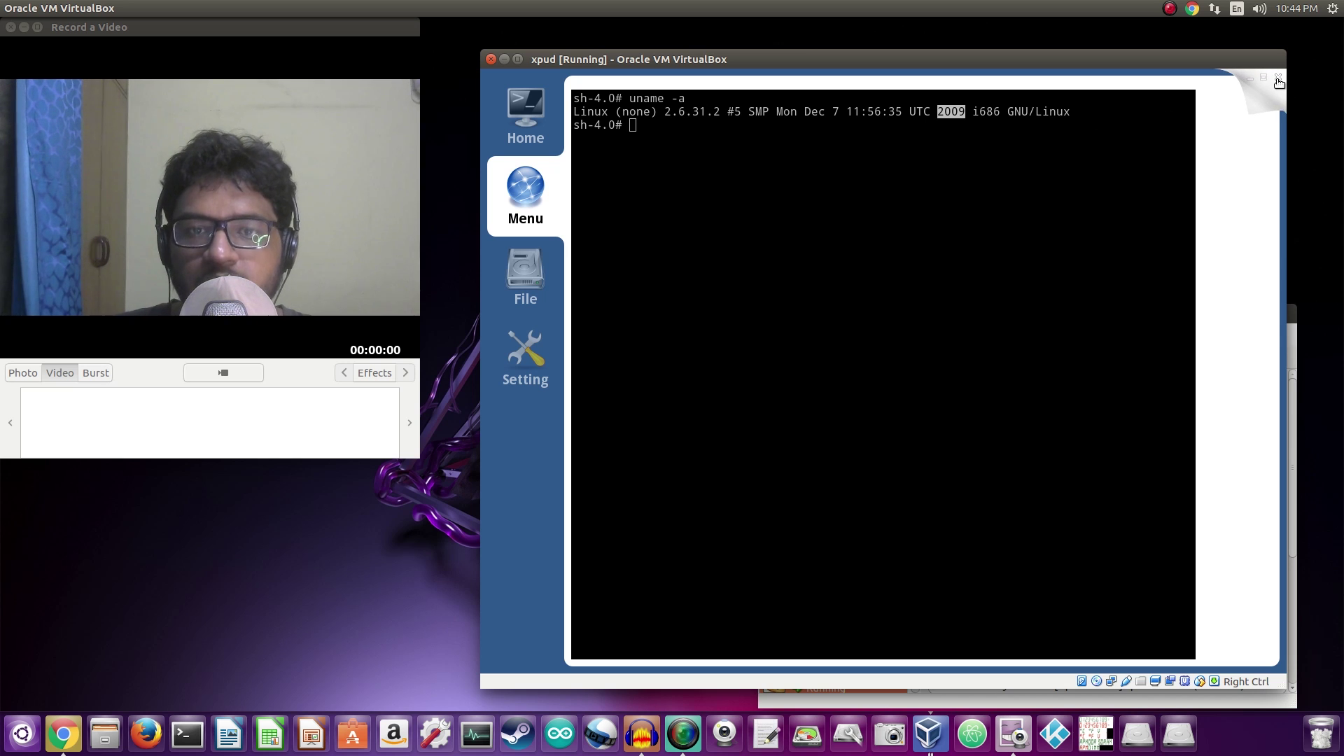
{"action": "left_click", "coordinate": [1278, 79]}
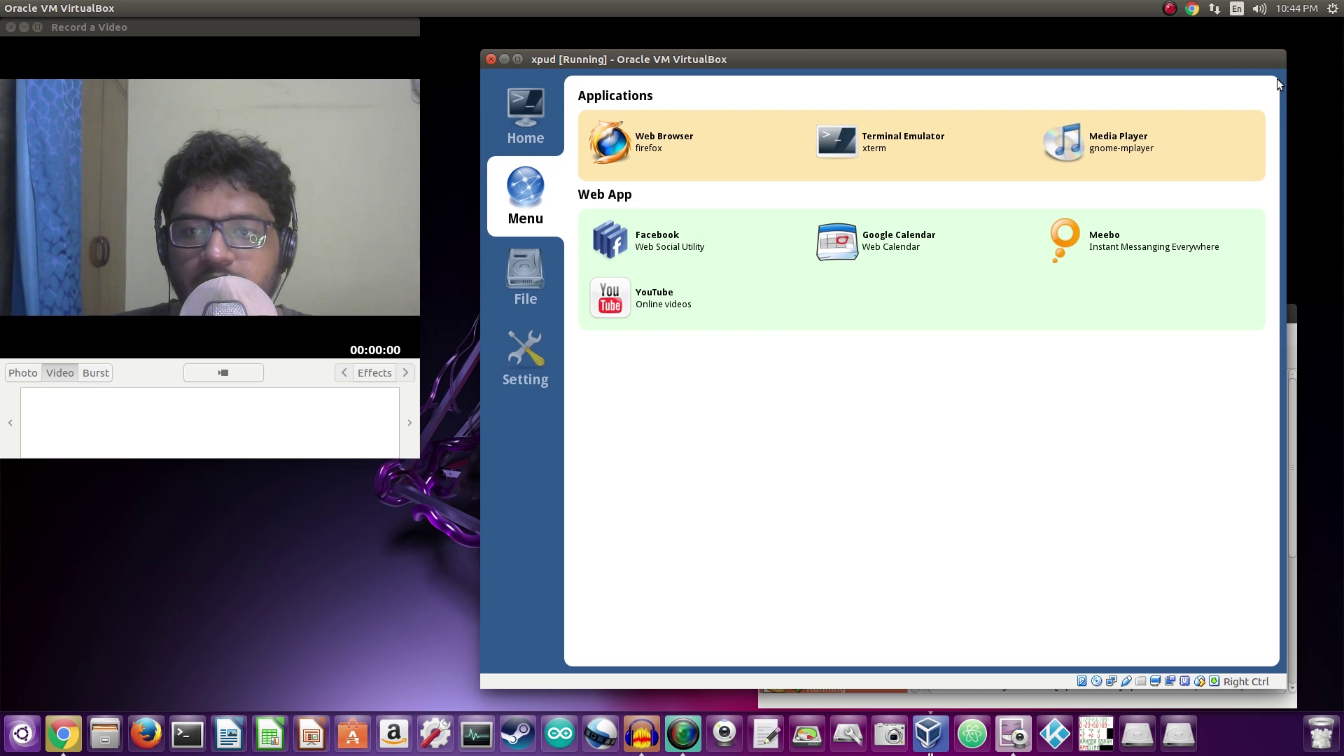
Launch the Web Browser and load YouTube, reaching its unsupported-browser page for Firefox 3.5.5
{"action": "left_click", "coordinate": [627, 153]}
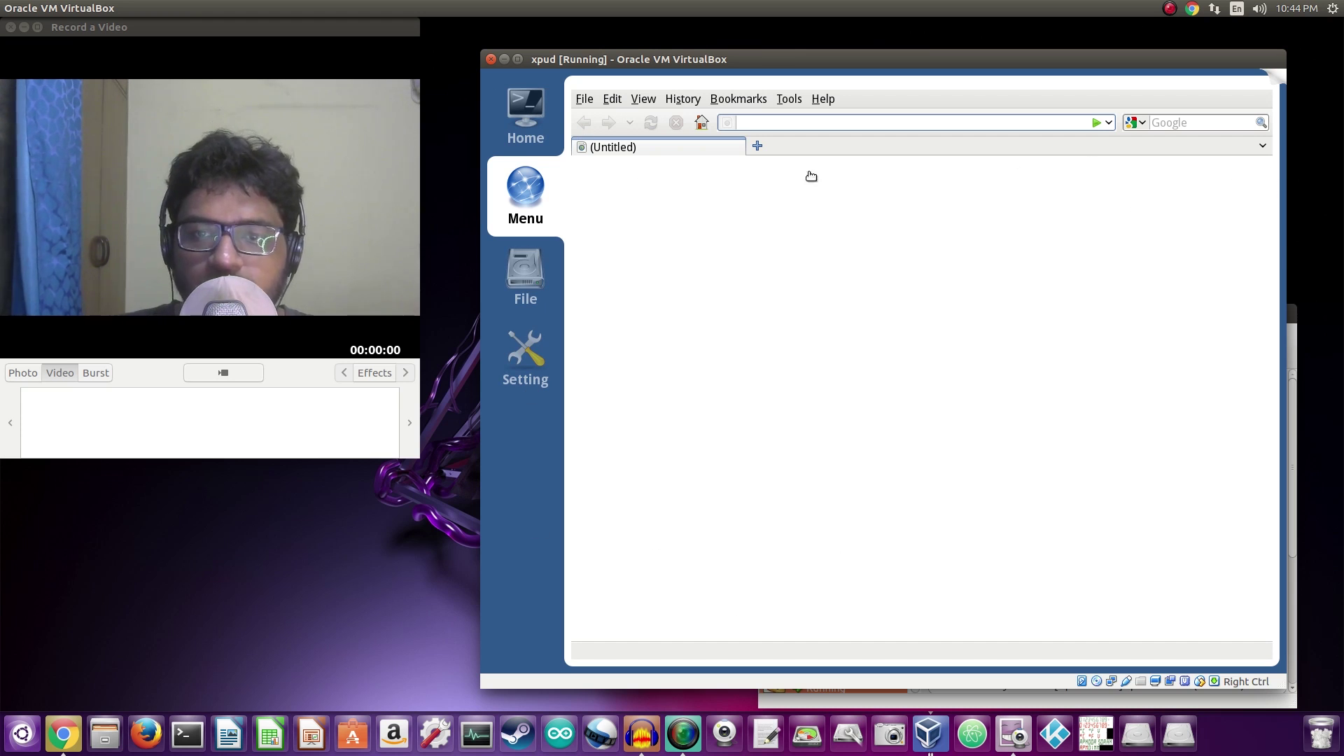
{"action": "mouse_move", "coordinate": [1277, 83]}
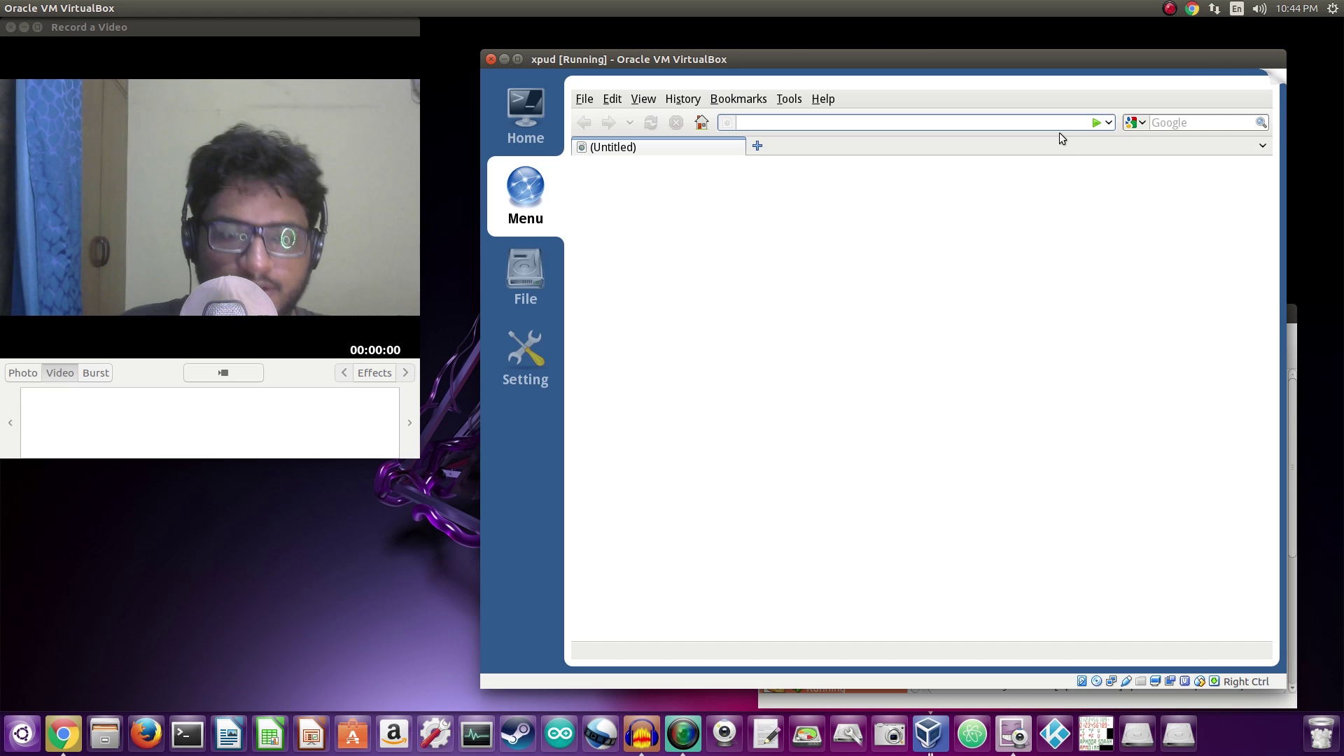
{"action": "key", "text": "Down"}
{"action": "key", "text": "Escape"}
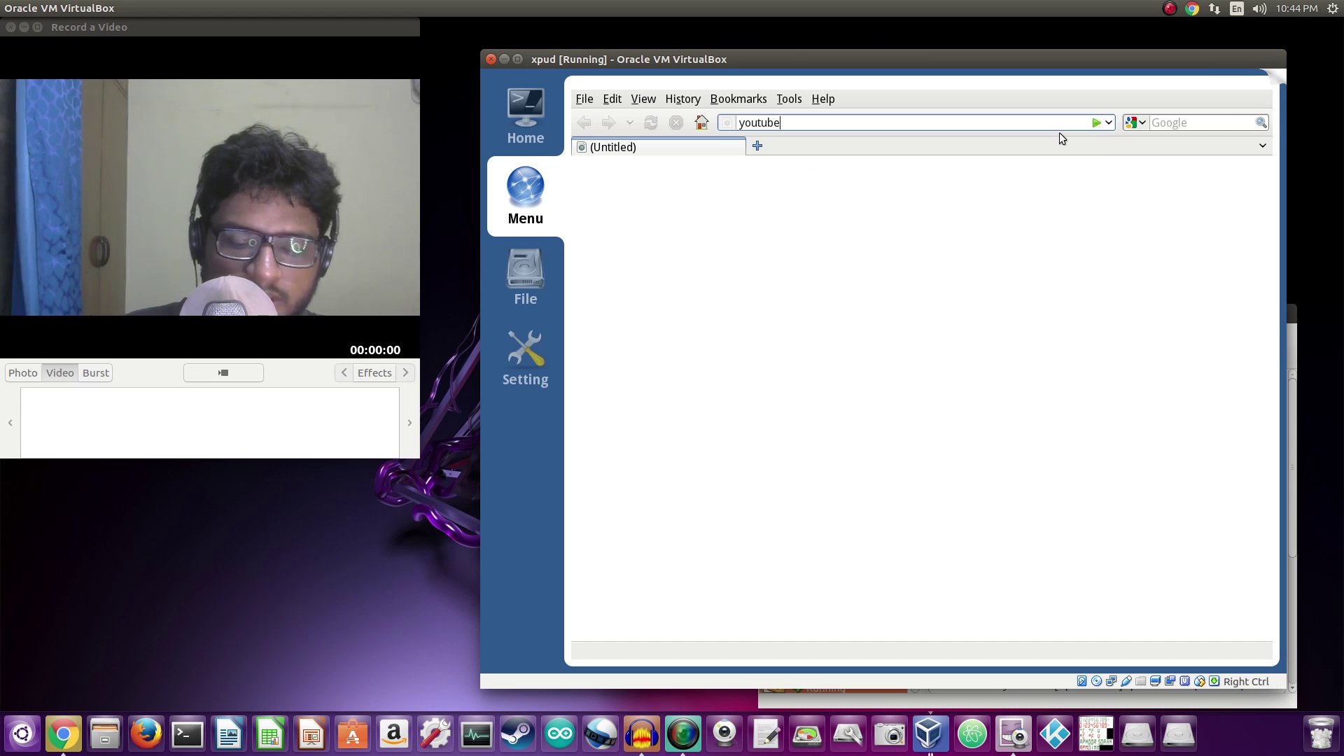
{"action": "key", "text": "Return"}
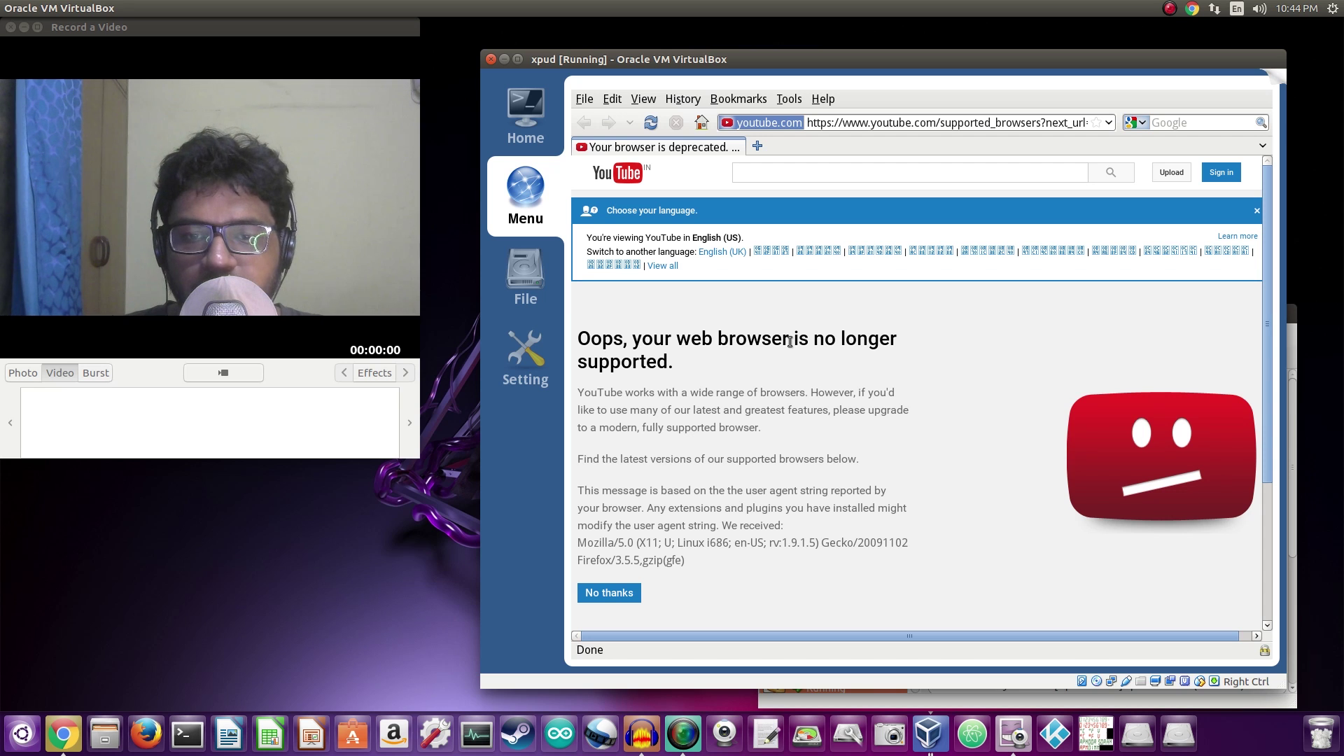
{"action": "scroll", "coordinate": [887, 389], "scroll_direction": "down", "scroll_amount": 5}
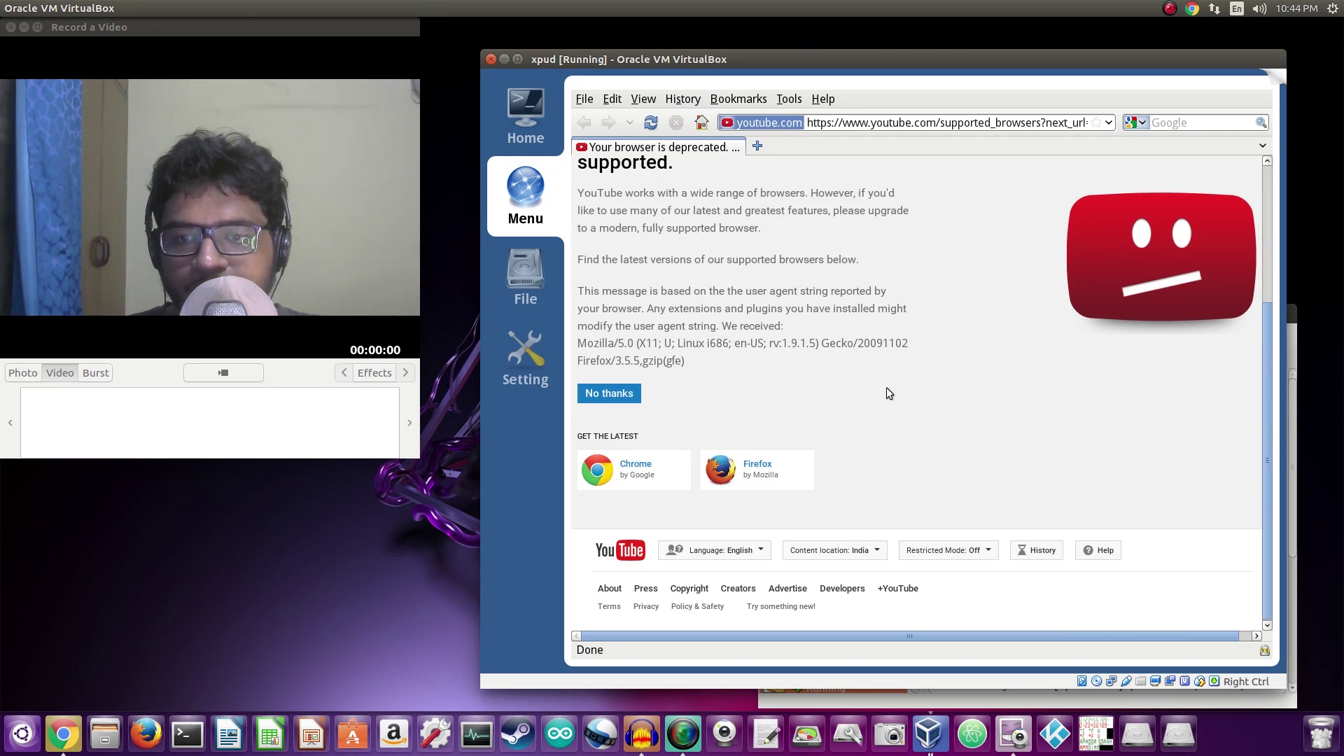
{"action": "scroll", "coordinate": [886, 388], "scroll_direction": "up", "scroll_amount": 5}
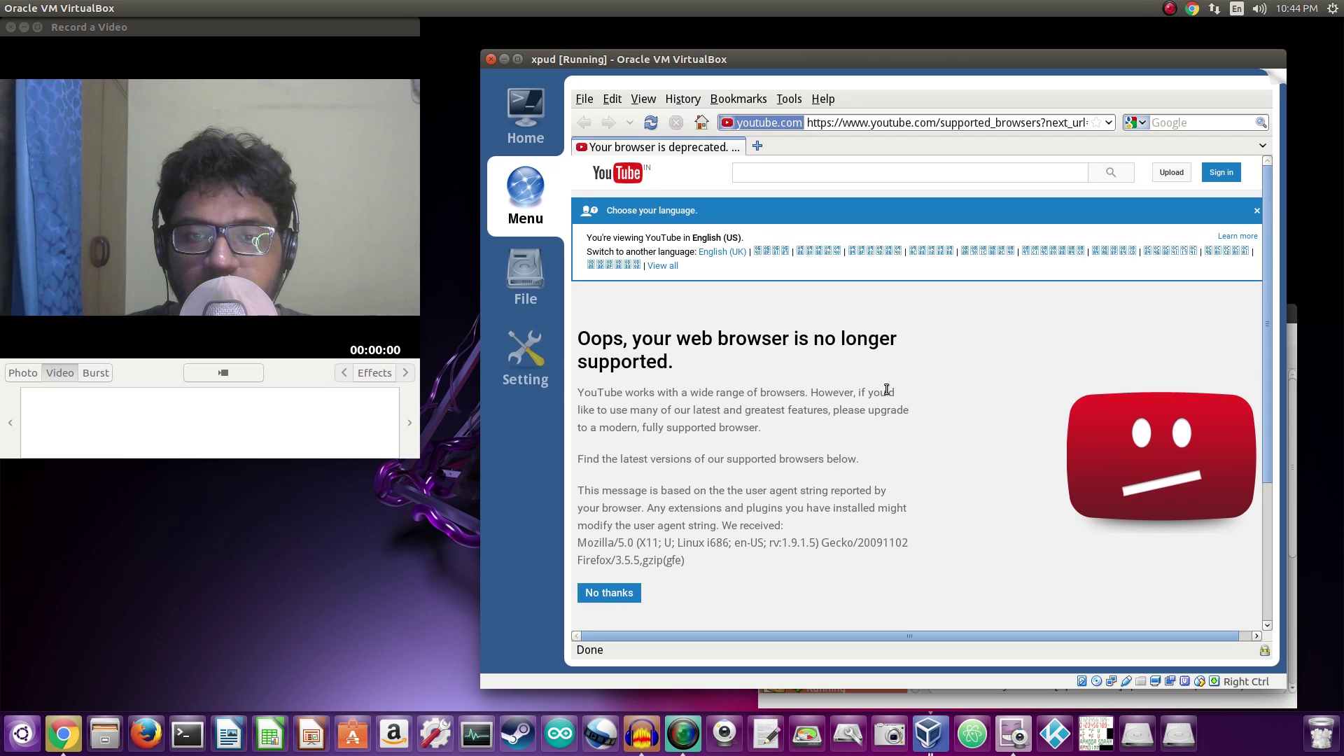
From the YouTube home page, load a channel address and open the Old Tech Tear-down video
{"action": "left_click", "coordinate": [612, 173]}
{"action": "scroll", "coordinate": [945, 427], "scroll_direction": "down", "scroll_amount": 4}
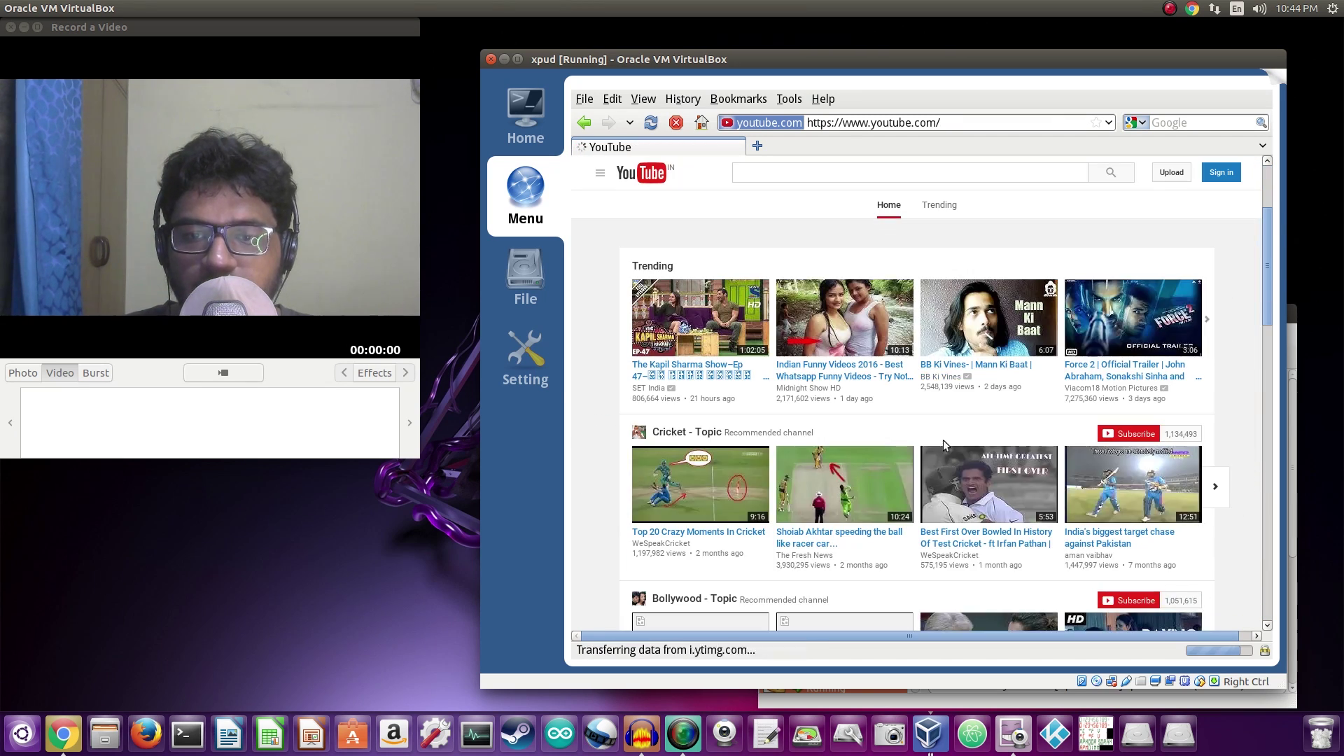
{"action": "scroll", "coordinate": [944, 440], "scroll_direction": "down", "scroll_amount": 10}
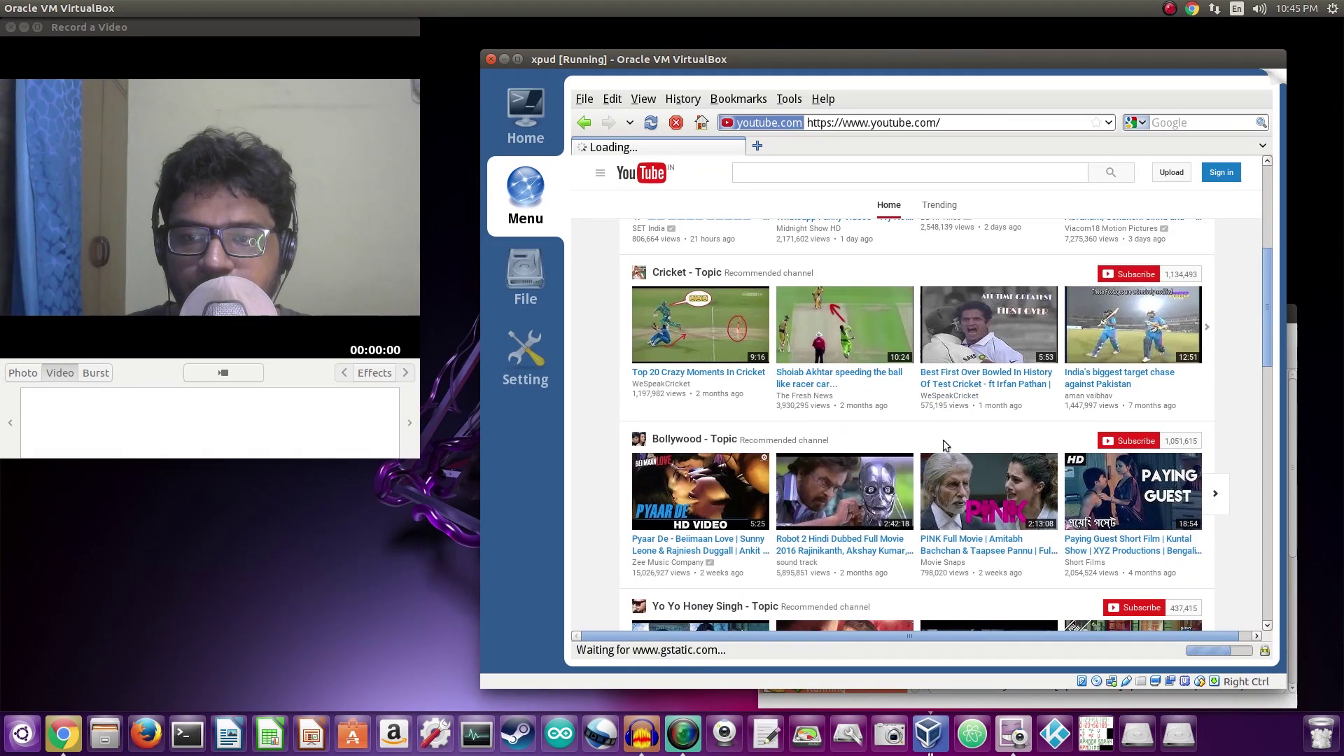
{"action": "scroll", "coordinate": [945, 442], "scroll_direction": "down", "scroll_amount": 3}
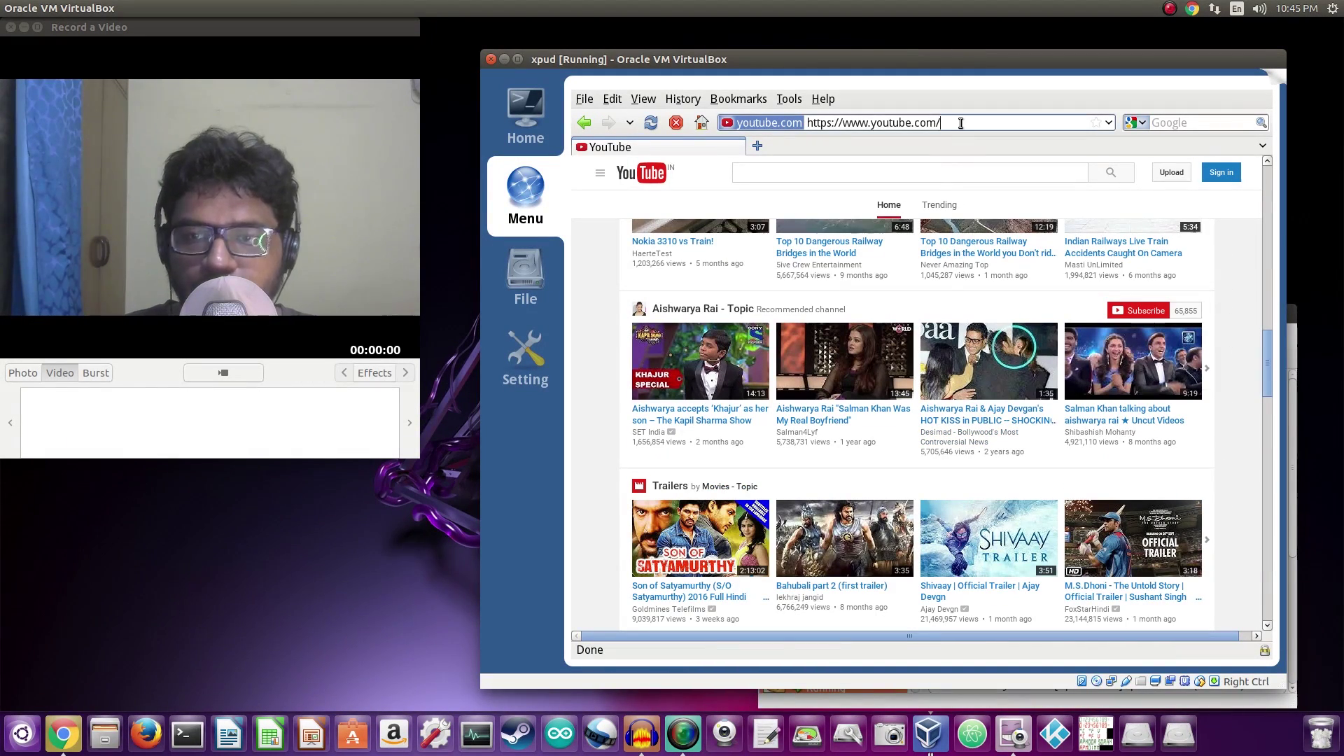
{"action": "type", "text": "sahijsarup"}
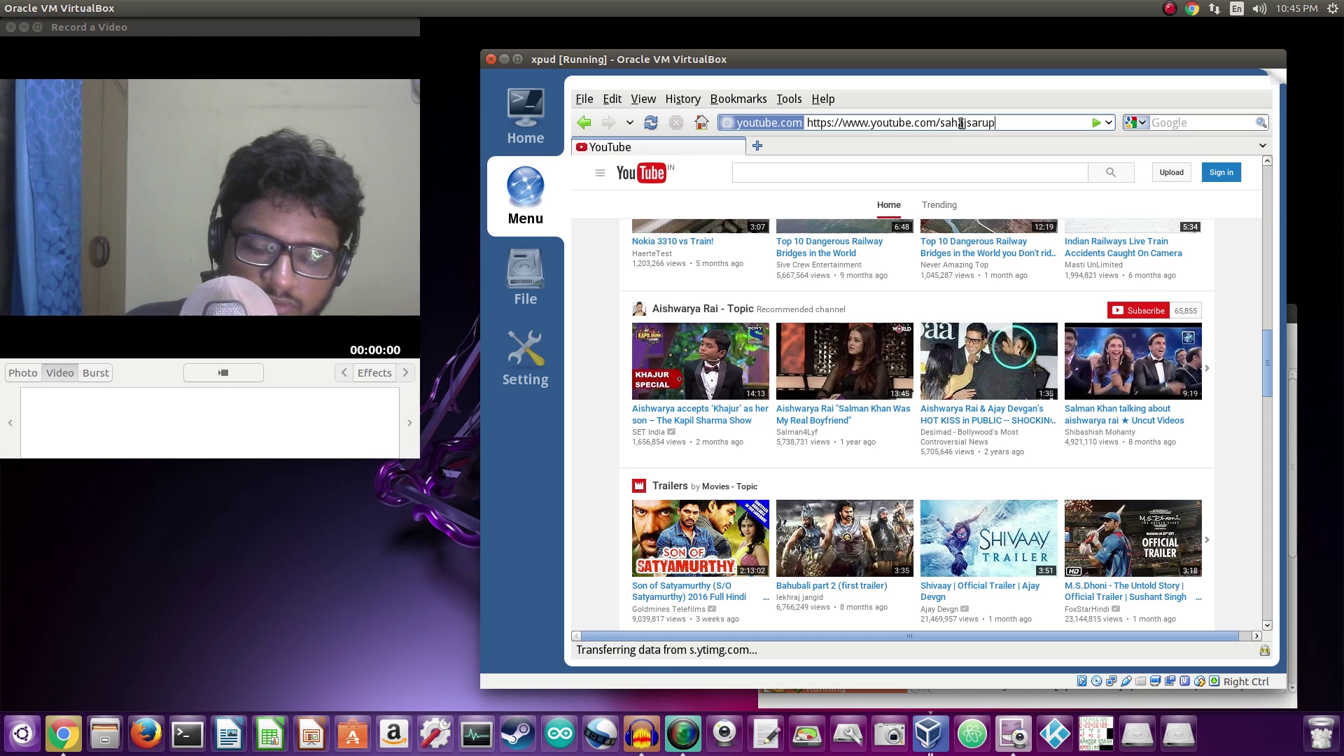
{"action": "key", "text": "Return"}
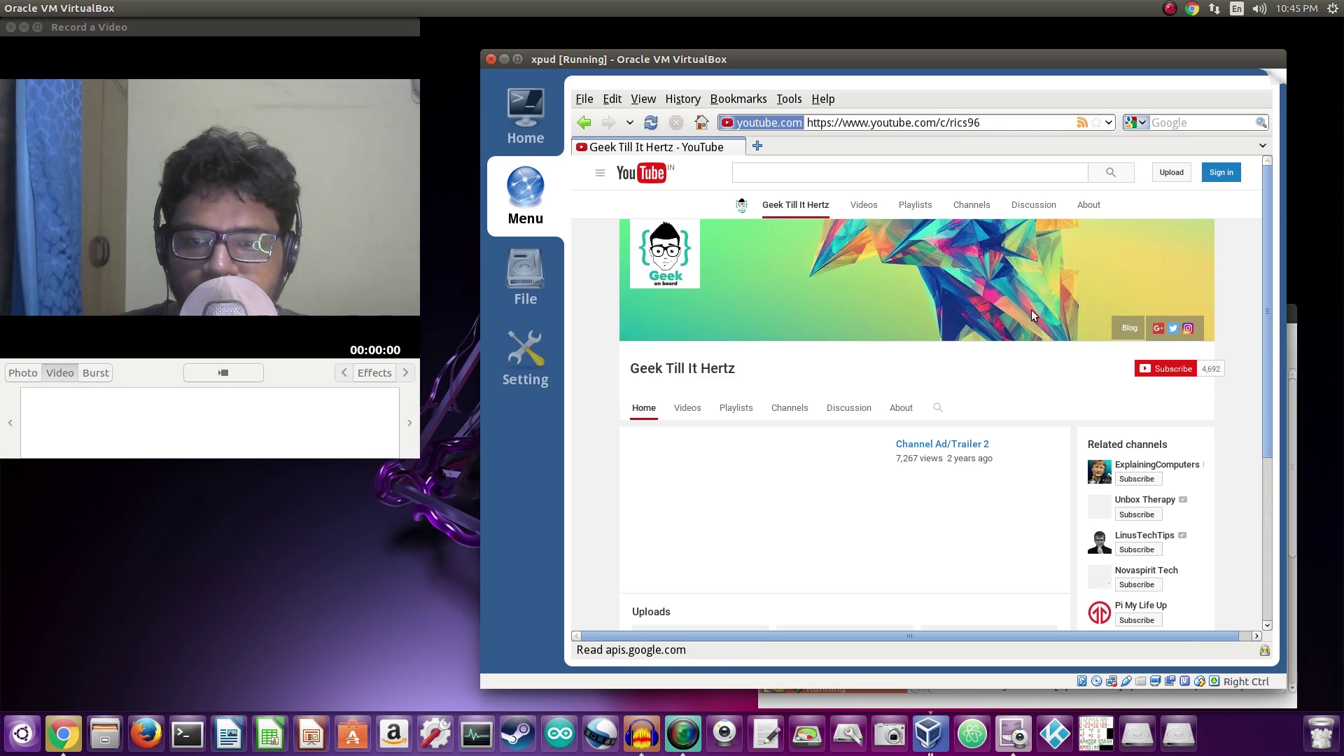
{"action": "scroll", "coordinate": [1025, 316], "scroll_direction": "down", "scroll_amount": 5}
{"action": "left_click", "coordinate": [657, 405]}
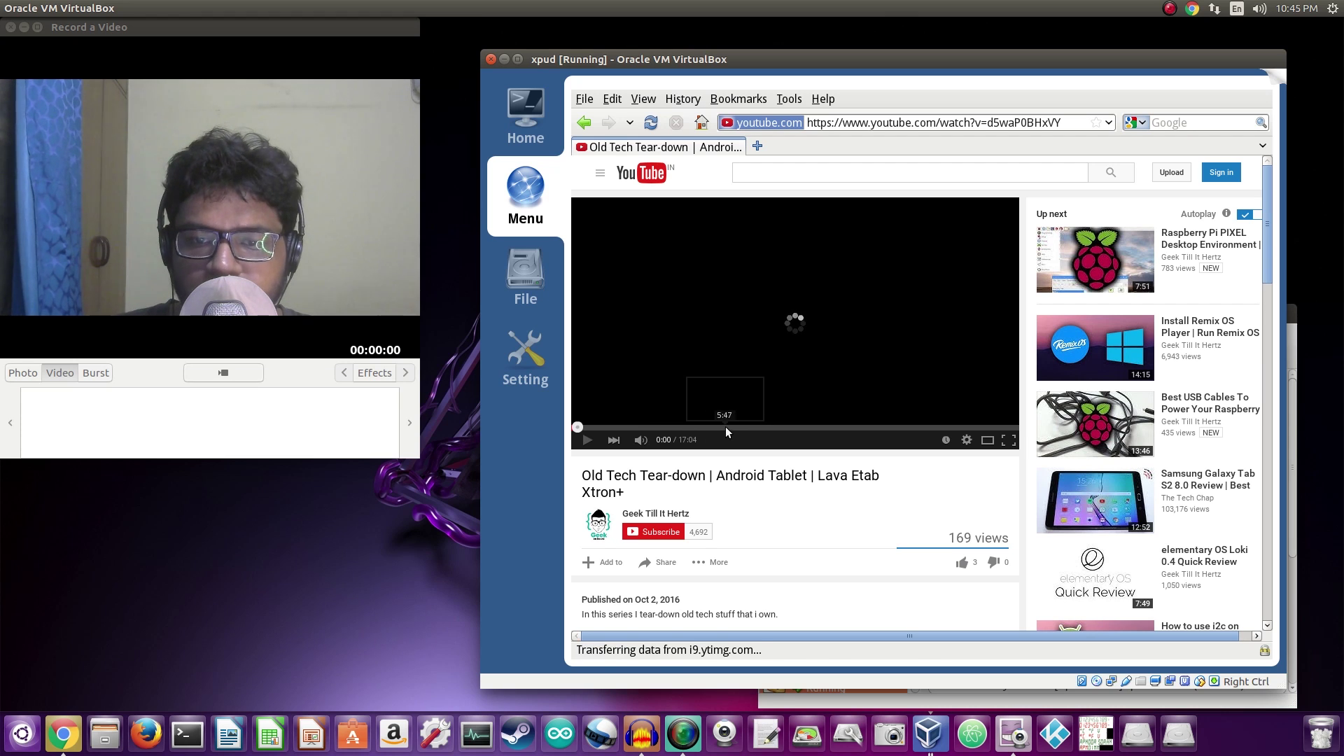
Try the video's Flash player options and toggle its playback settings several times
{"action": "right_click", "coordinate": [730, 374]}
{"action": "left_click", "coordinate": [802, 556]}
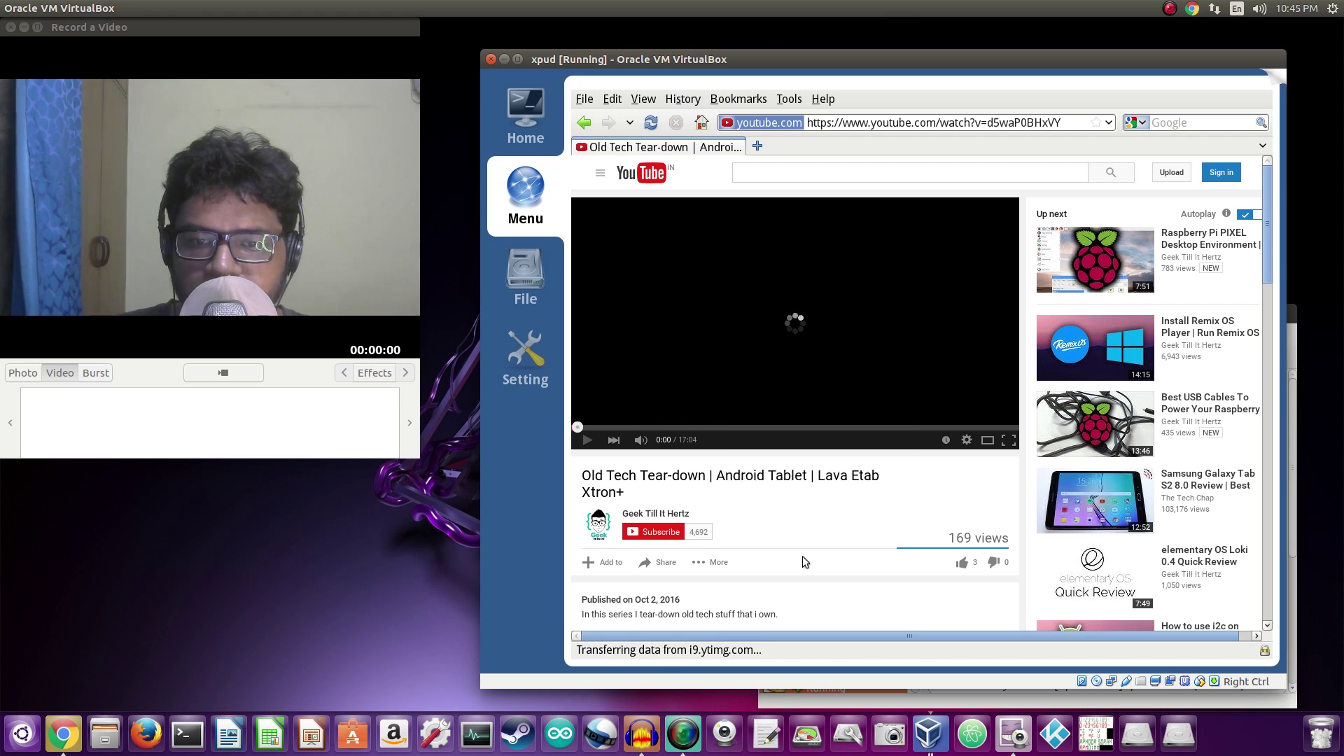
{"action": "left_click", "coordinate": [966, 439]}
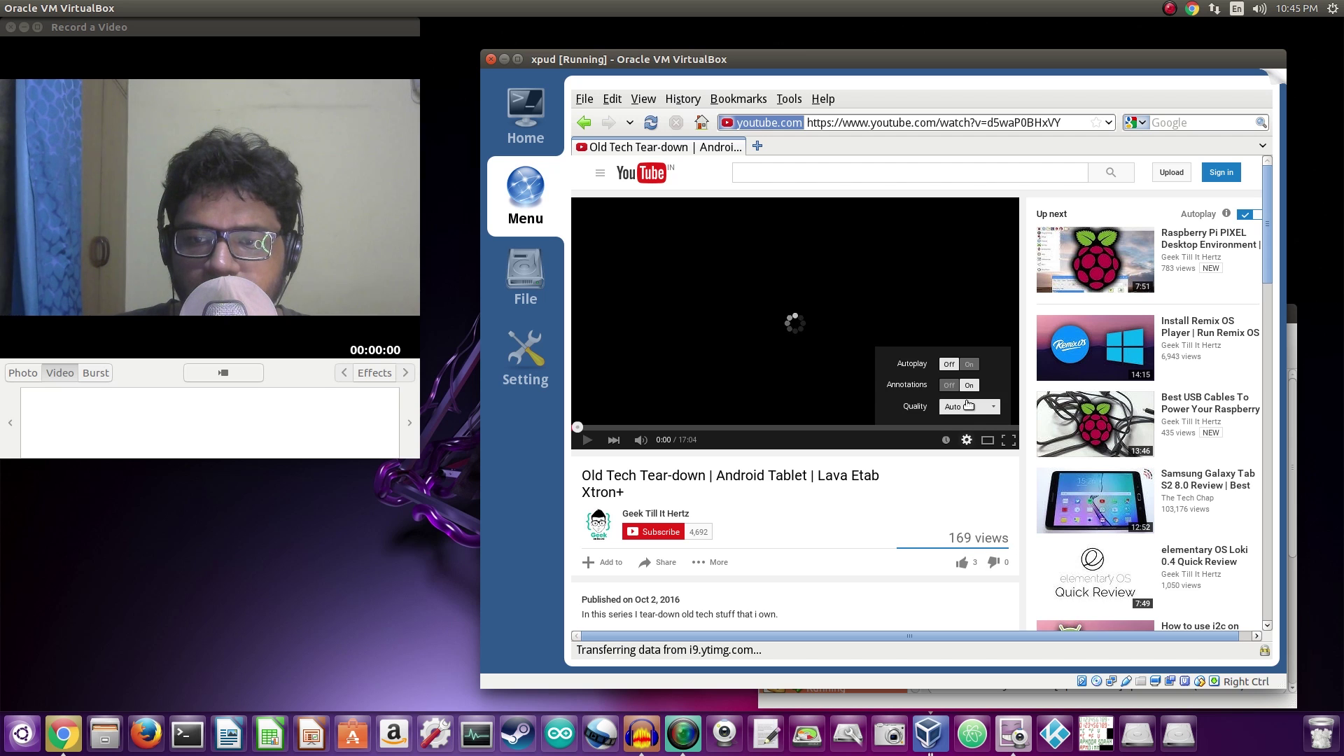
{"action": "left_click", "coordinate": [971, 411]}
{"action": "left_click", "coordinate": [967, 440]}
{"action": "left_click", "coordinate": [968, 441]}
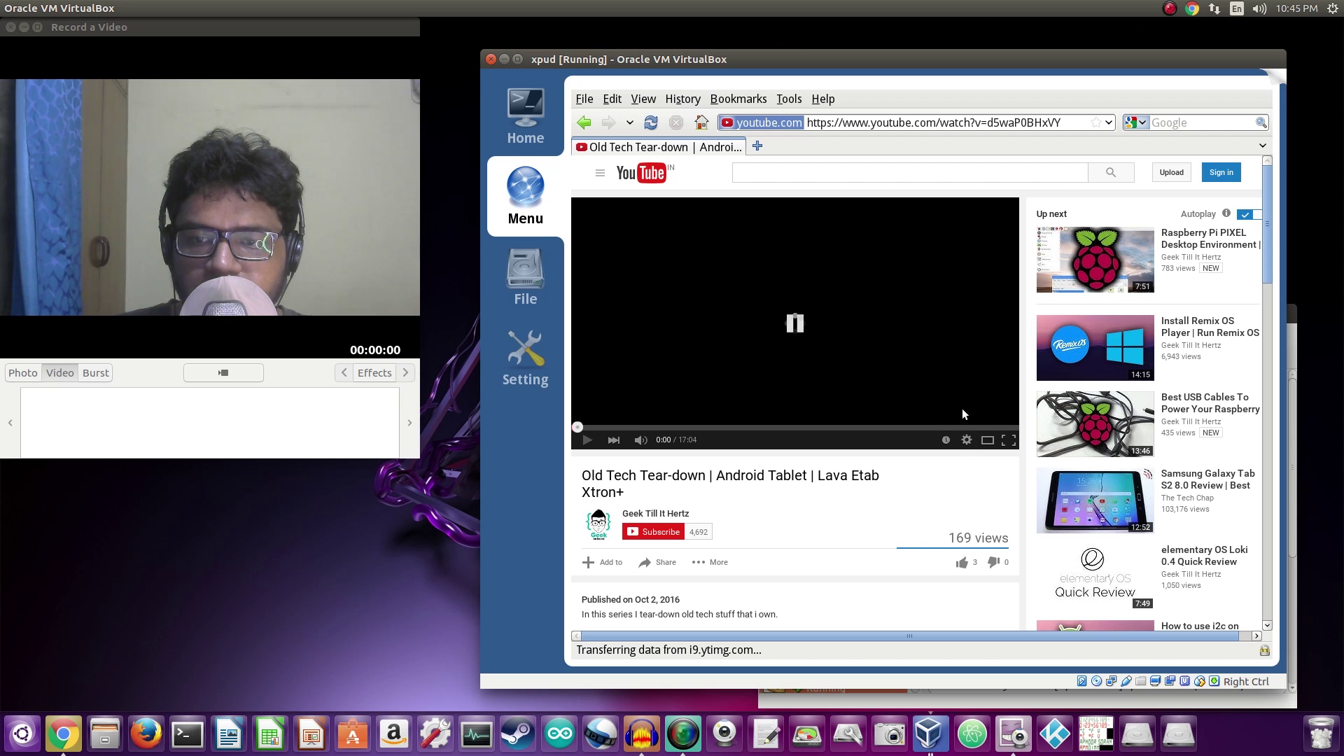
{"action": "left_click", "coordinate": [967, 439]}
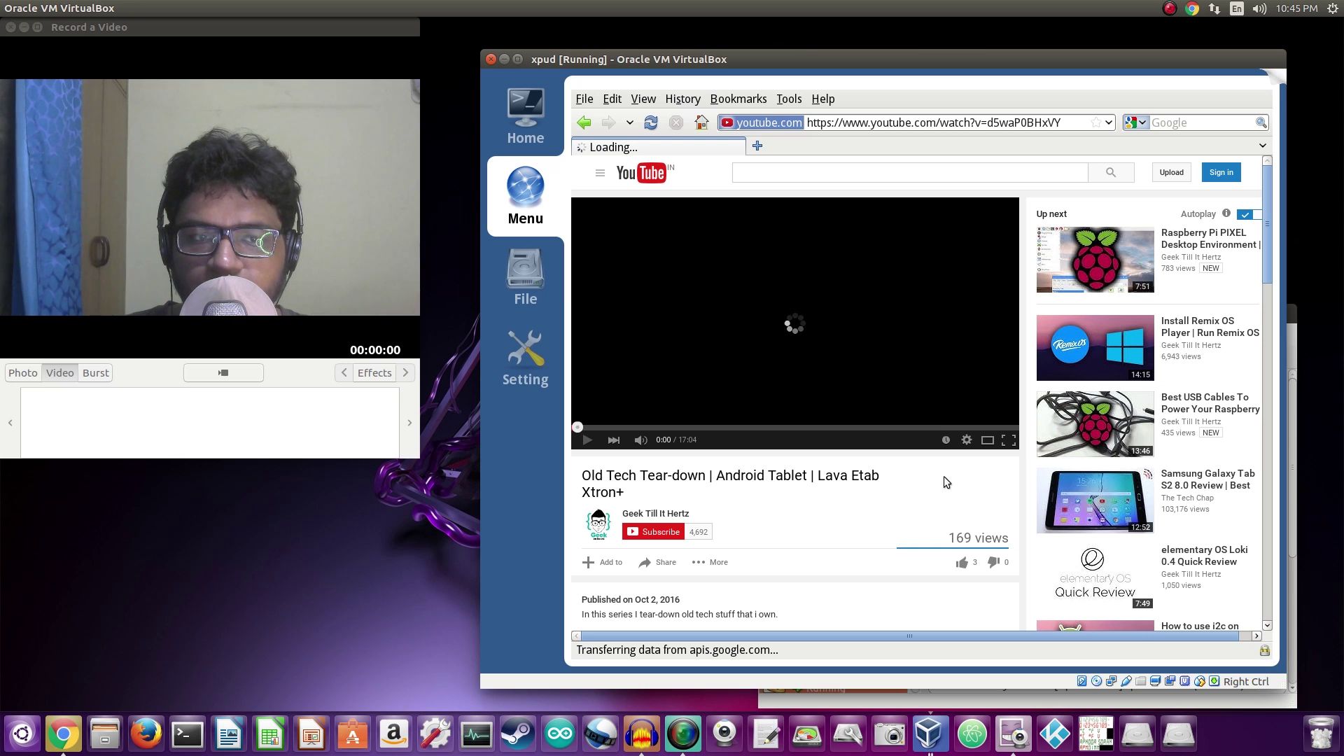
Open the Does It Suck? video in a new tab, then close that tab
{"action": "scroll", "coordinate": [1168, 556], "scroll_direction": "down", "scroll_amount": 5}
{"action": "middle_click", "coordinate": [1167, 560]}
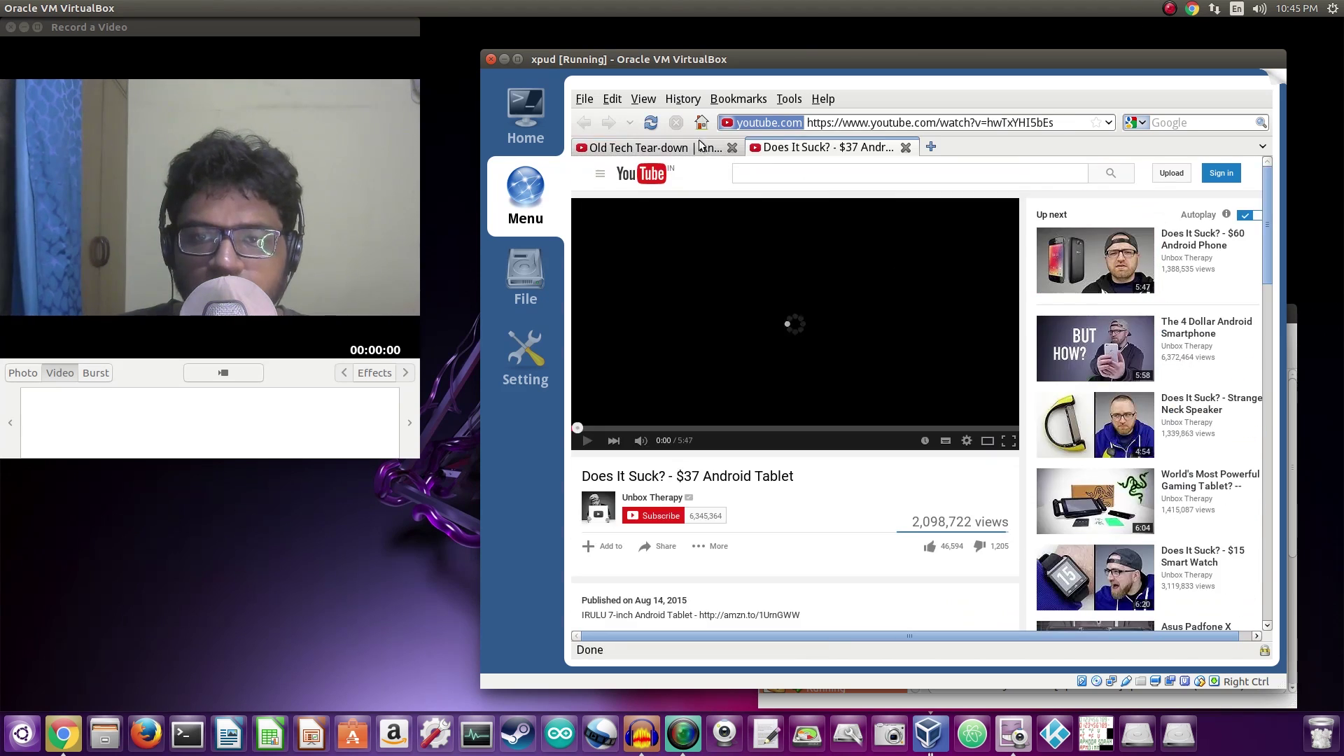
{"action": "left_click", "coordinate": [724, 150]}
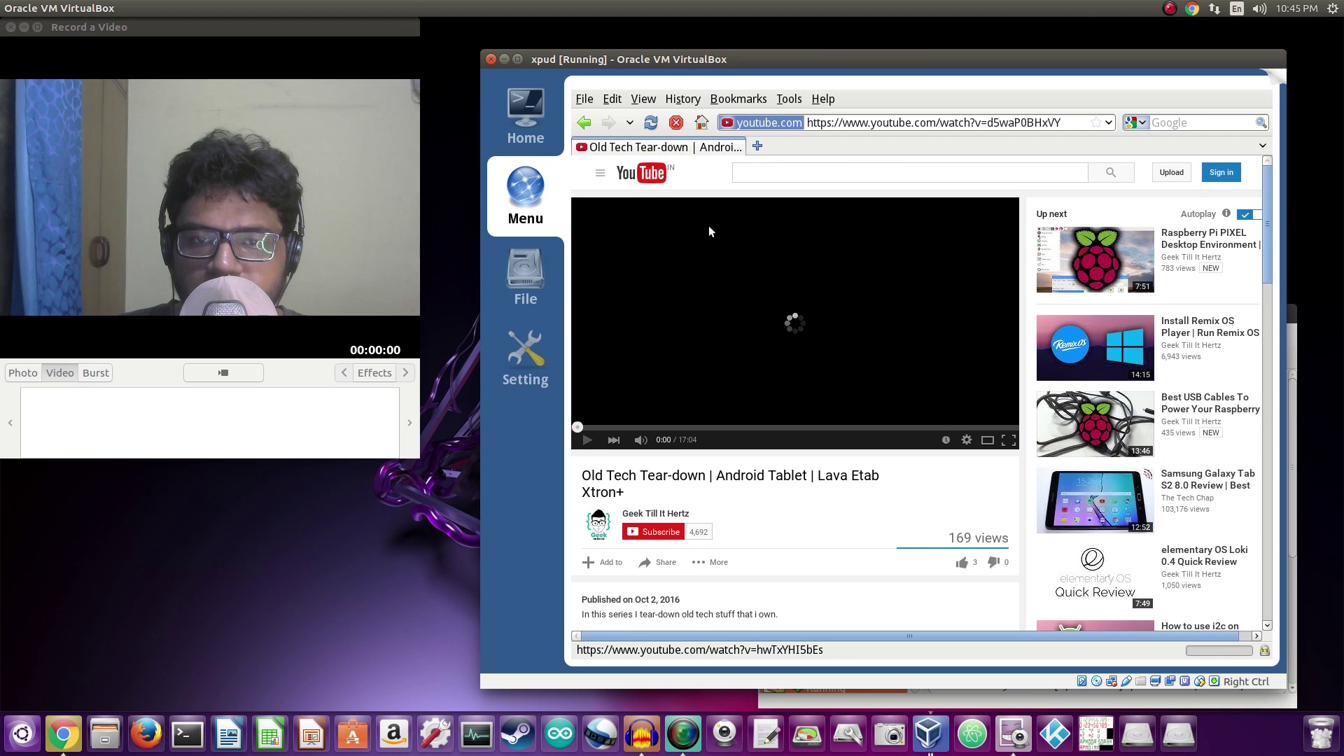
{"action": "left_click", "coordinate": [906, 148]}
View the About Adobe Flash Player page, return to YouTube home, and close the browser
{"action": "right_click", "coordinate": [689, 276]}
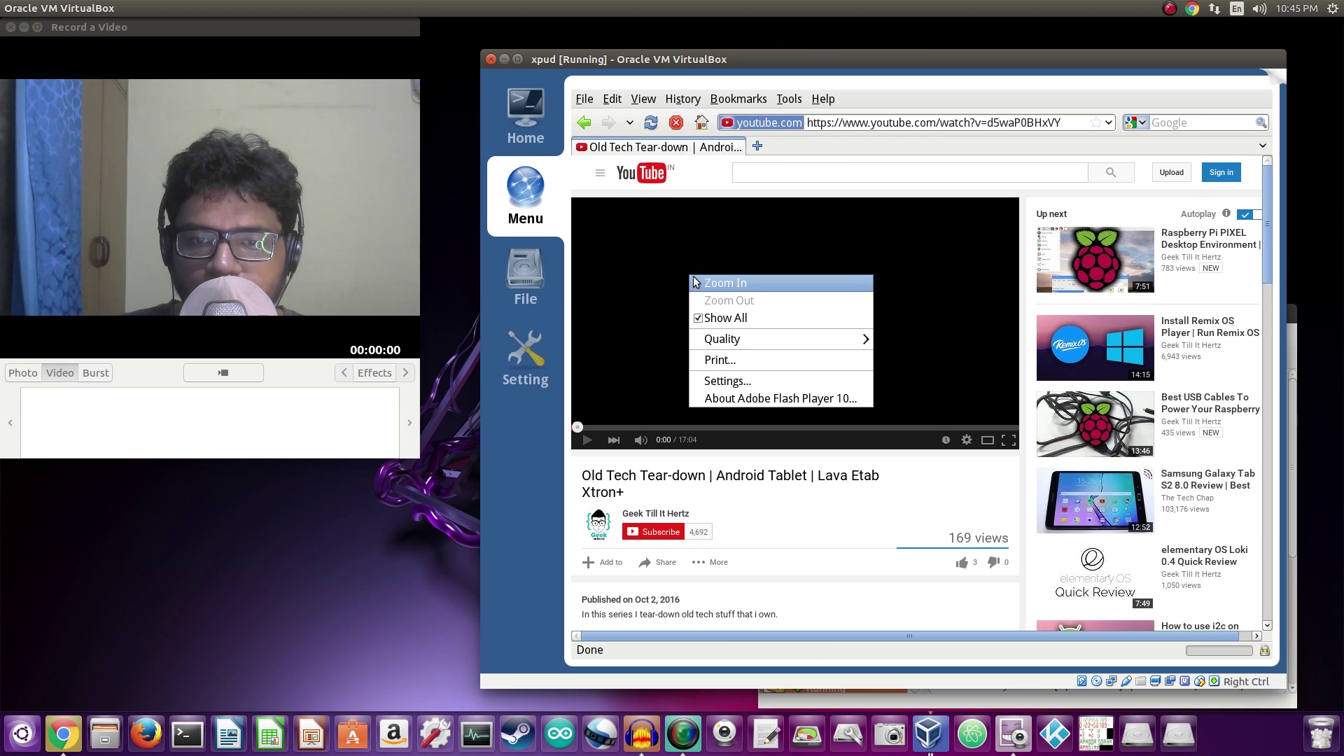
{"action": "left_click", "coordinate": [654, 343]}
{"action": "right_click", "coordinate": [650, 337]}
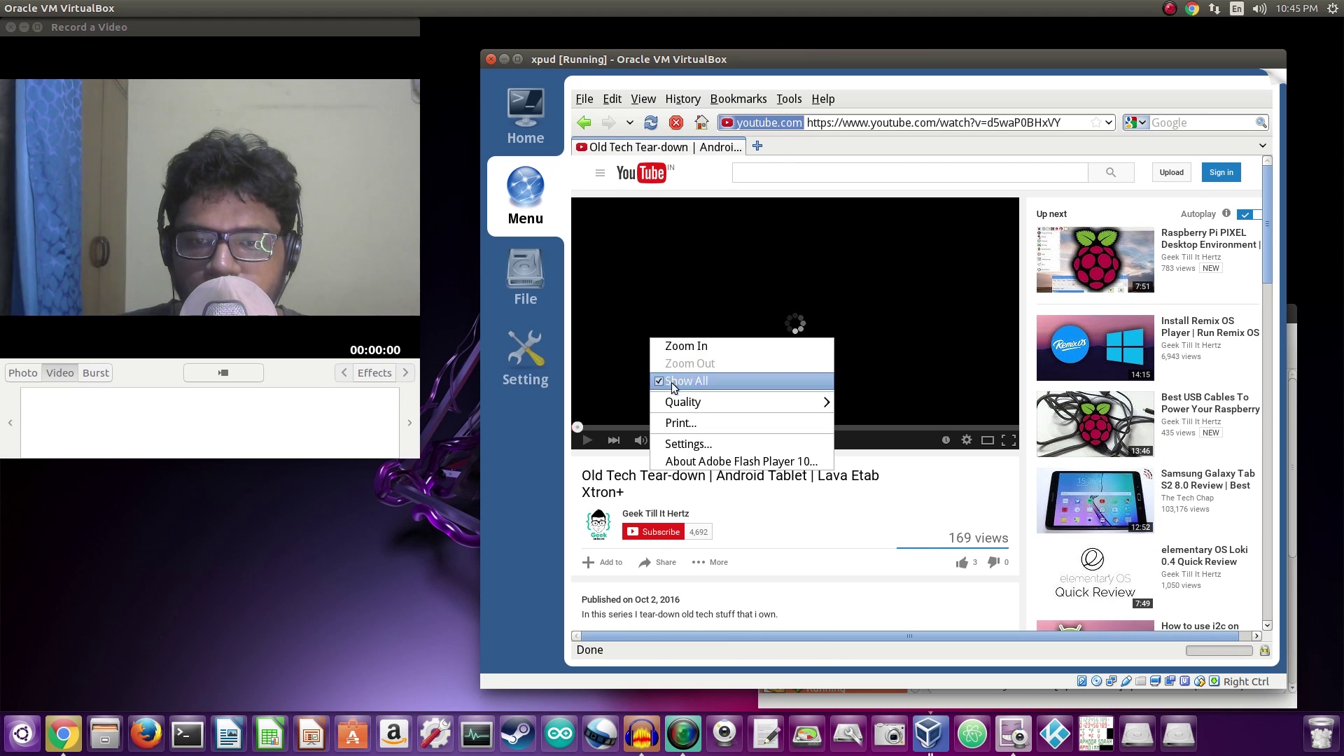
{"action": "left_click", "coordinate": [716, 461]}
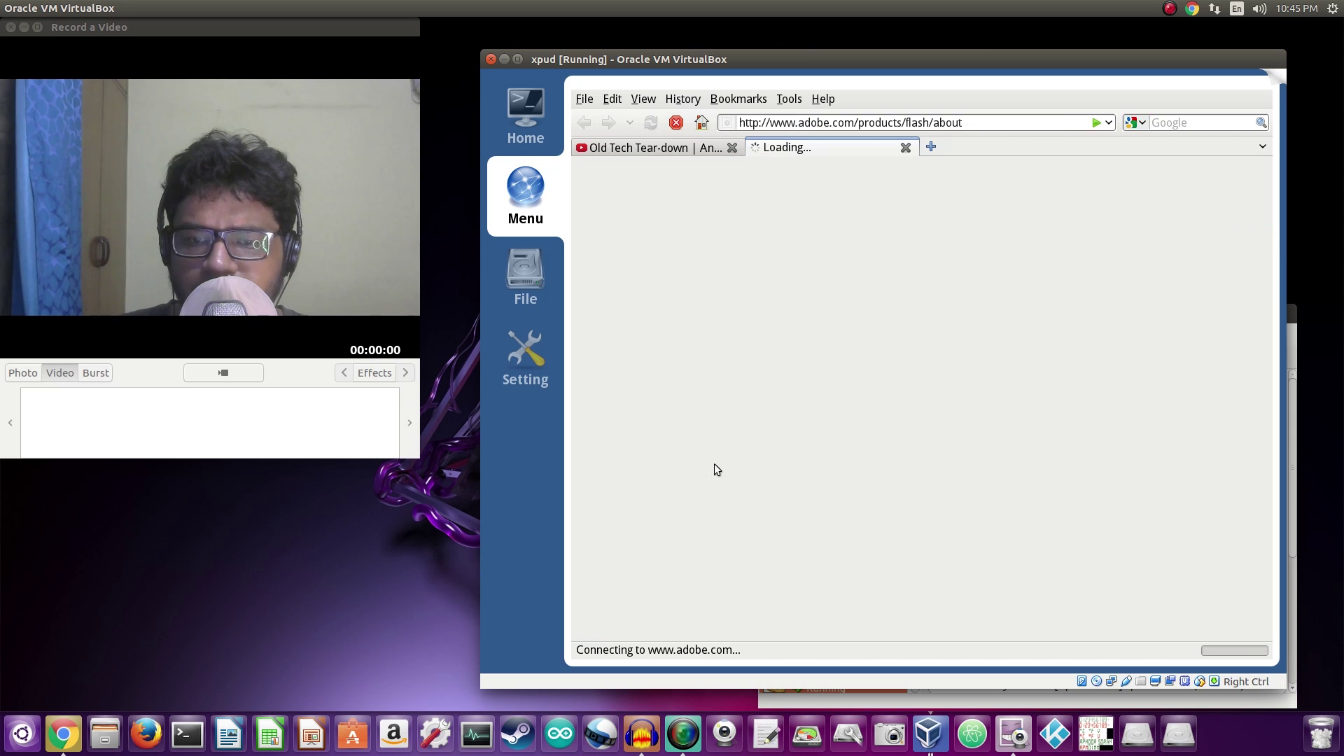
{"action": "left_click", "coordinate": [906, 148]}
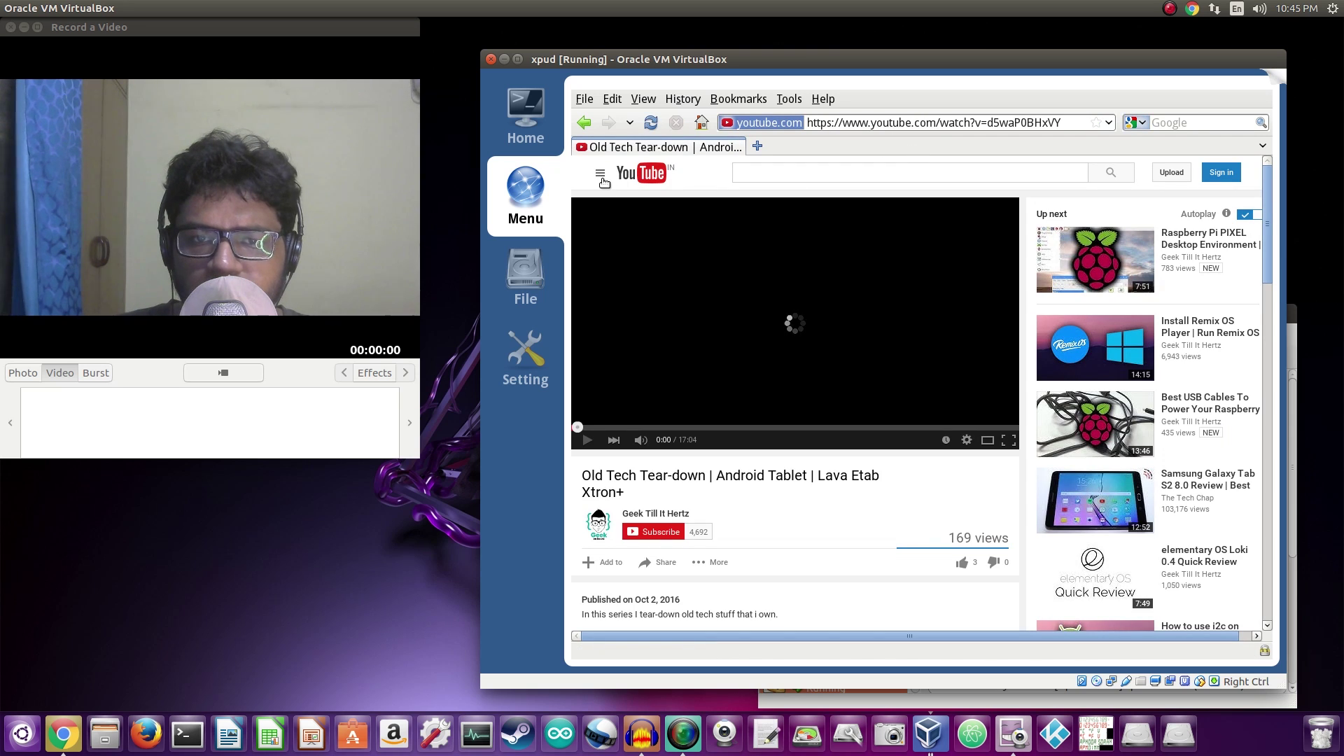
{"action": "left_click", "coordinate": [638, 175]}
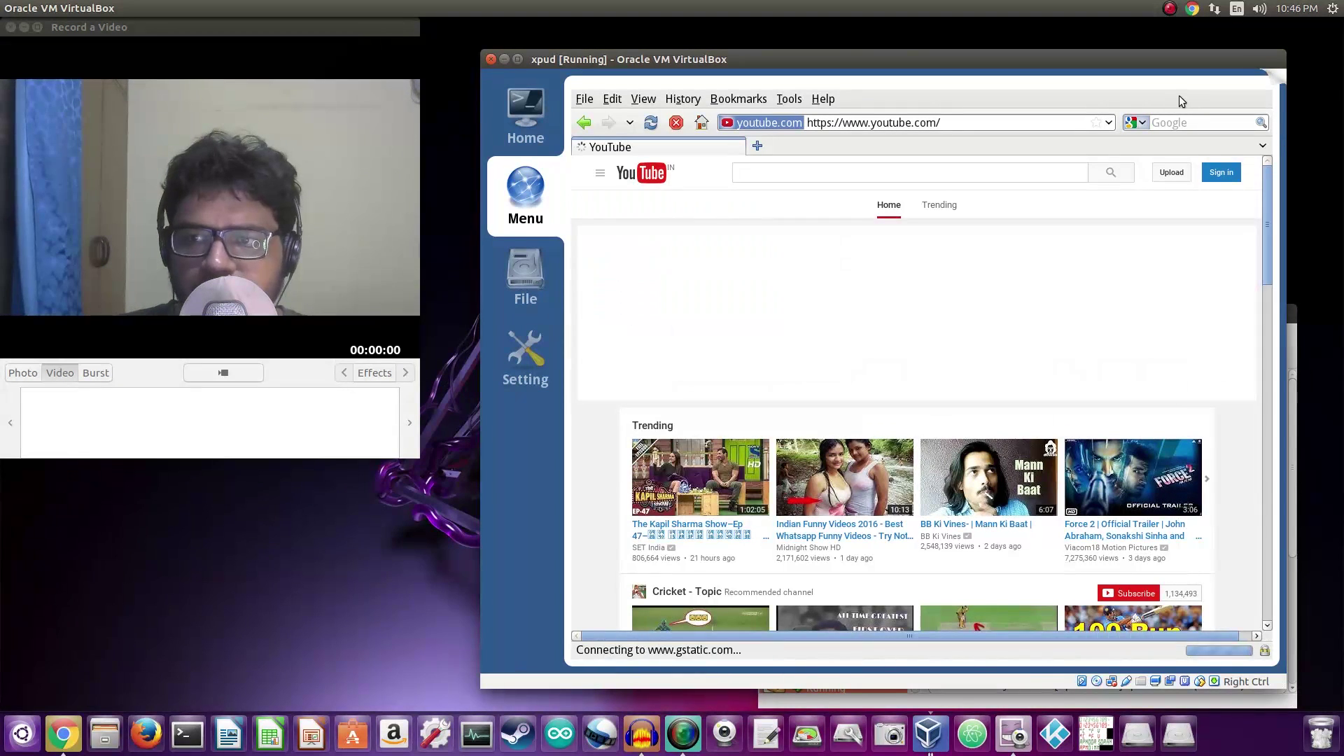
{"action": "left_click", "coordinate": [1279, 84]}
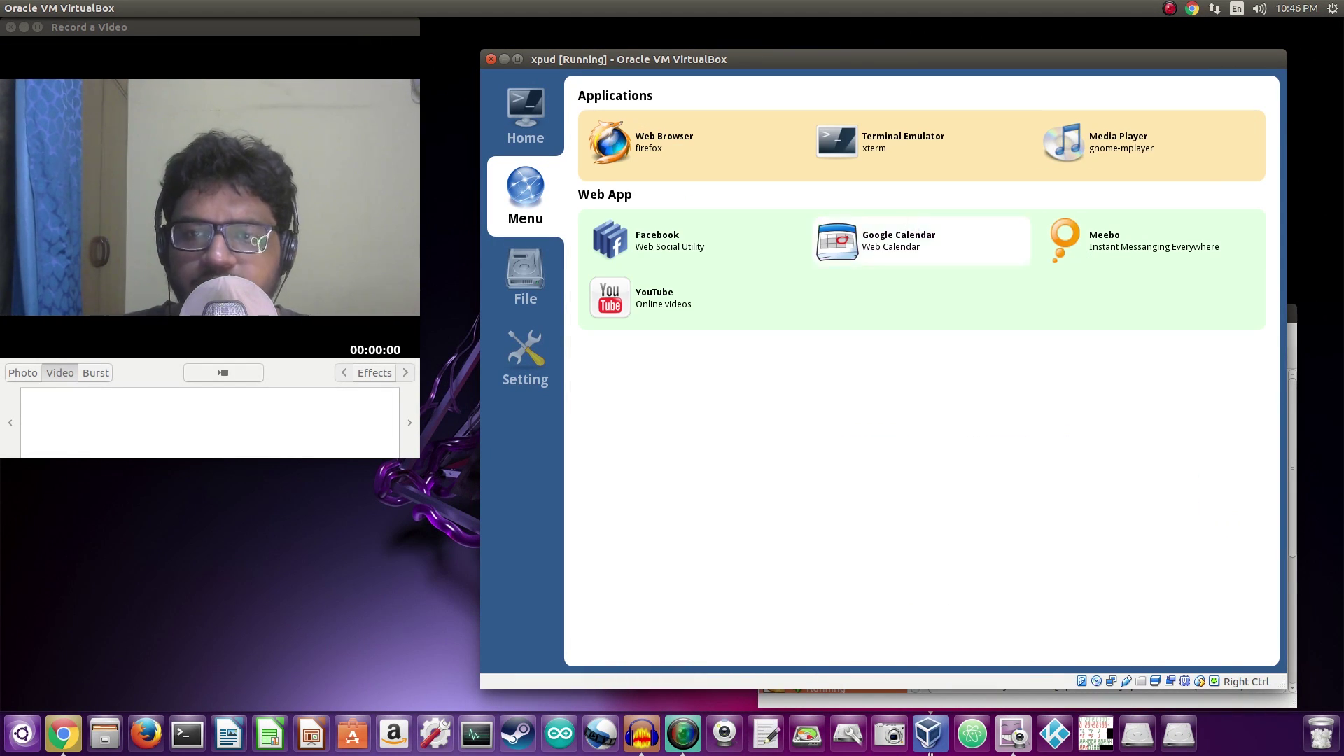
Launch the Facebook web app, view its Update Your Browser page, then close it
{"action": "left_click", "coordinate": [722, 243]}
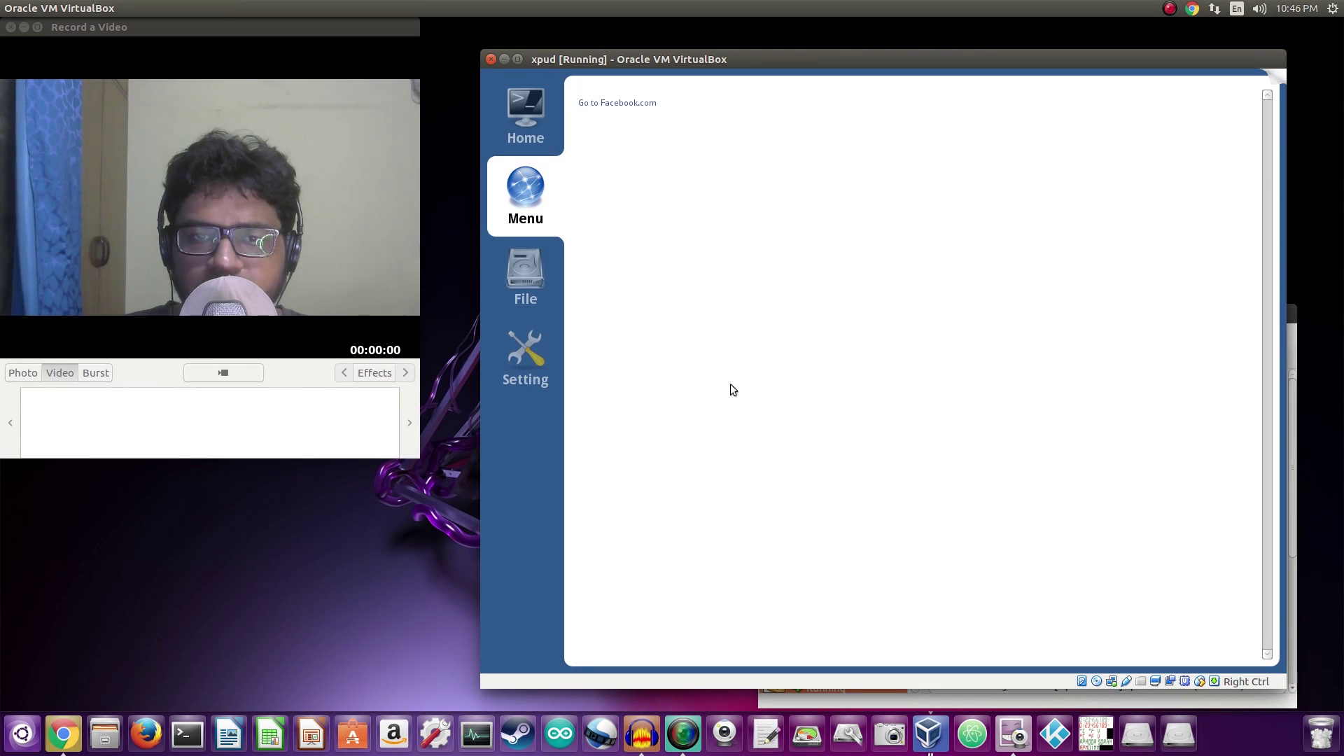
{"action": "left_click", "coordinate": [632, 103]}
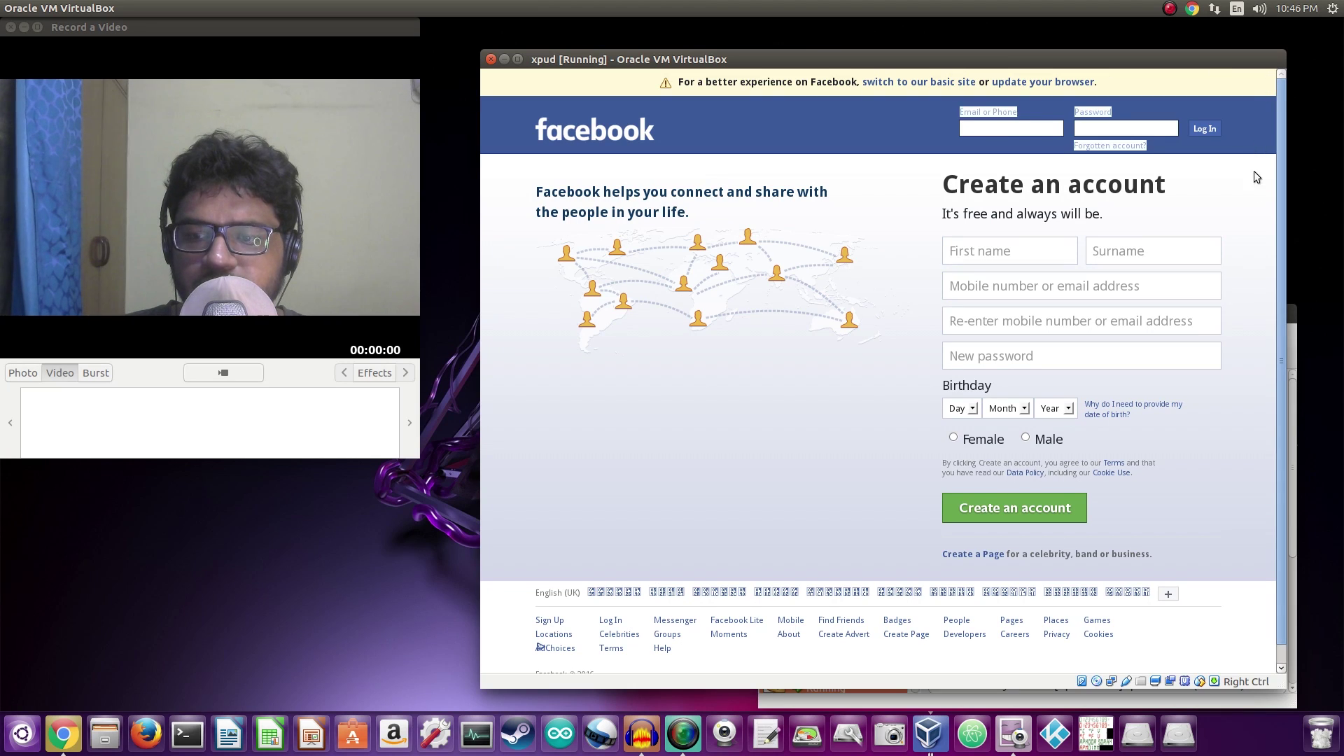
{"action": "left_click", "coordinate": [1056, 81]}
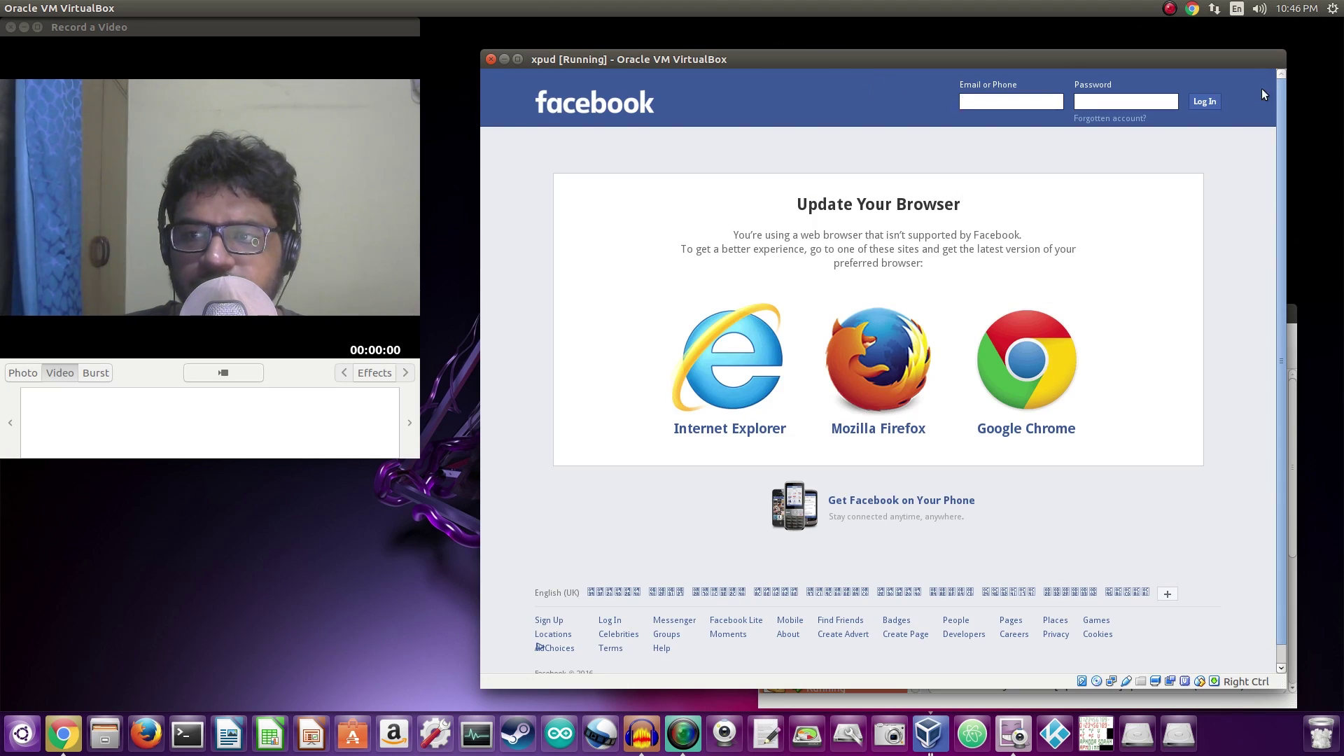
{"action": "left_click_drag", "start_coordinate": [1276, 73], "coordinate": [1276, 103]}
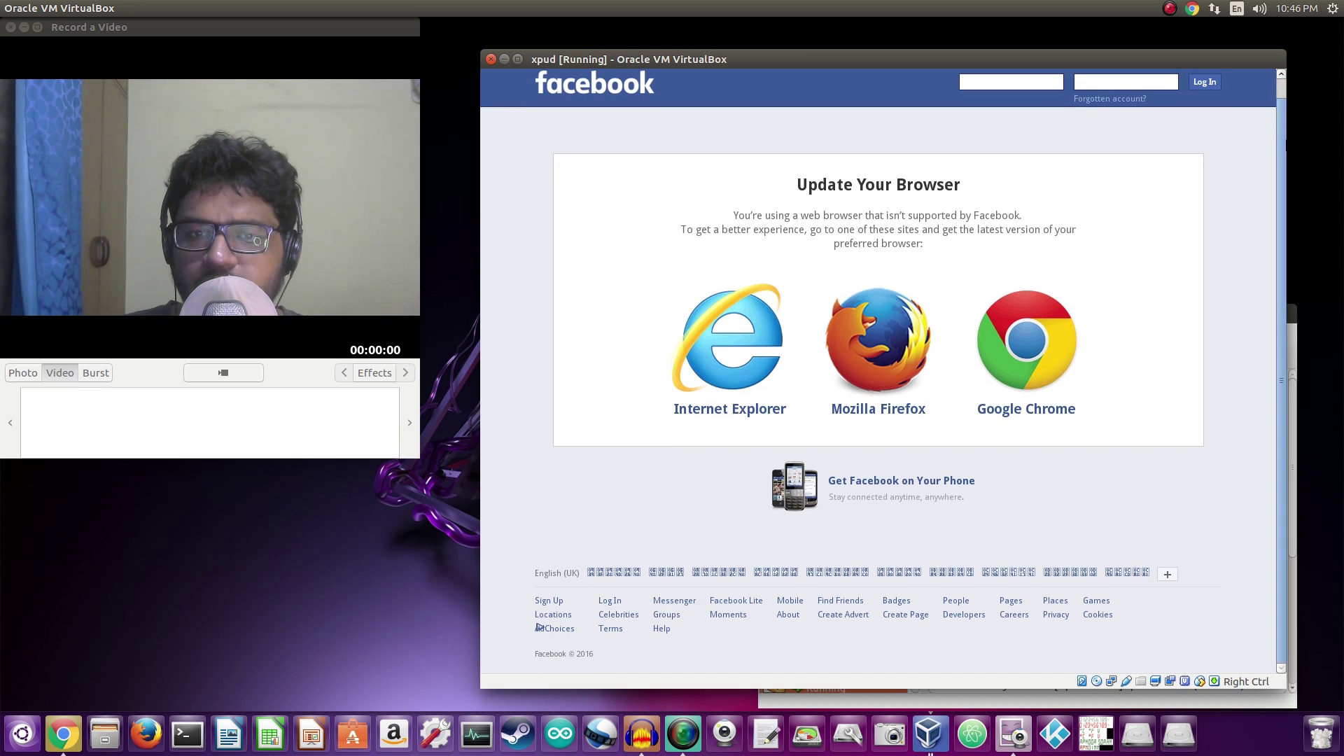
{"action": "left_click_drag", "start_coordinate": [606, 156], "coordinate": [620, 264]}
{"action": "scroll", "coordinate": [1251, 92], "scroll_direction": "up", "scroll_amount": 1}
{"action": "left_click", "coordinate": [1250, 92]}
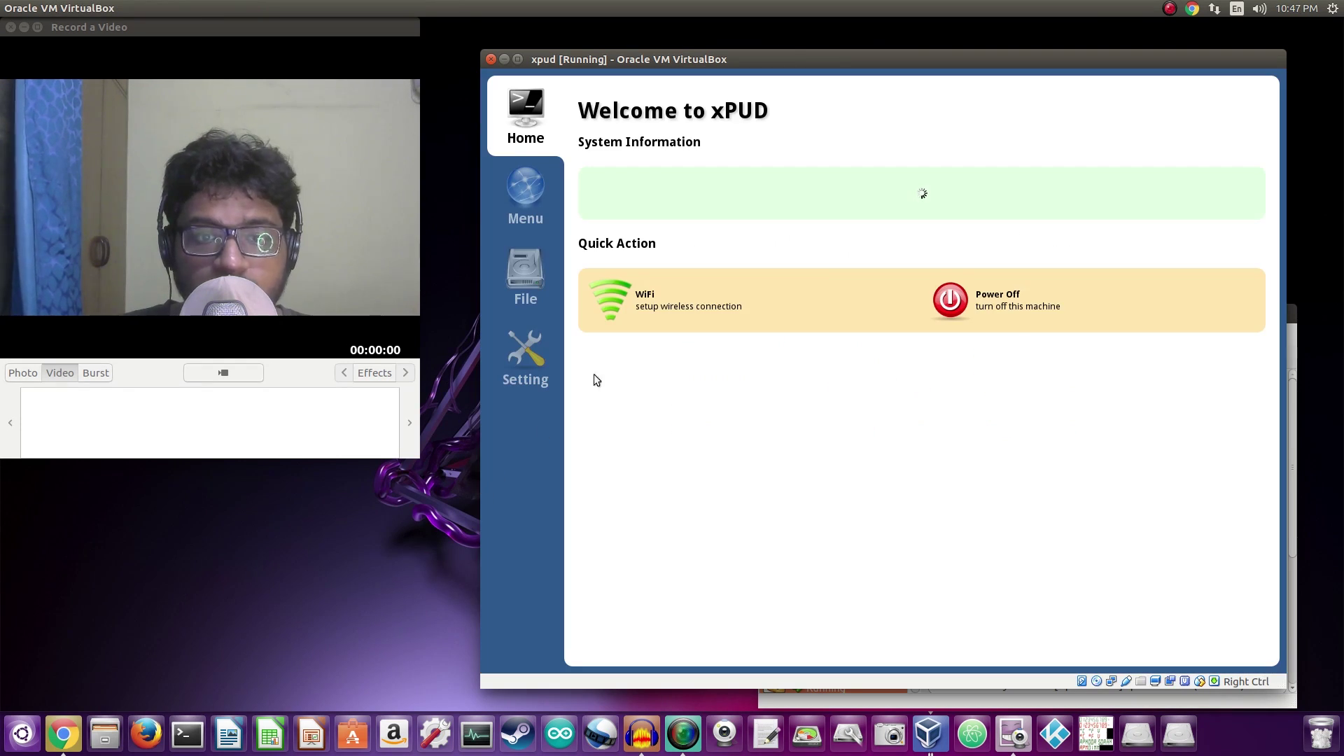
Check the Setting tab, then switch back to the Menu of applications and web apps
{"action": "left_click", "coordinate": [529, 371]}
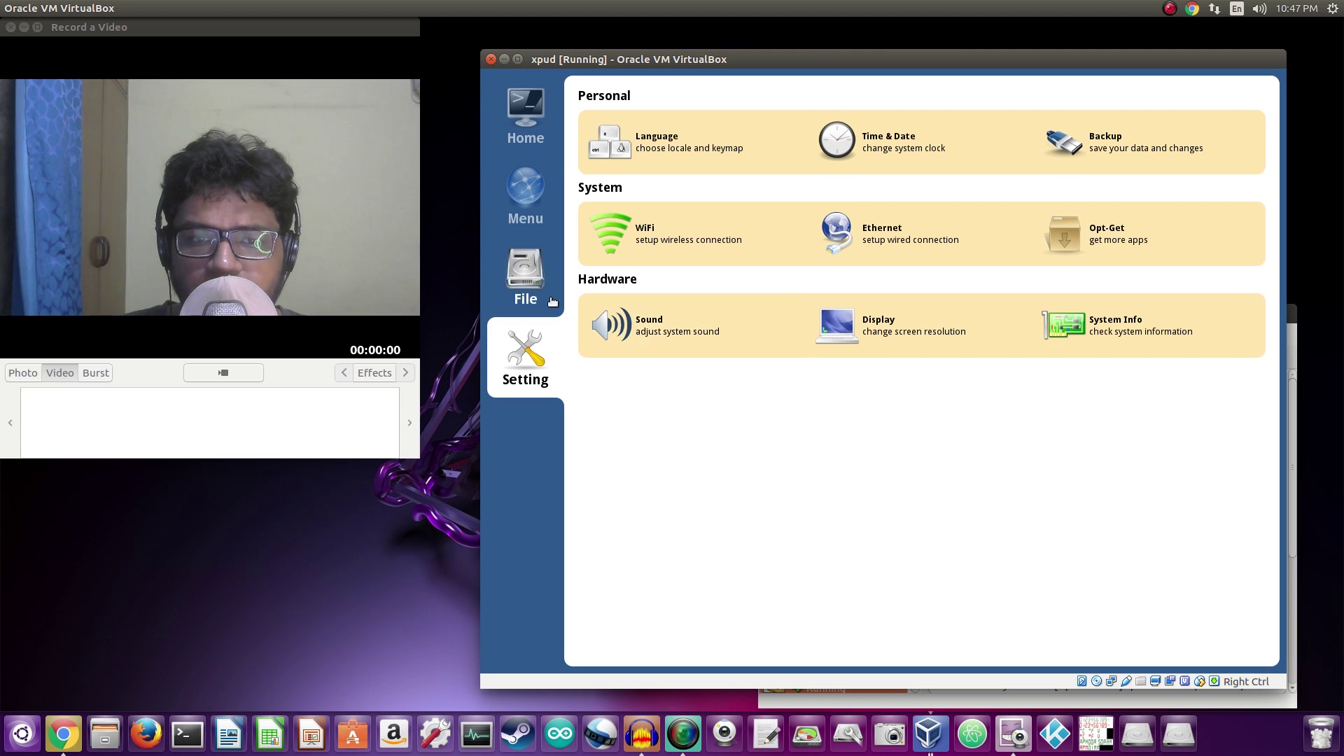
{"action": "left_click", "coordinate": [525, 196]}
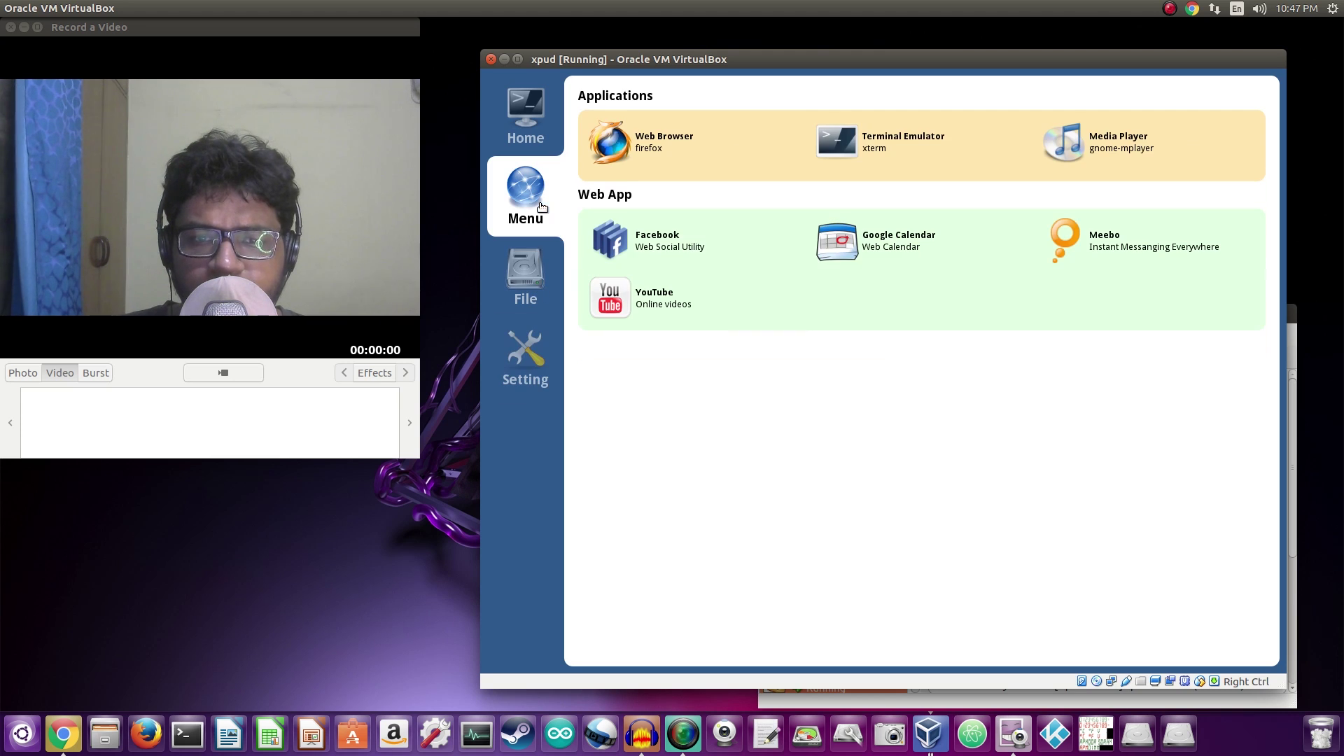
Open and close the Google Calendar sign-in page, then launch and close the Meebo app
{"action": "left_click", "coordinate": [948, 251]}
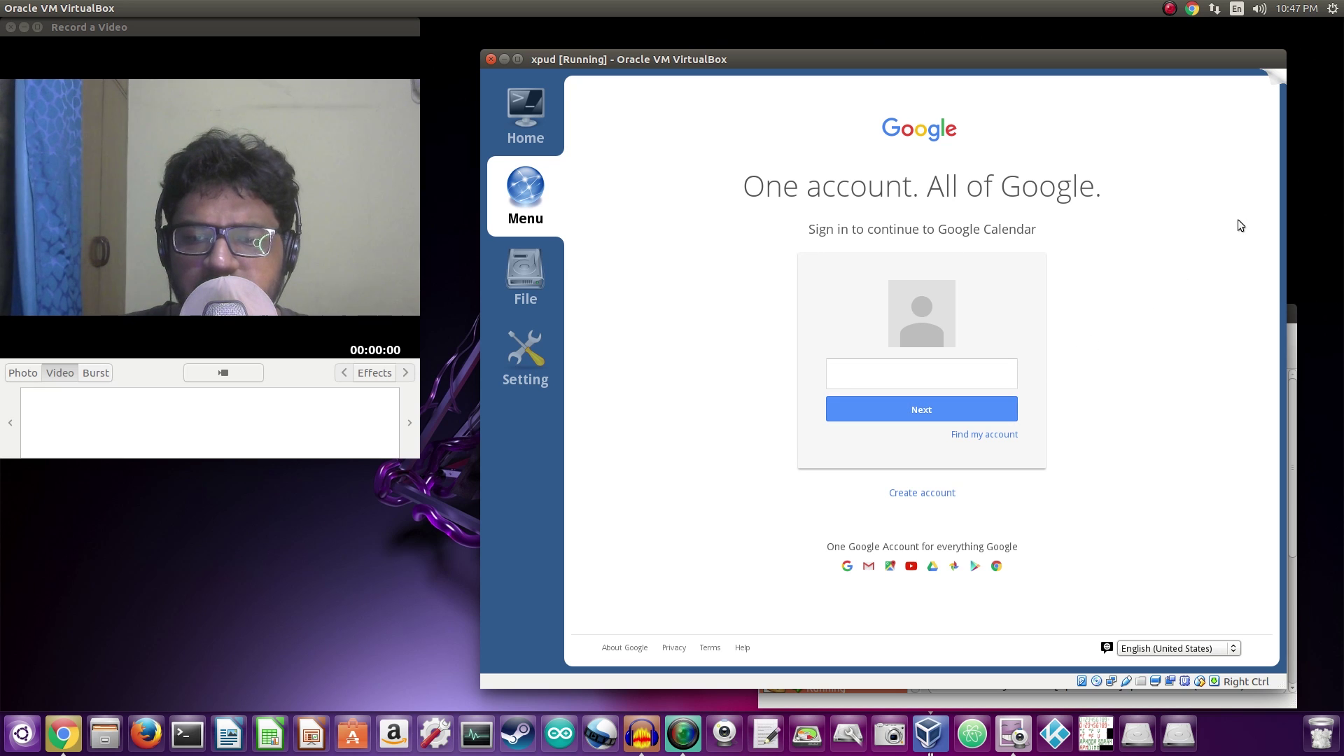
{"action": "mouse_move", "coordinate": [1279, 83]}
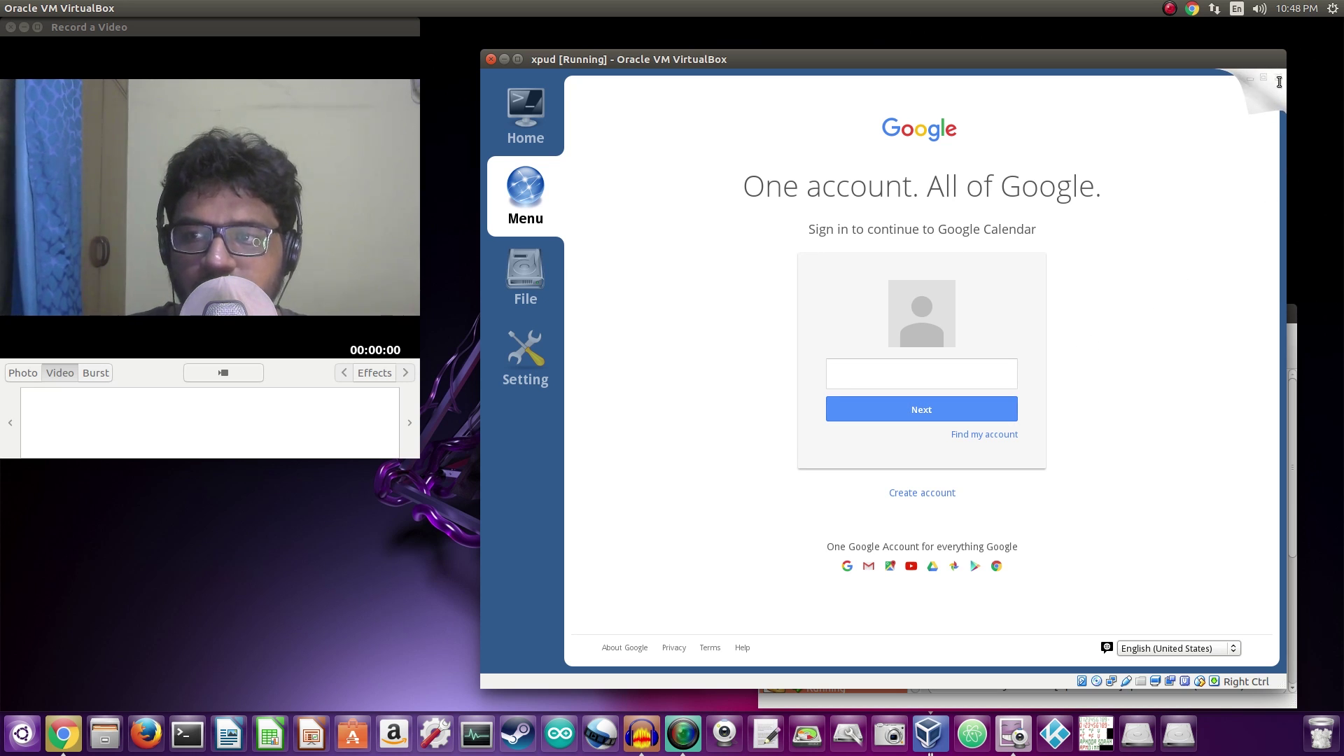
{"action": "left_click", "coordinate": [1279, 83]}
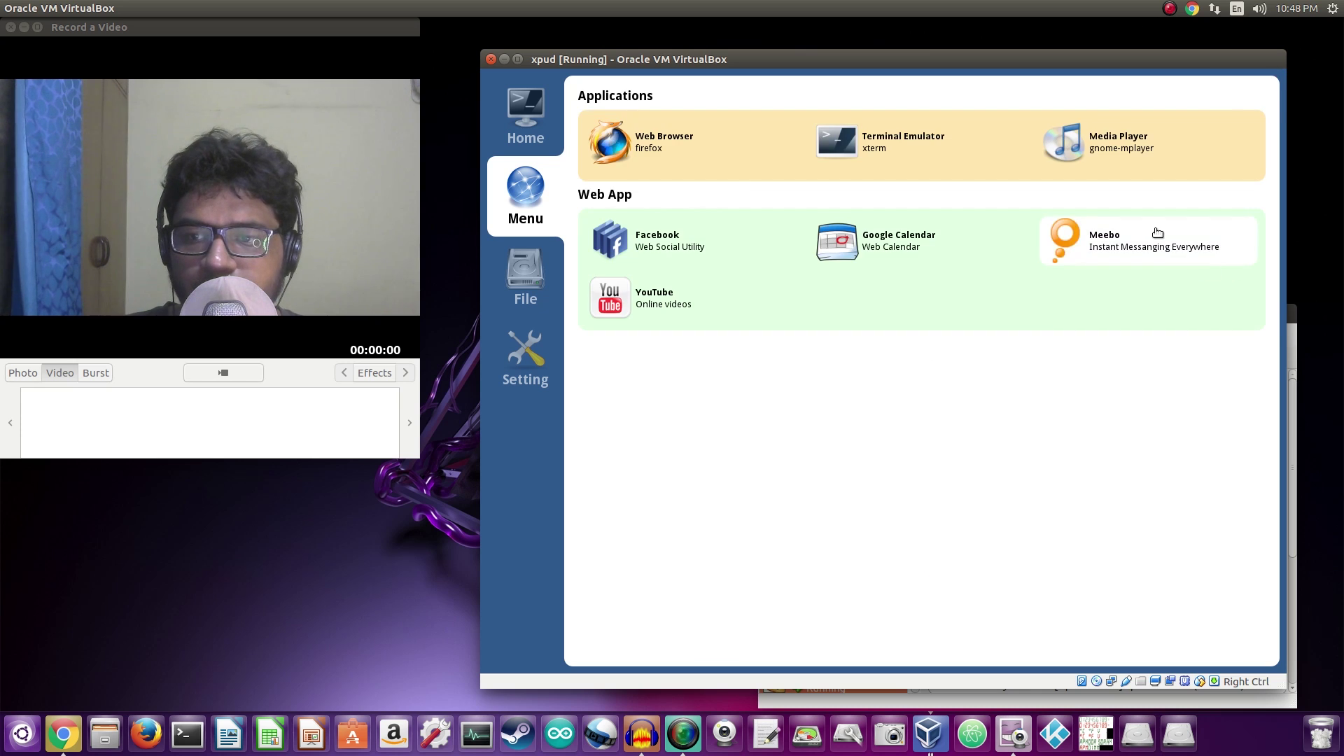
{"action": "left_click", "coordinate": [1154, 231]}
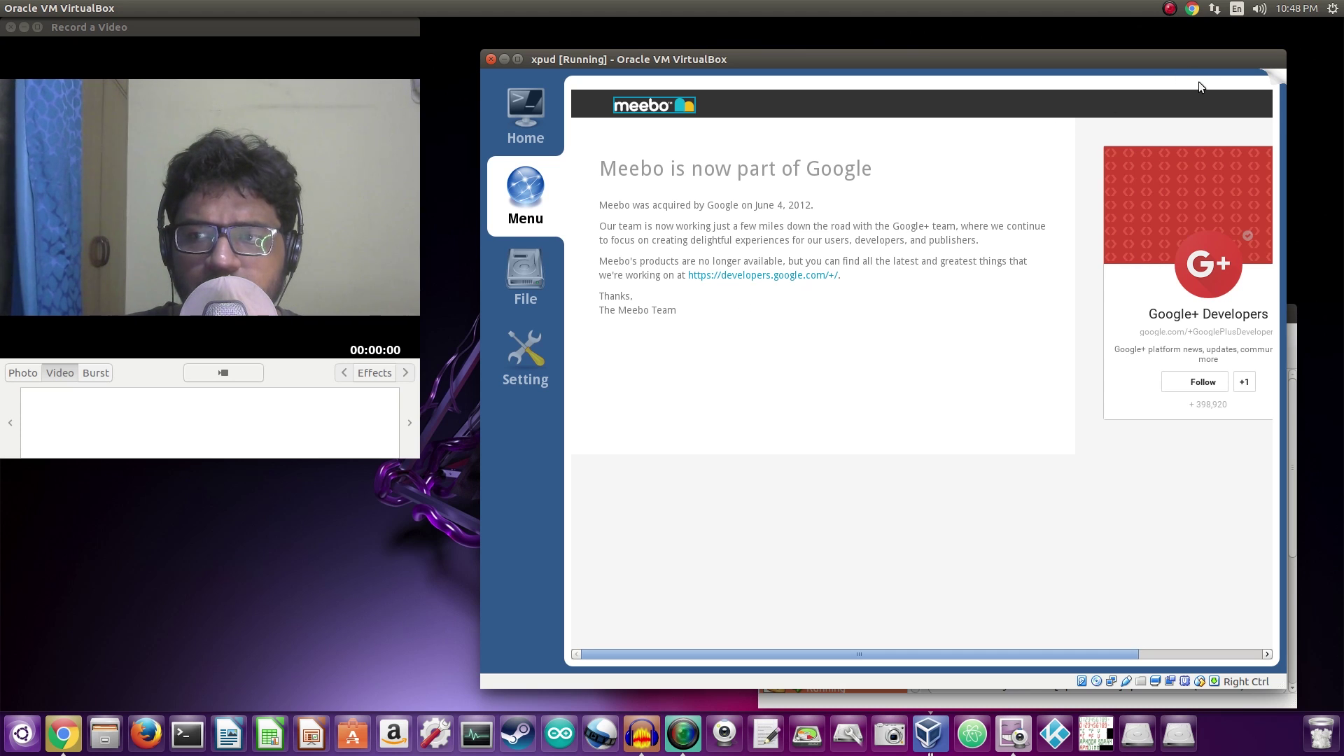
{"action": "left_click", "coordinate": [1276, 83]}
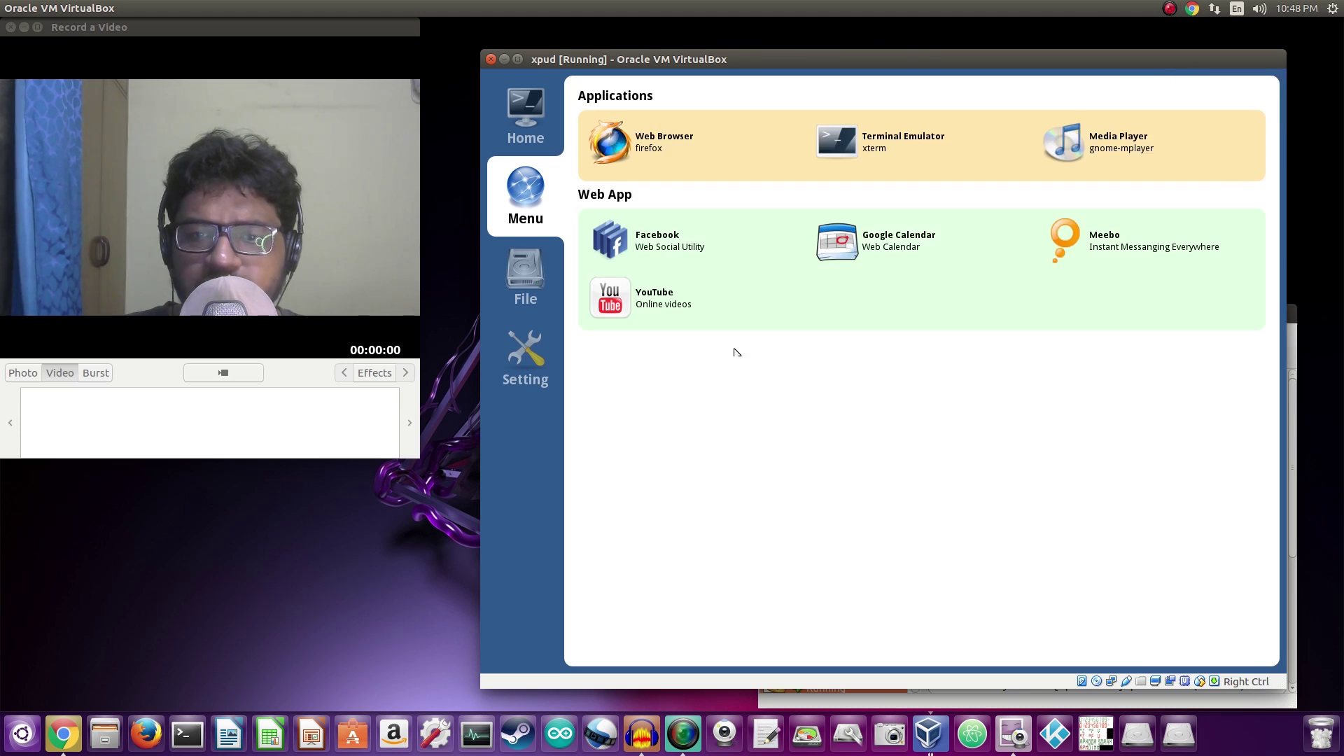
Launch the YouTube web app, scroll its trending home page and Load more, then close it
{"action": "left_click", "coordinate": [695, 308]}
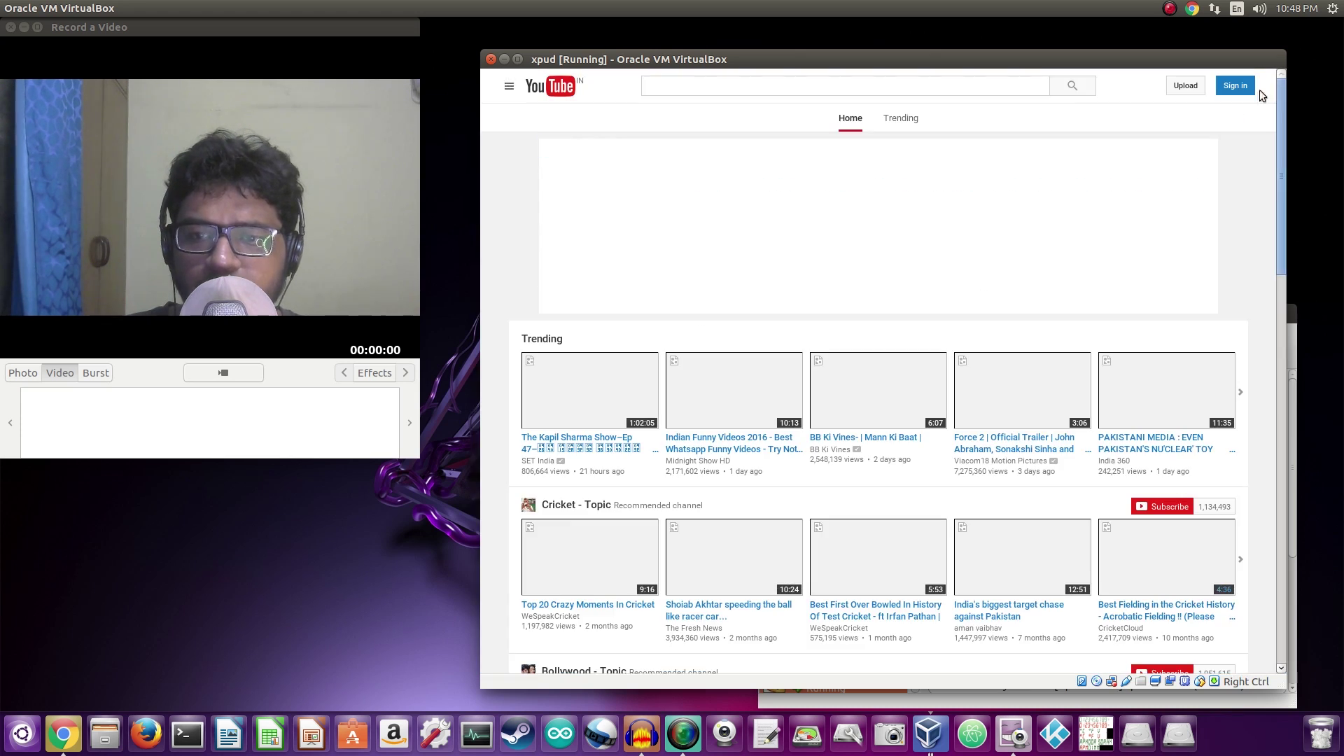
{"action": "scroll", "coordinate": [1227, 161], "scroll_direction": "down", "scroll_amount": 20}
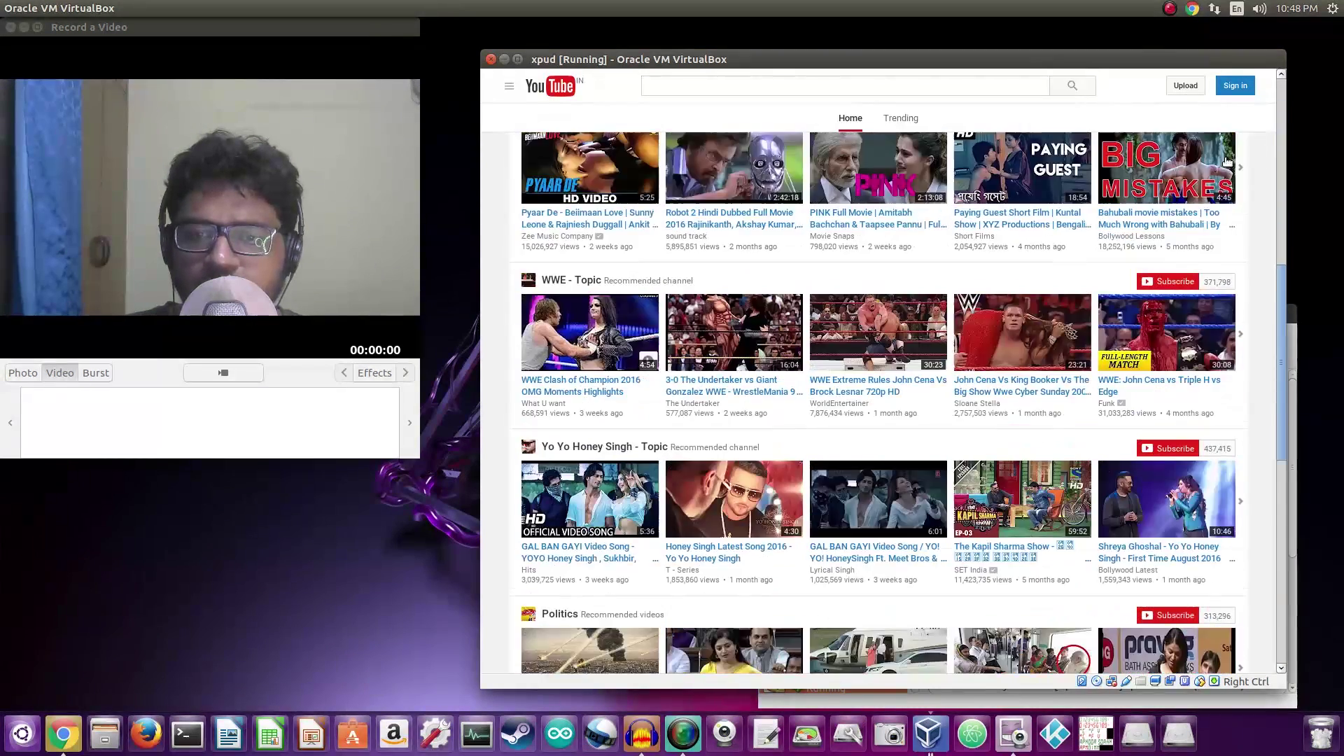
{"action": "scroll", "coordinate": [1226, 157], "scroll_direction": "down", "scroll_amount": 3}
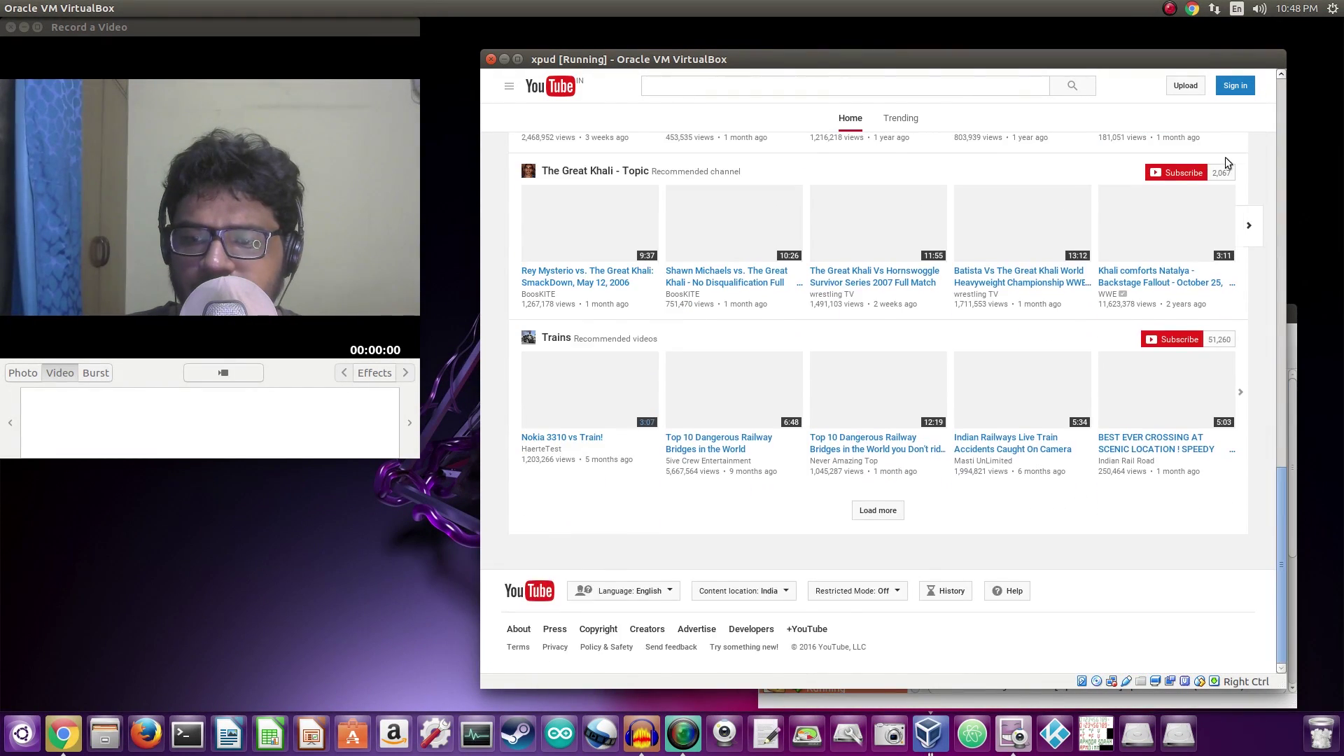
{"action": "scroll", "coordinate": [1225, 157], "scroll_direction": "up", "scroll_amount": 2}
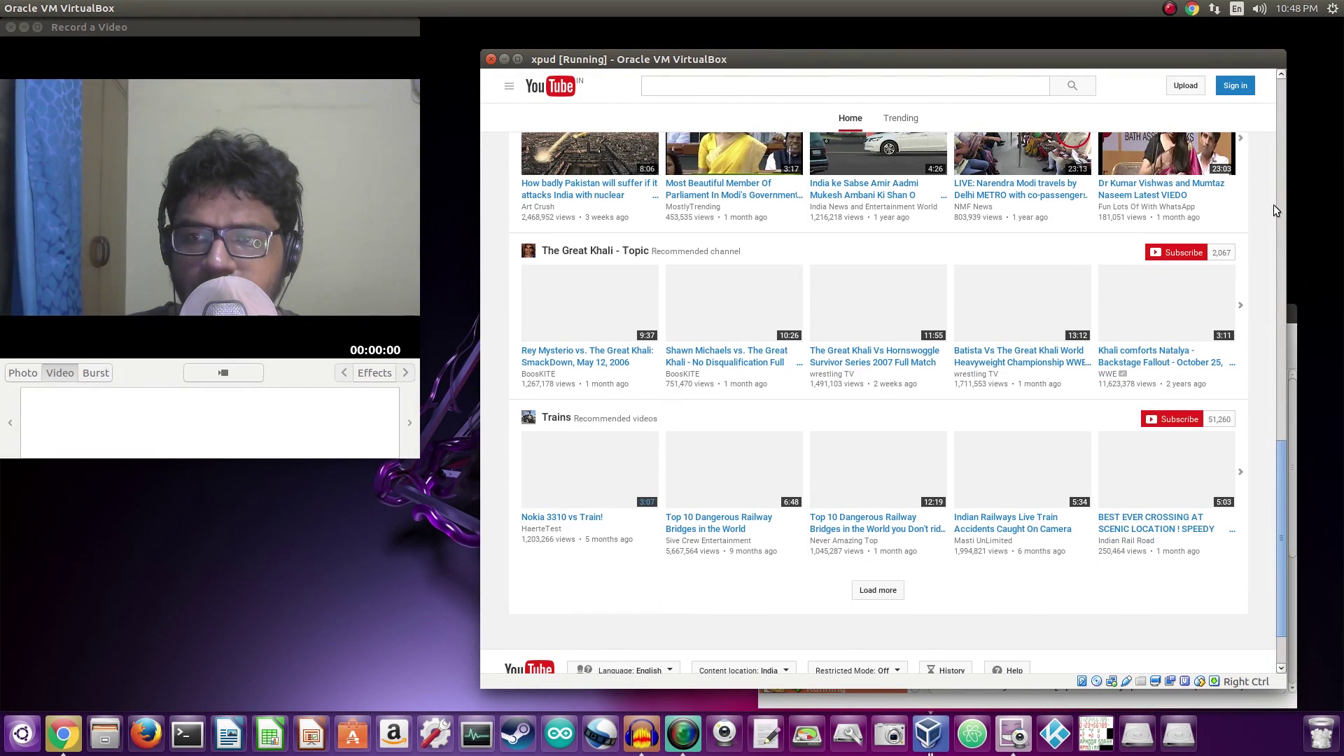
{"action": "scroll", "coordinate": [1271, 205], "scroll_direction": "down", "scroll_amount": 5}
{"action": "scroll", "coordinate": [1249, 105], "scroll_direction": "up", "scroll_amount": 20}
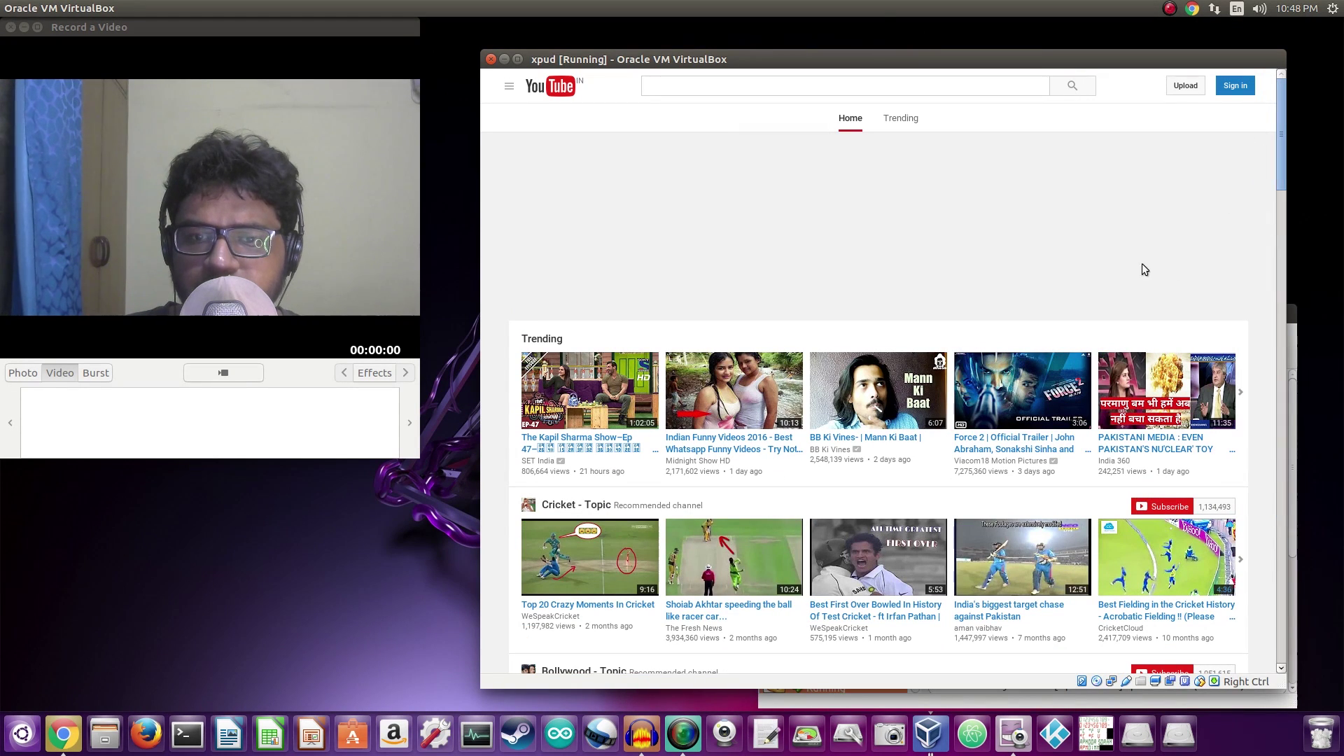
{"action": "left_click", "coordinate": [507, 85]}
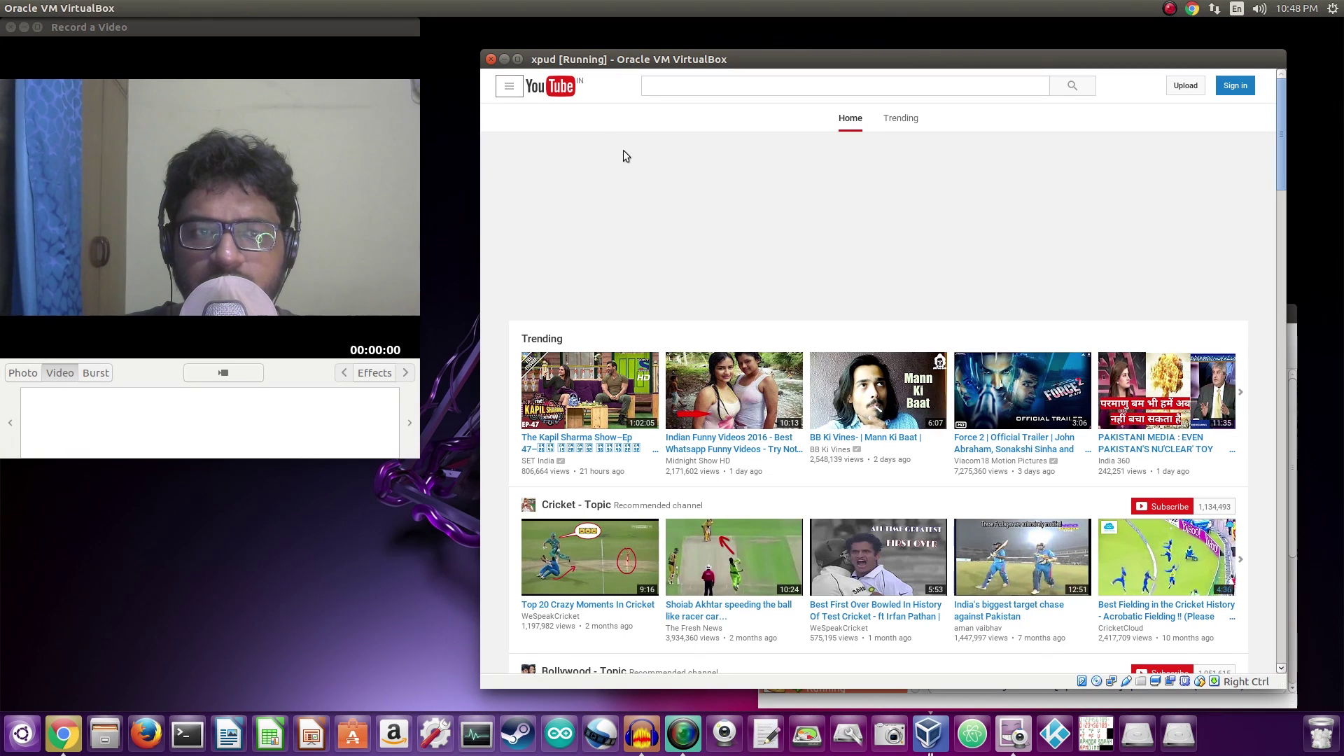
{"action": "left_click", "coordinate": [524, 84]}
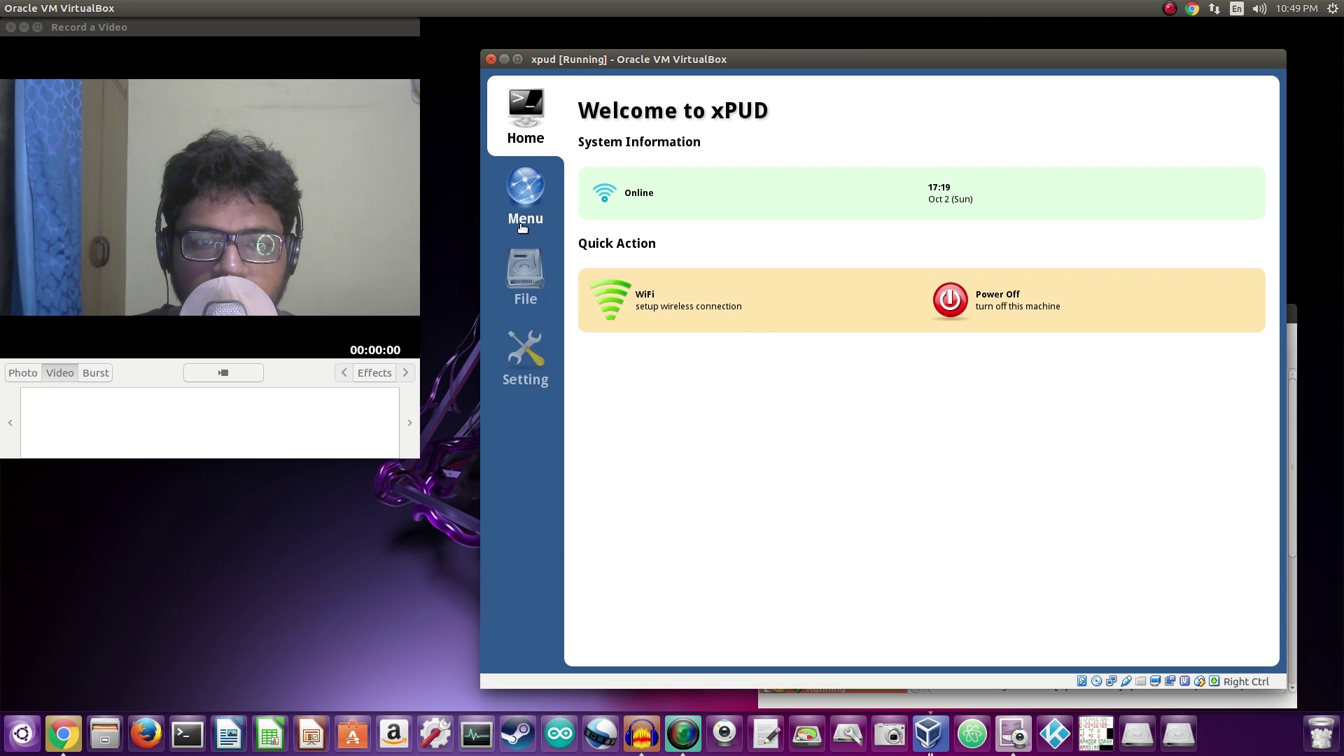
Launch the Media Player from xPUD's Menu, then close it
{"action": "left_click", "coordinate": [525, 190]}
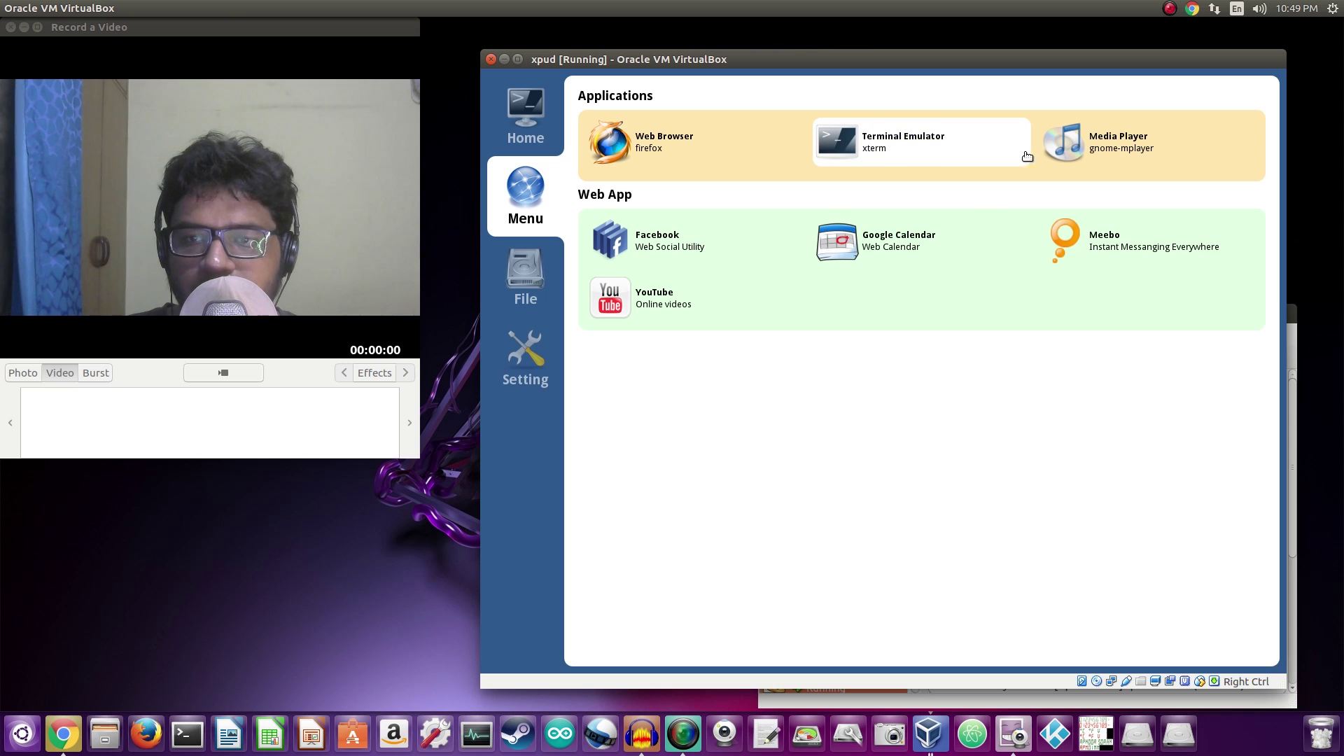
{"action": "left_click", "coordinate": [1109, 164]}
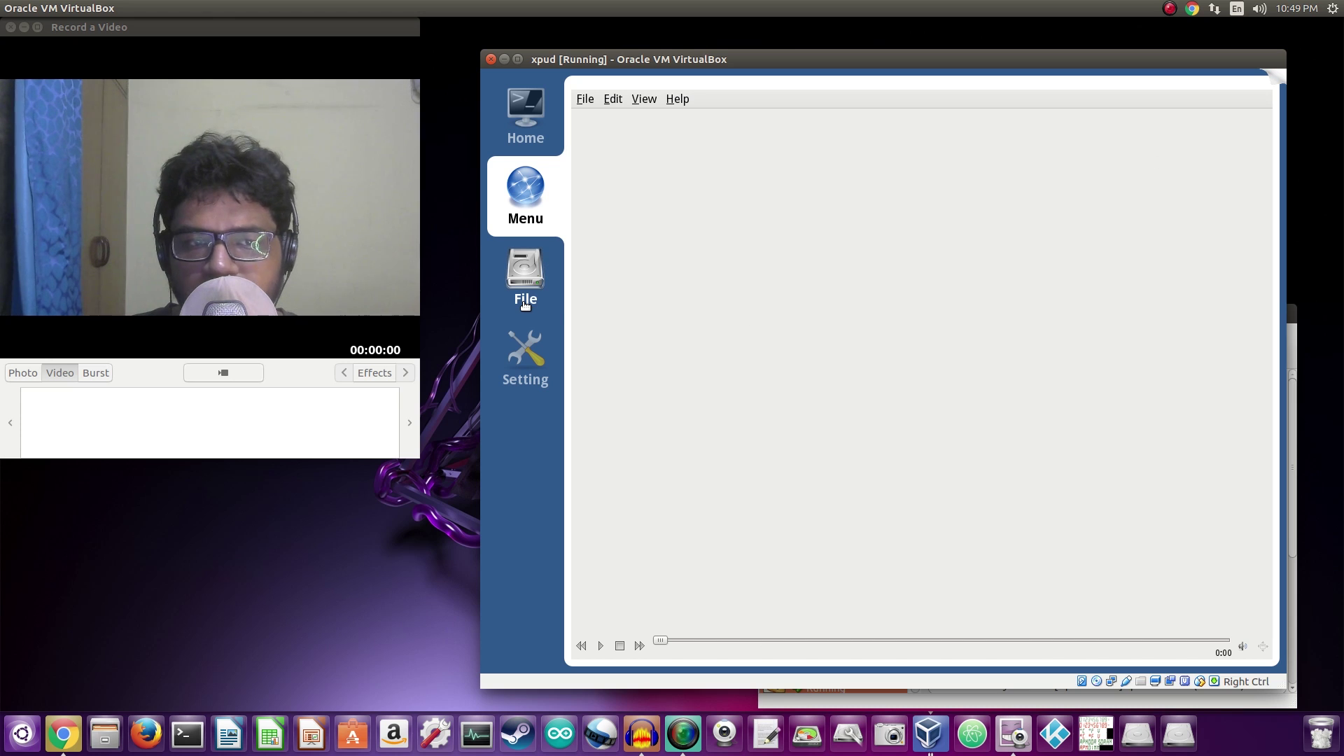
{"action": "left_click", "coordinate": [1281, 77]}
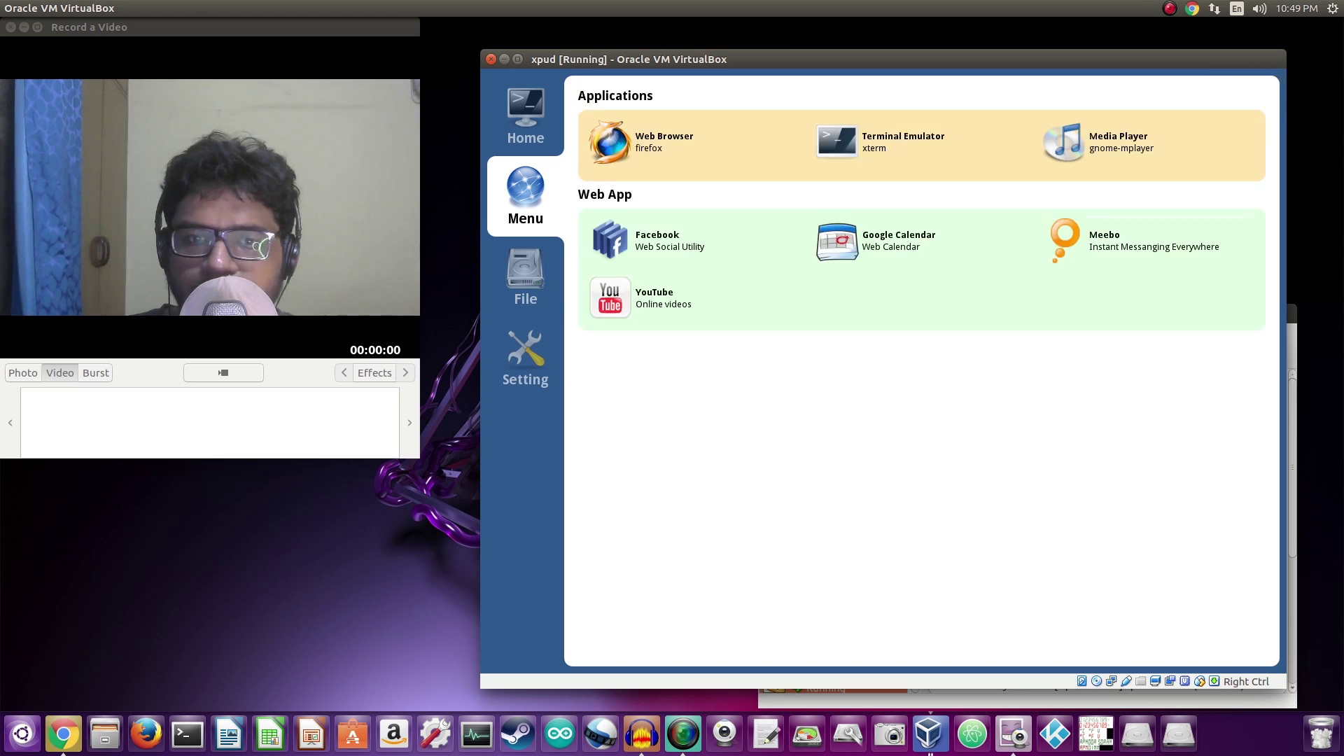
Browse the lib, dev and bin folders in the file manager, back to File System, then open Setting
{"action": "left_click", "coordinate": [528, 253]}
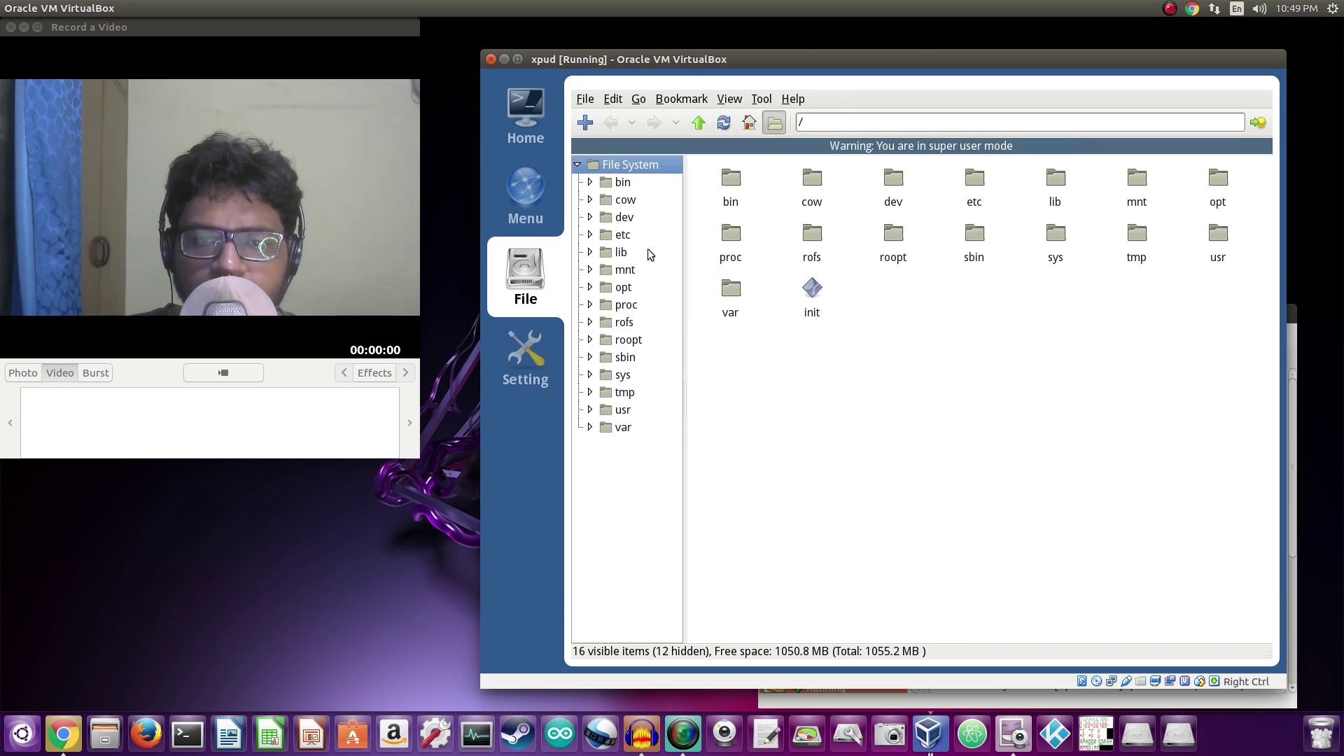
{"action": "left_click", "coordinate": [623, 253]}
{"action": "left_click", "coordinate": [625, 219]}
{"action": "left_click", "coordinate": [622, 183]}
{"action": "left_click", "coordinate": [630, 165]}
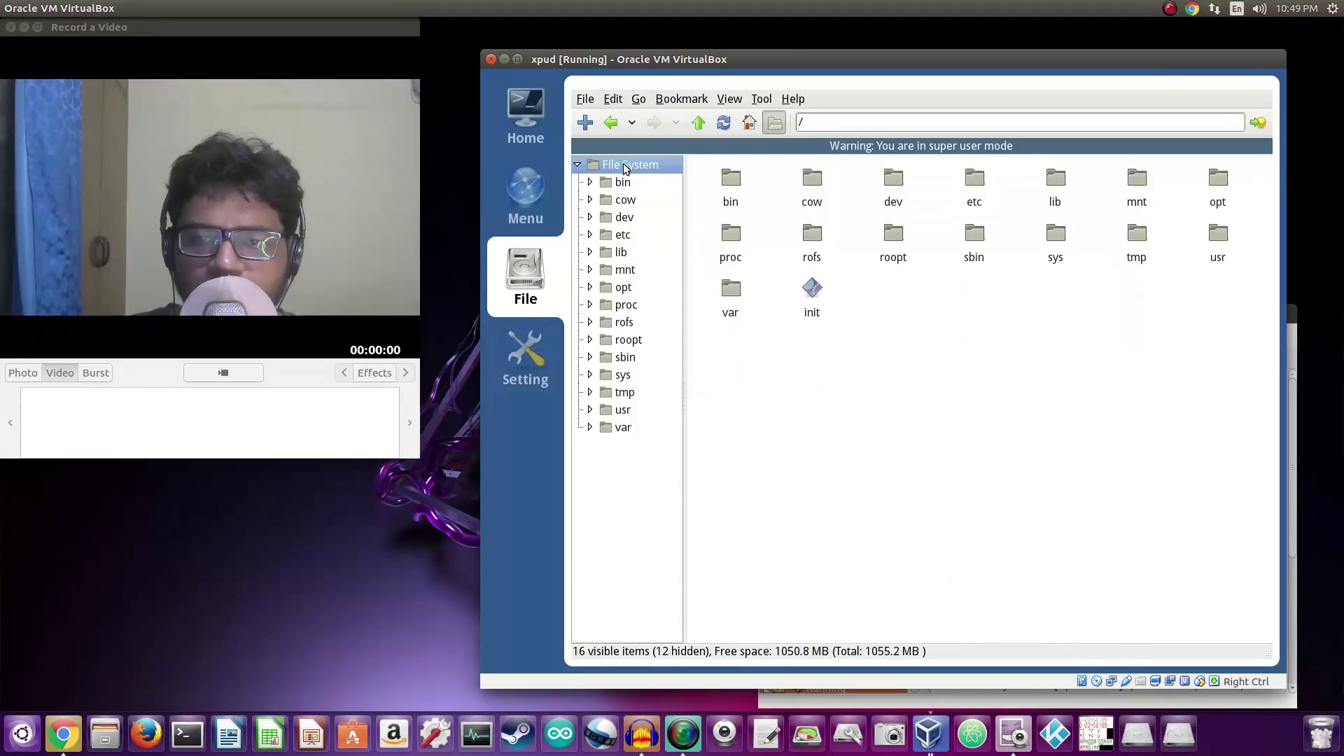
{"action": "left_click", "coordinate": [525, 379]}
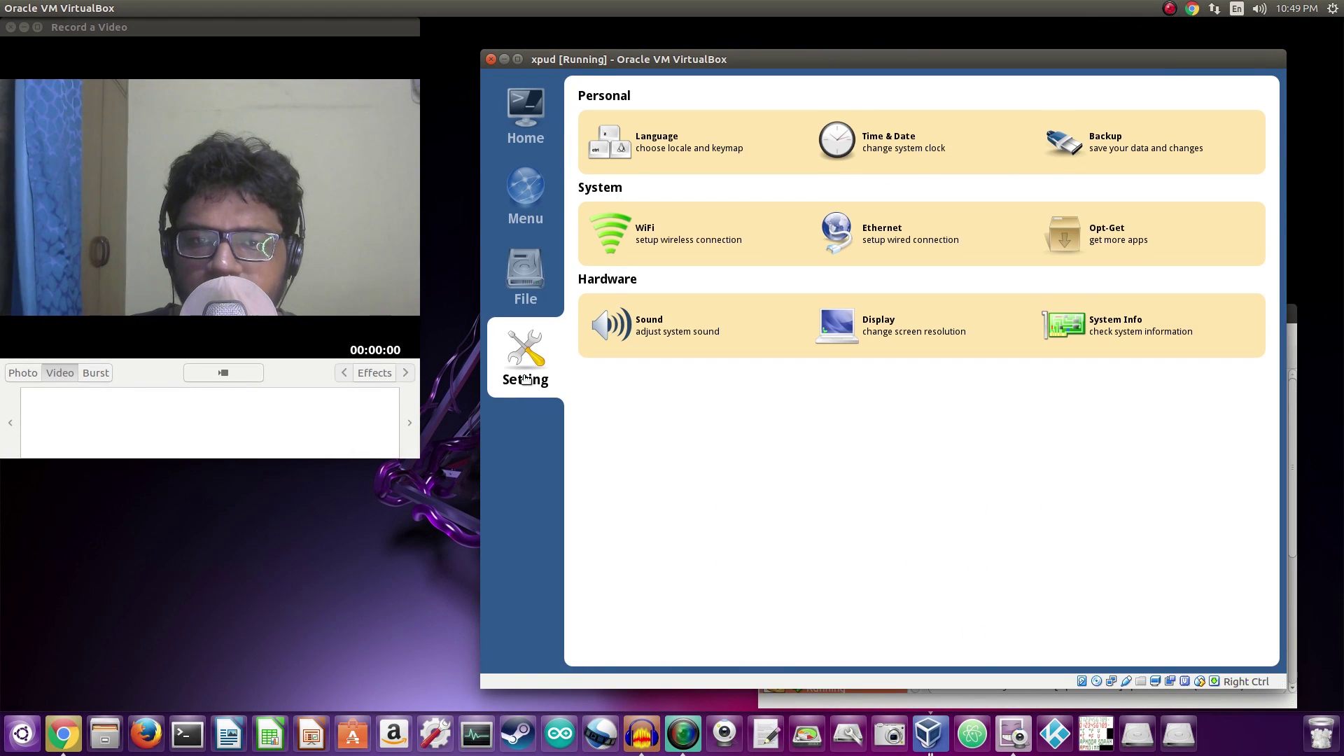
Open View system information and scroll through the CPU details
{"action": "left_click", "coordinate": [1192, 321]}
{"action": "scroll", "coordinate": [803, 312], "scroll_direction": "down", "scroll_amount": 10}
{"action": "scroll", "coordinate": [804, 313], "scroll_direction": "up", "scroll_amount": 10}
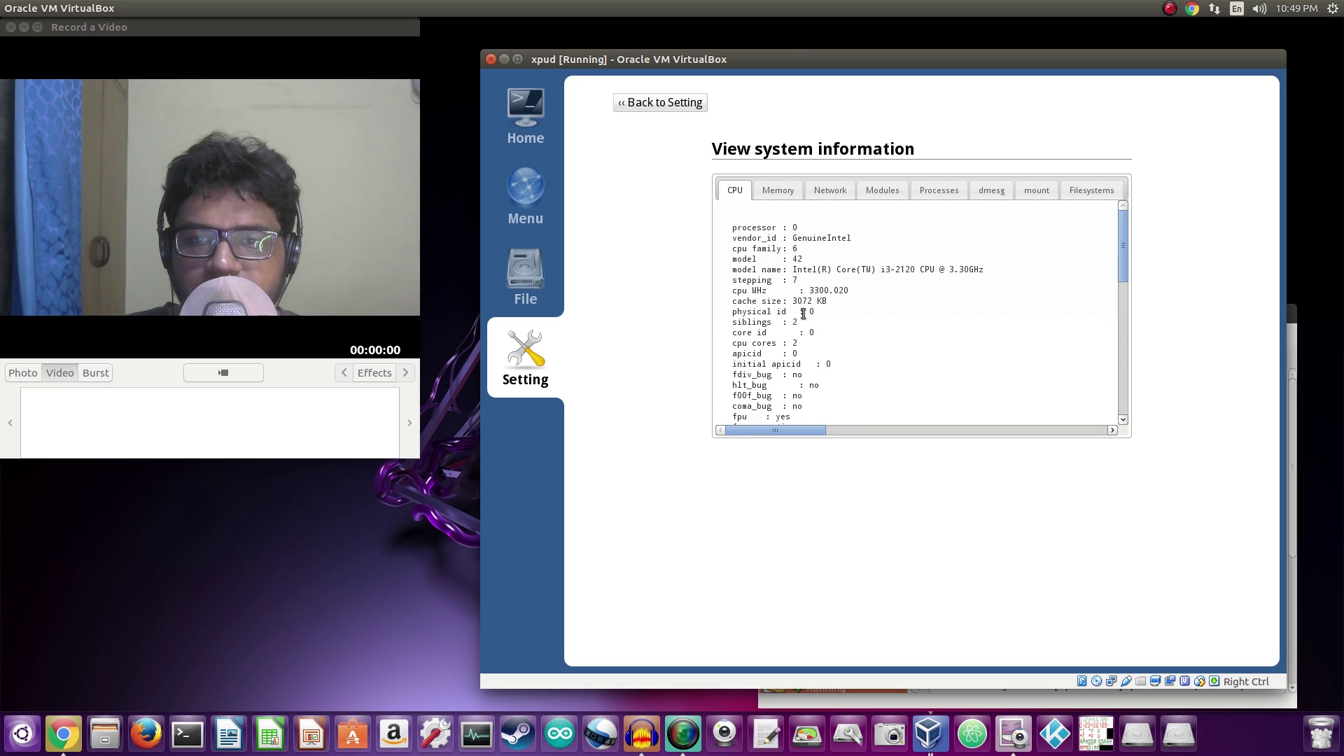
{"action": "scroll", "coordinate": [804, 312], "scroll_direction": "down", "scroll_amount": 10}
{"action": "scroll", "coordinate": [804, 312], "scroll_direction": "up", "scroll_amount": 10}
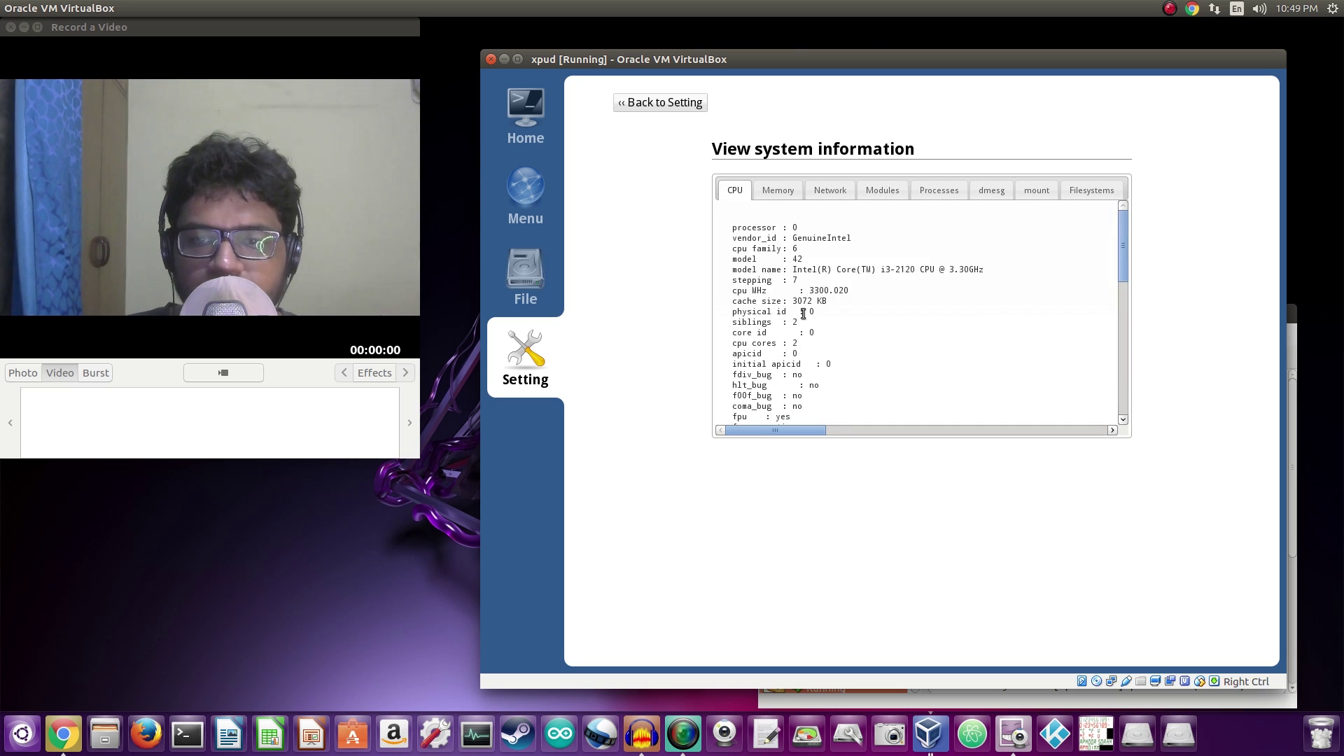
{"action": "scroll", "coordinate": [804, 312], "scroll_direction": "down", "scroll_amount": 10}
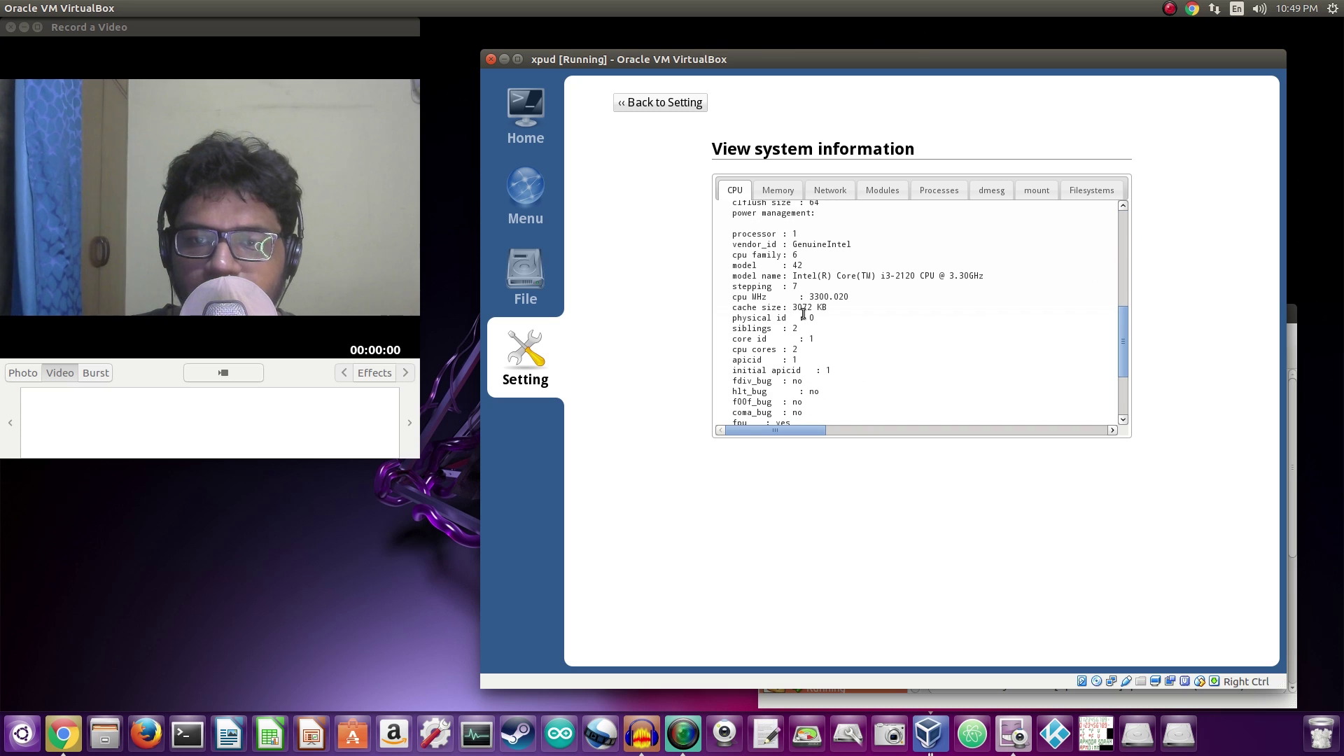
{"action": "scroll", "coordinate": [804, 312], "scroll_direction": "down", "scroll_amount": 5}
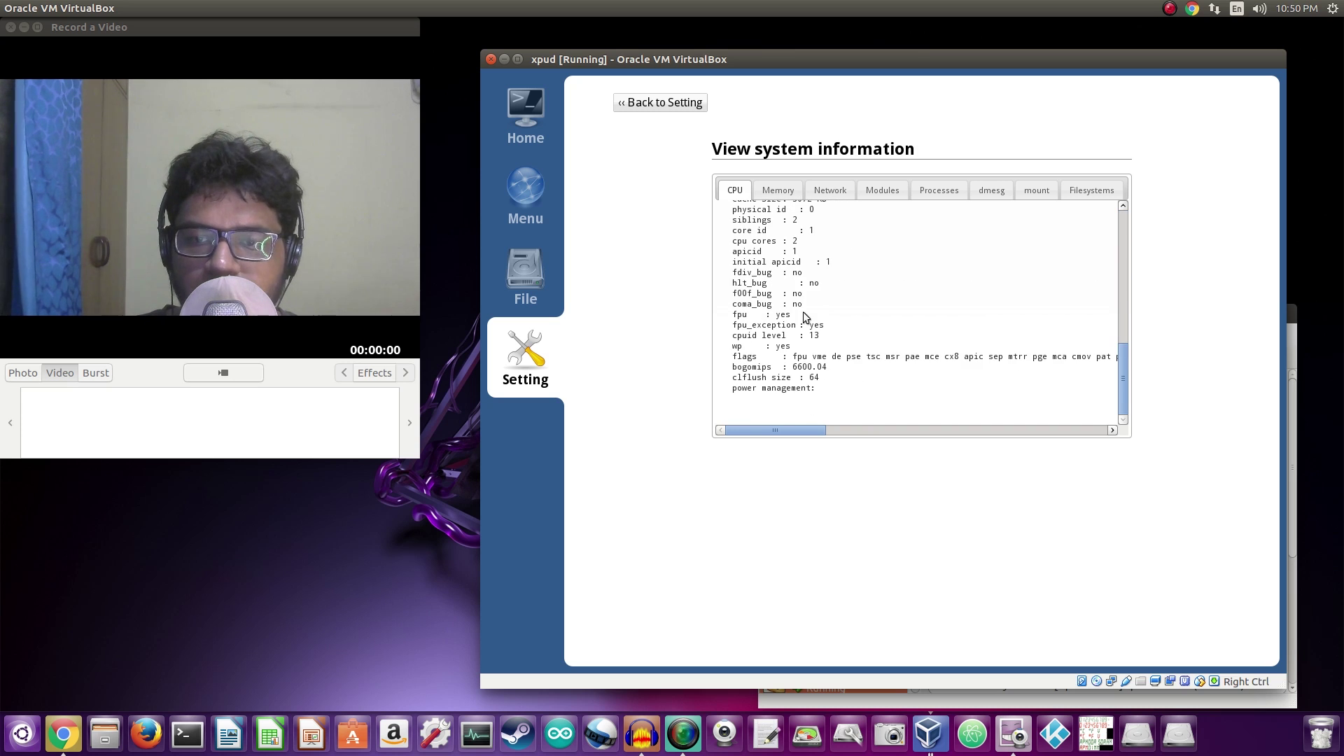
{"action": "scroll", "coordinate": [804, 312], "scroll_direction": "up", "scroll_amount": 10}
{"action": "scroll", "coordinate": [803, 314], "scroll_direction": "up", "scroll_amount": 1}
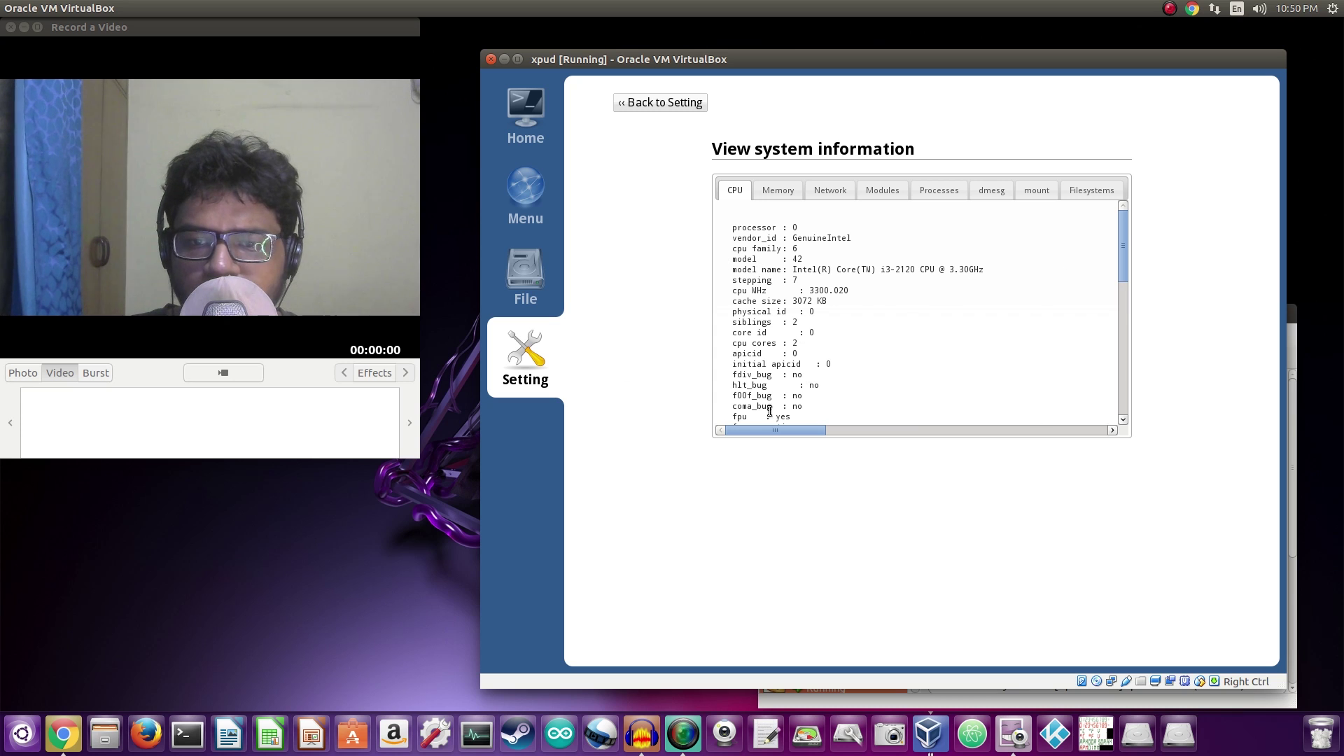
{"action": "scroll", "coordinate": [800, 383], "scroll_direction": "down", "scroll_amount": 6}
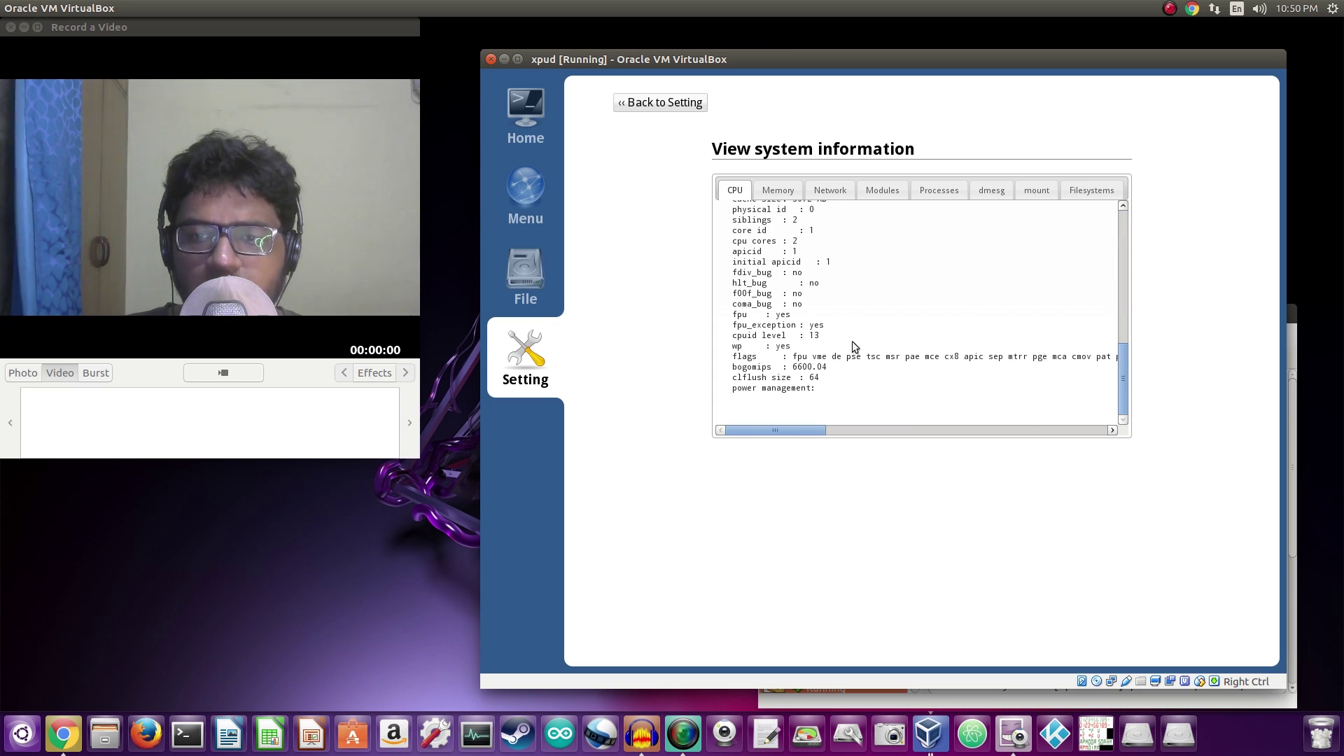
{"action": "scroll", "coordinate": [851, 342], "scroll_direction": "up", "scroll_amount": 6}
{"action": "scroll", "coordinate": [854, 345], "scroll_direction": "down", "scroll_amount": 6}
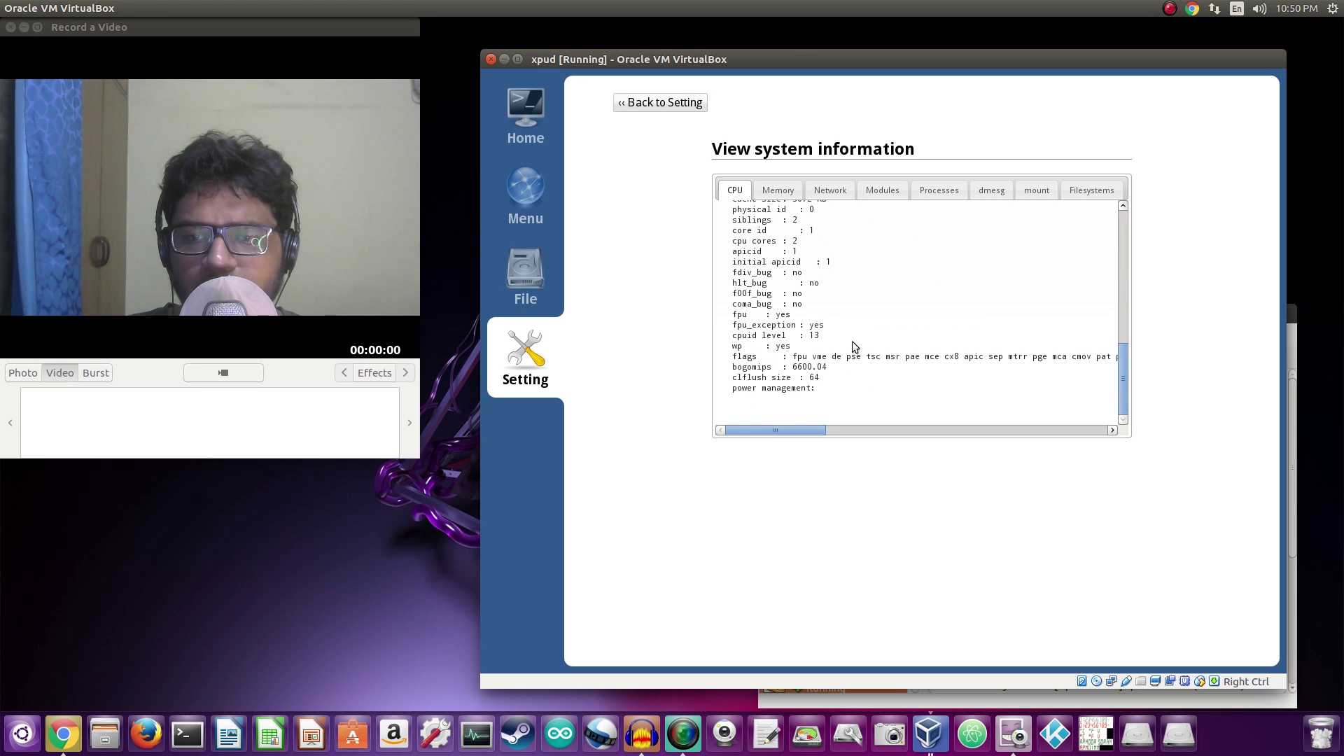
{"action": "scroll", "coordinate": [852, 342], "scroll_direction": "up", "scroll_amount": 6}
{"action": "scroll", "coordinate": [820, 309], "scroll_direction": "down", "scroll_amount": 6}
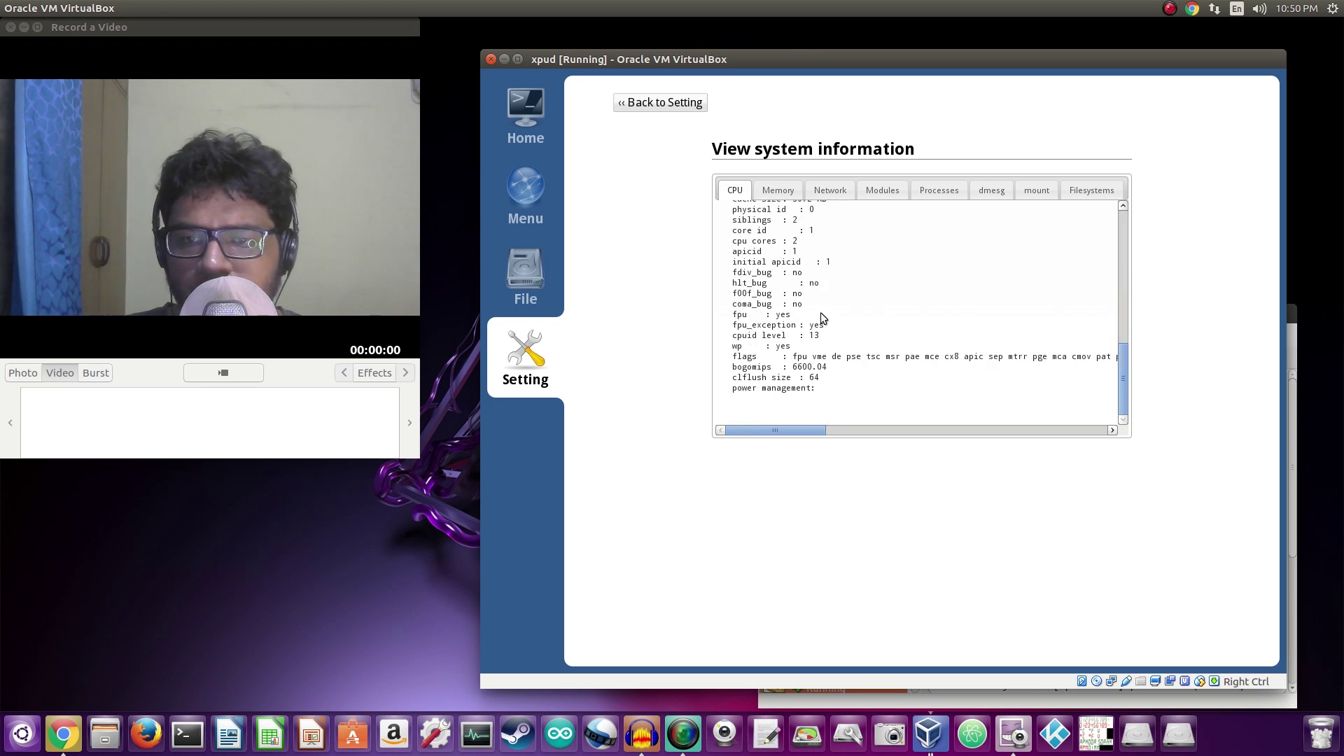
Review the guest's memory usage, network interfaces and loaded kernel modules
{"action": "left_click", "coordinate": [778, 190]}
{"action": "scroll", "coordinate": [830, 254], "scroll_direction": "down", "scroll_amount": 1}
{"action": "scroll", "coordinate": [830, 254], "scroll_direction": "down", "scroll_amount": 3}
{"action": "scroll", "coordinate": [830, 254], "scroll_direction": "up", "scroll_amount": 5}
{"action": "scroll", "coordinate": [831, 256], "scroll_direction": "down", "scroll_amount": 5}
{"action": "scroll", "coordinate": [830, 255], "scroll_direction": "up", "scroll_amount": 5}
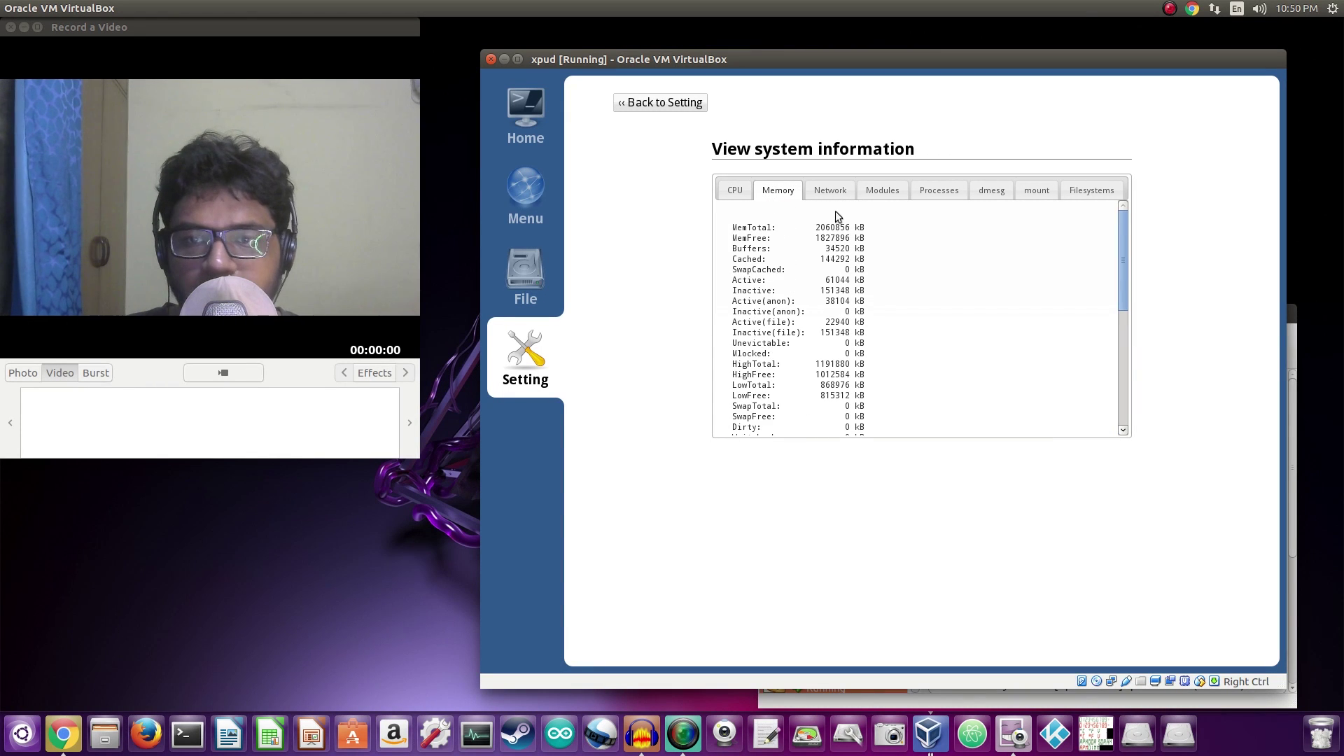
{"action": "left_click", "coordinate": [829, 190]}
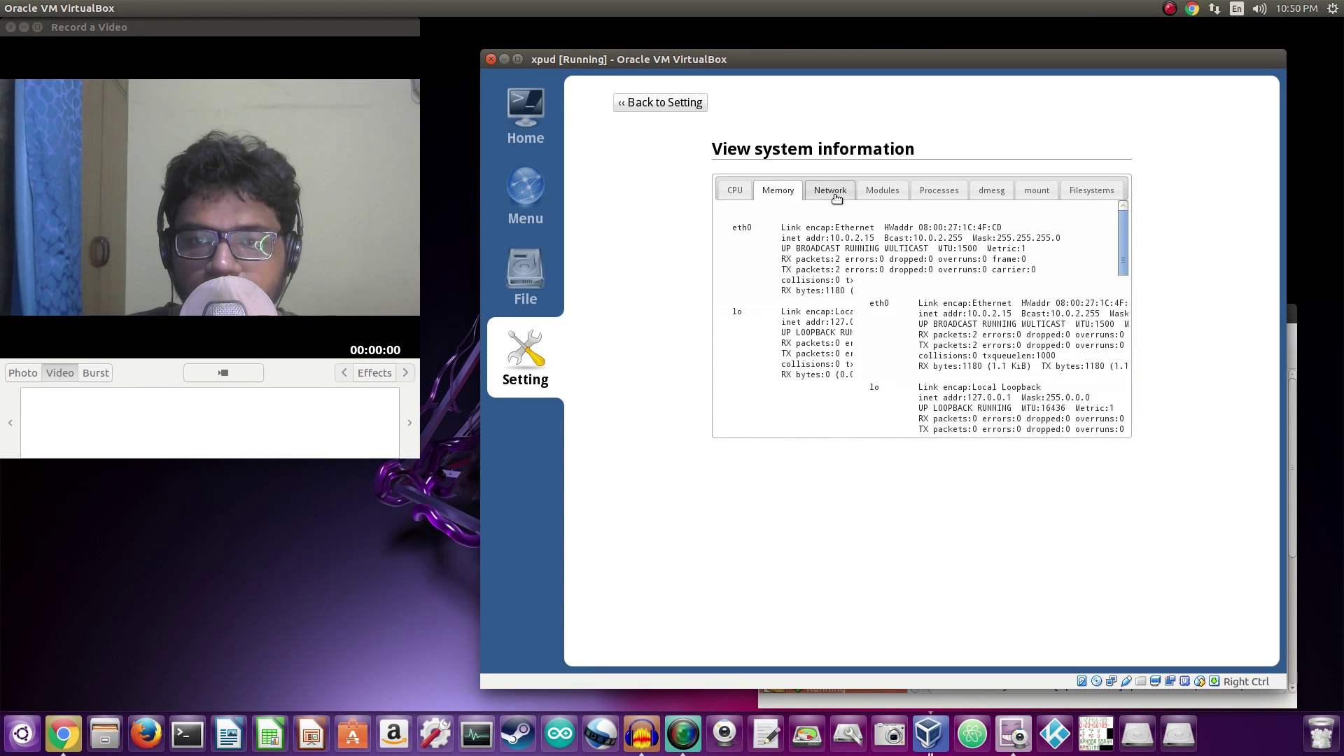
{"action": "left_click", "coordinate": [871, 193]}
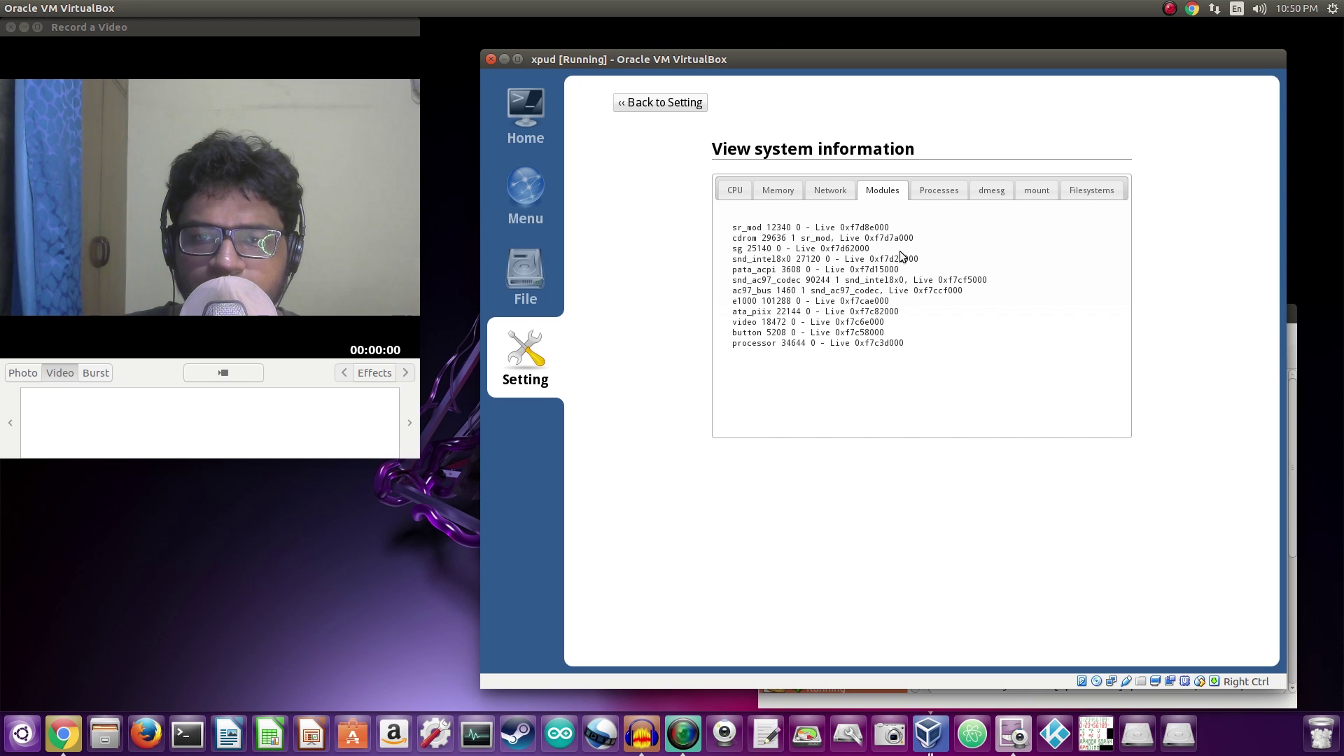
Scroll through the running processes list and the dmesg kernel boot log
{"action": "left_click", "coordinate": [939, 193]}
{"action": "scroll", "coordinate": [944, 291], "scroll_direction": "down", "scroll_amount": 10}
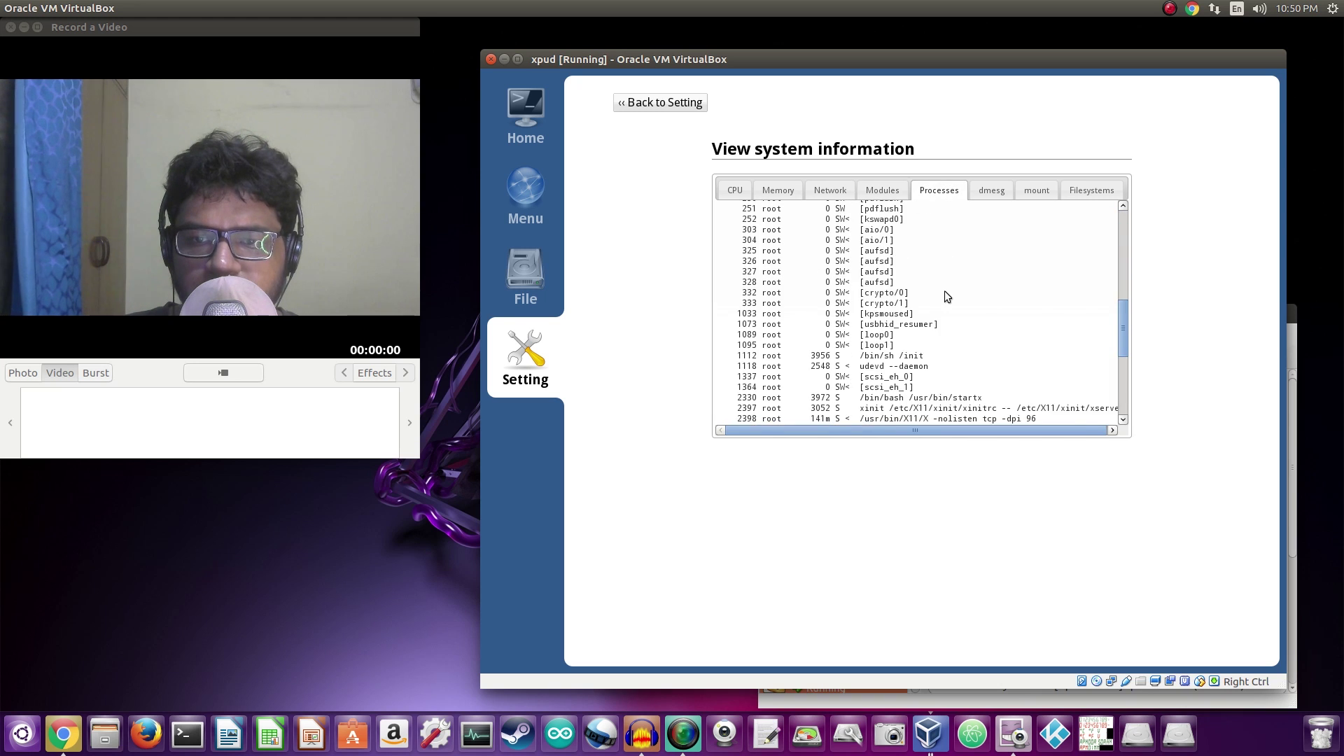
{"action": "scroll", "coordinate": [944, 291], "scroll_direction": "up", "scroll_amount": 10}
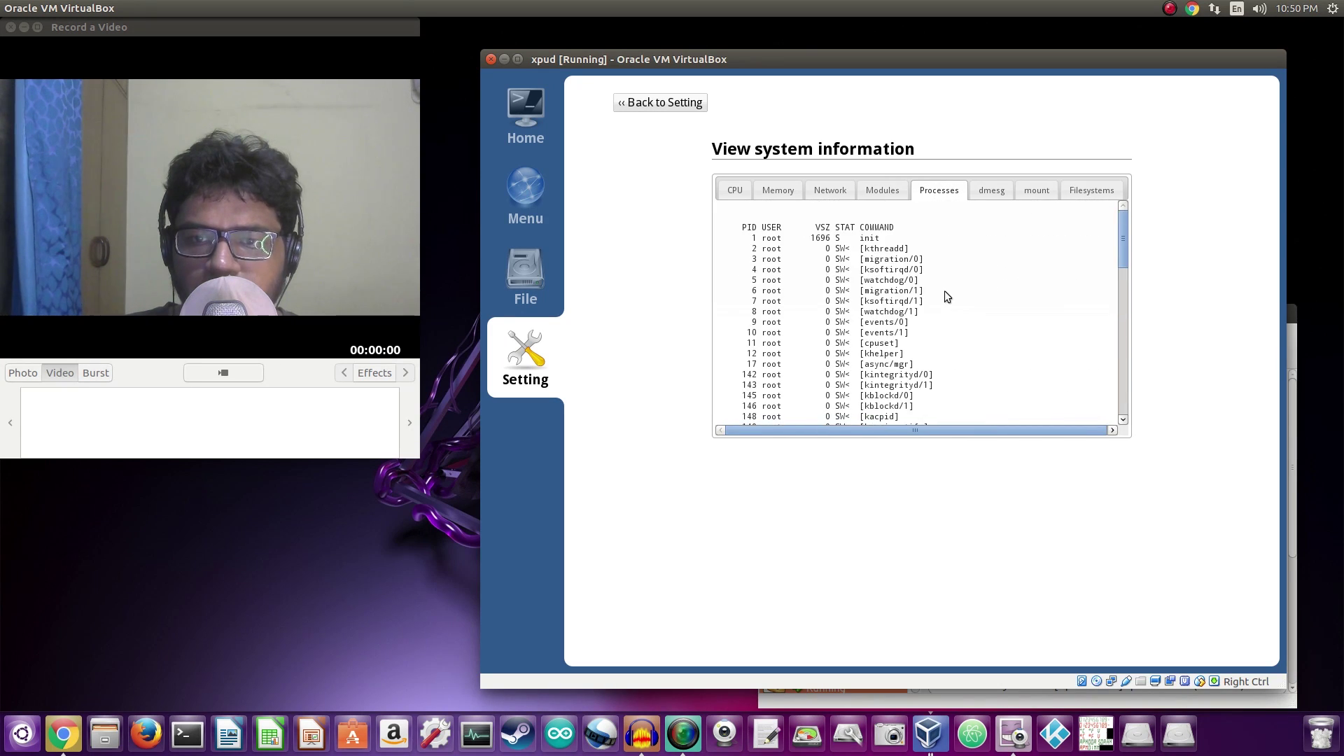
{"action": "scroll", "coordinate": [944, 292], "scroll_direction": "down", "scroll_amount": 9}
{"action": "scroll", "coordinate": [944, 291], "scroll_direction": "down", "scroll_amount": 1}
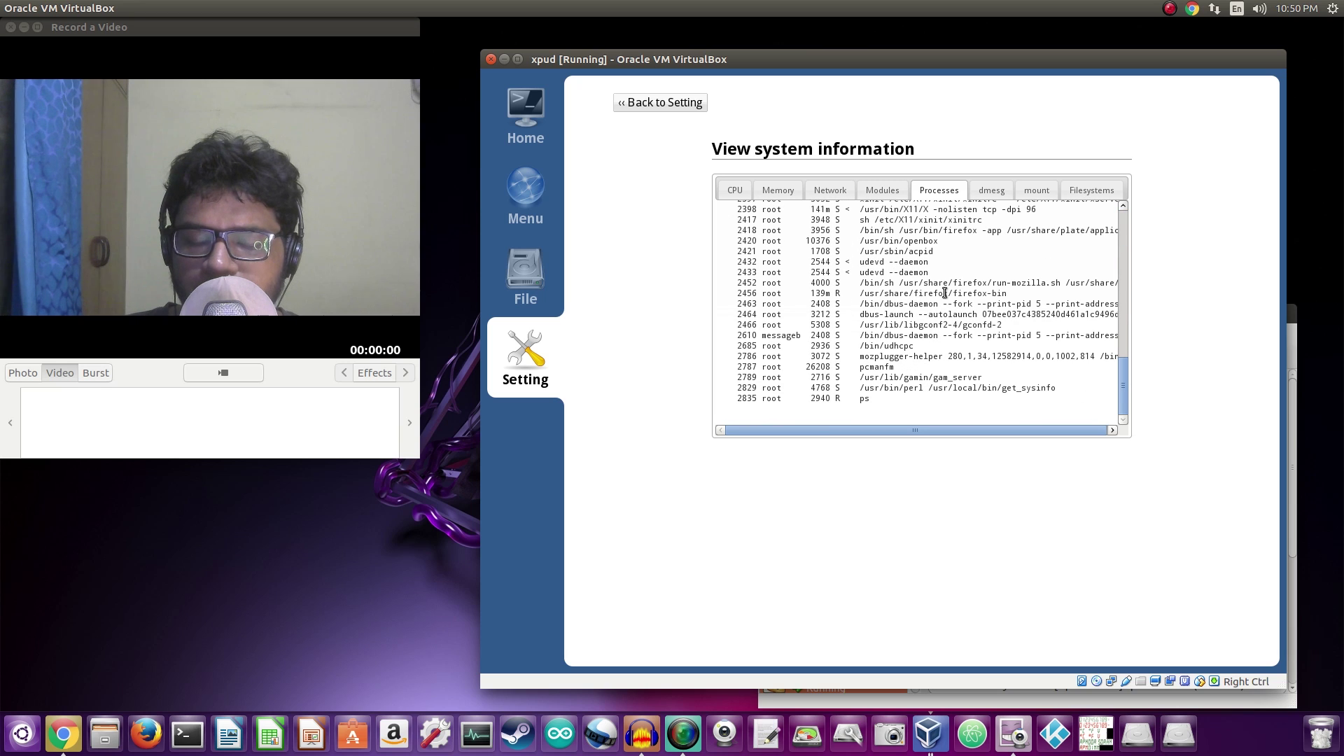
{"action": "scroll", "coordinate": [944, 292], "scroll_direction": "up", "scroll_amount": 10}
{"action": "left_click", "coordinate": [987, 193]}
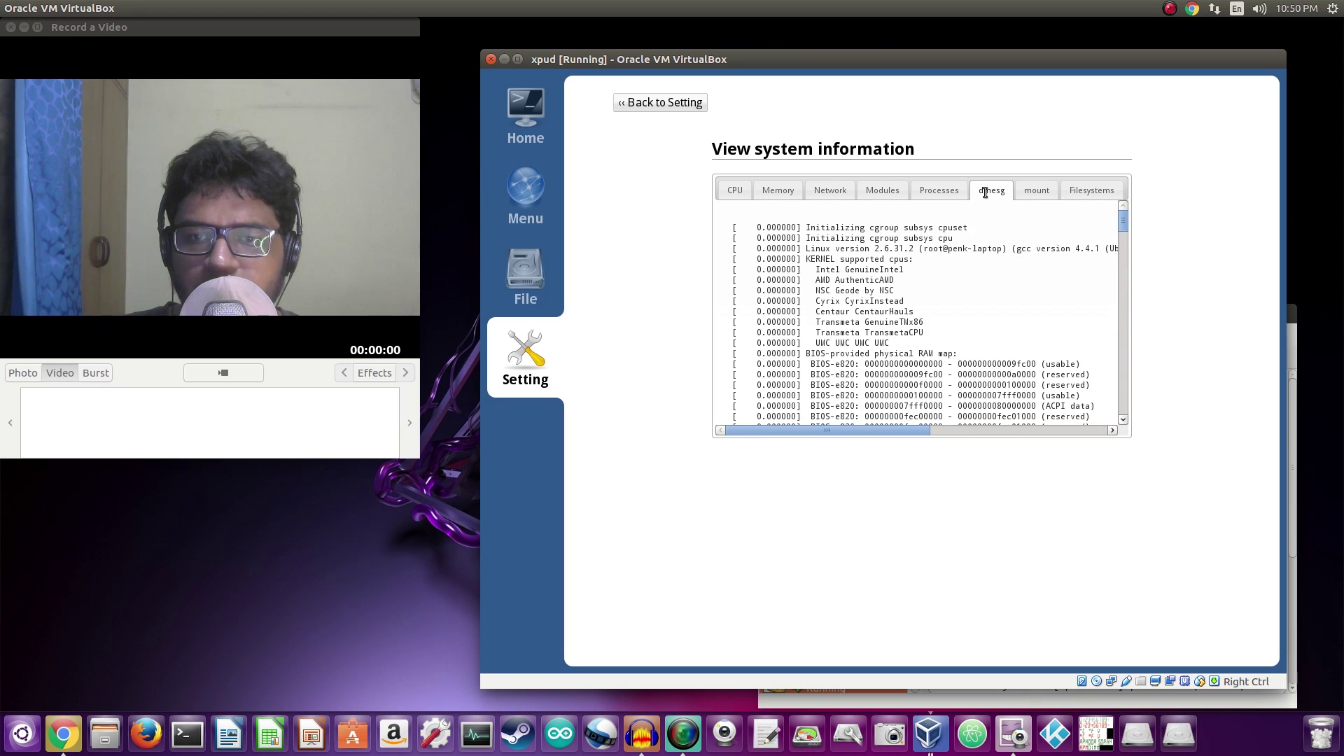
{"action": "scroll", "coordinate": [1013, 305], "scroll_direction": "down", "scroll_amount": 15}
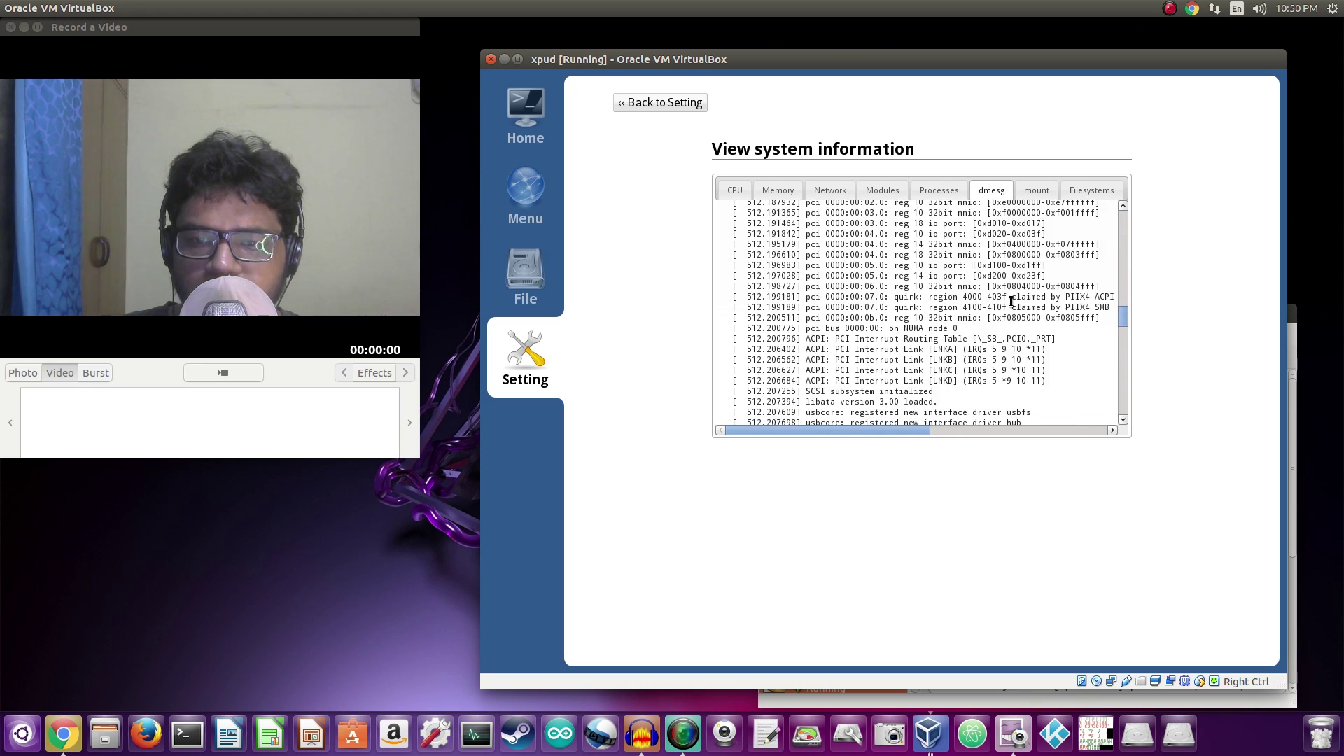
{"action": "scroll", "coordinate": [1012, 302], "scroll_direction": "down", "scroll_amount": 10}
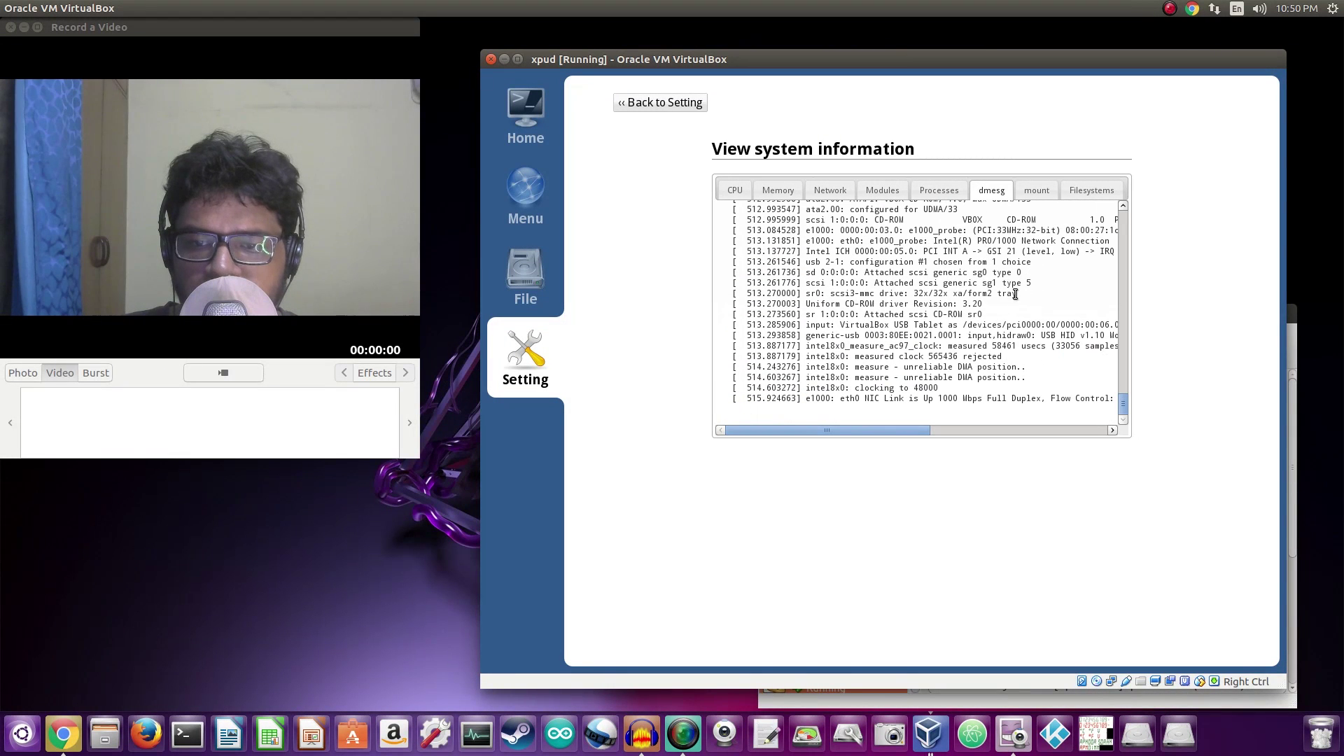
Compare mounts and filesystem usage, recheck the 2060856 kB memory total, and go Back to Setting
{"action": "left_click", "coordinate": [1041, 195]}
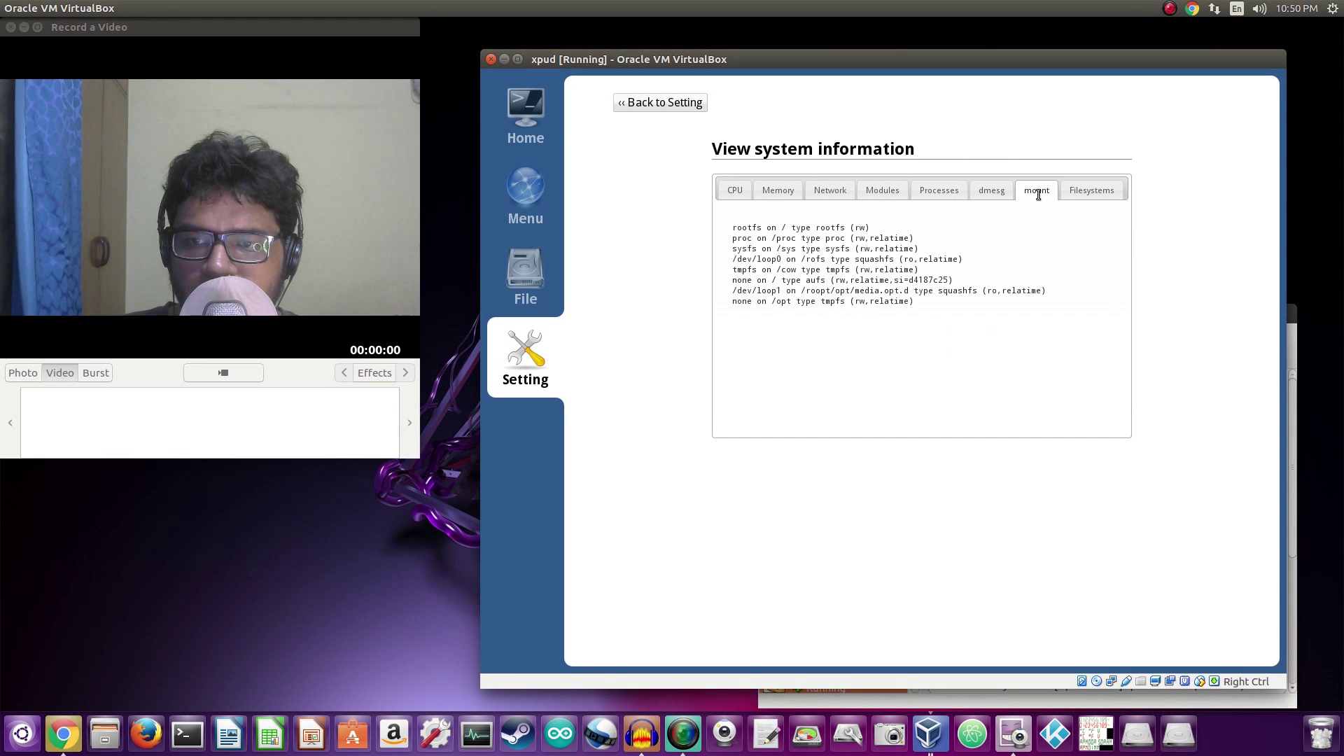
{"action": "left_click", "coordinate": [1081, 194]}
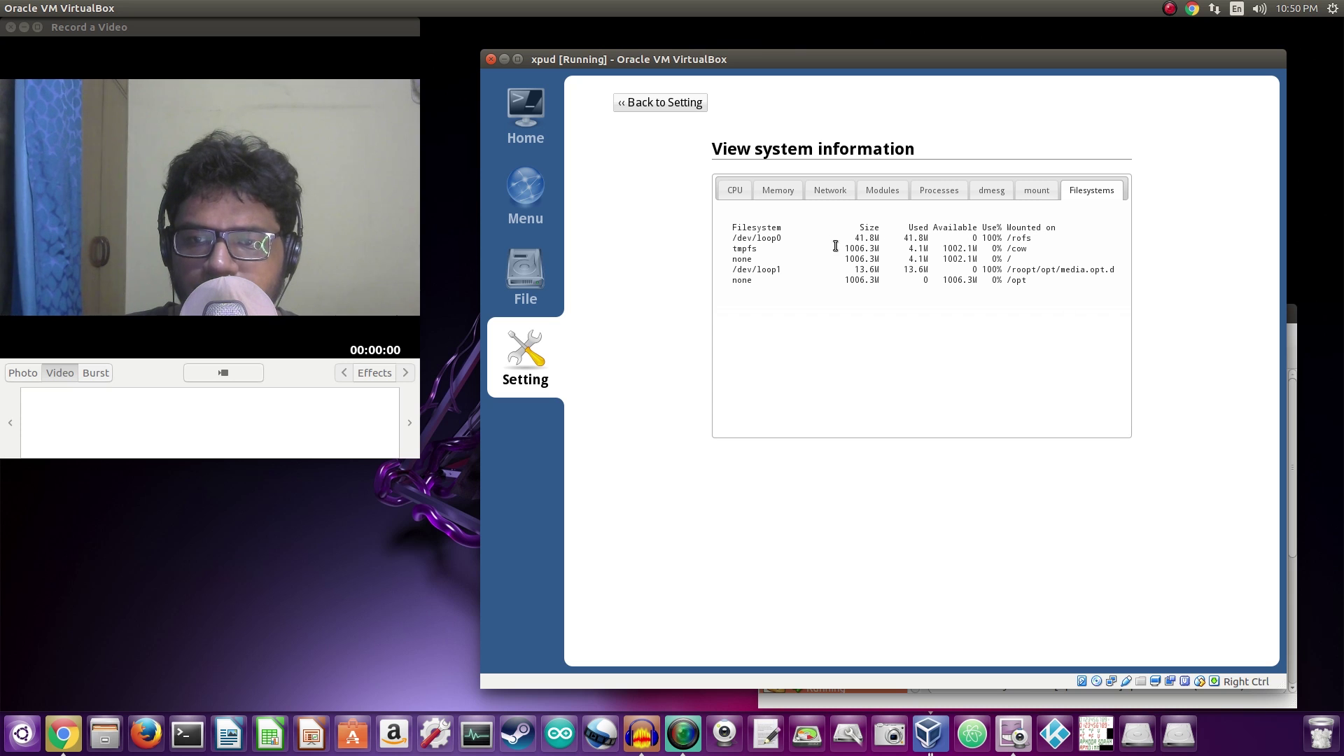
{"action": "left_click", "coordinate": [1042, 189]}
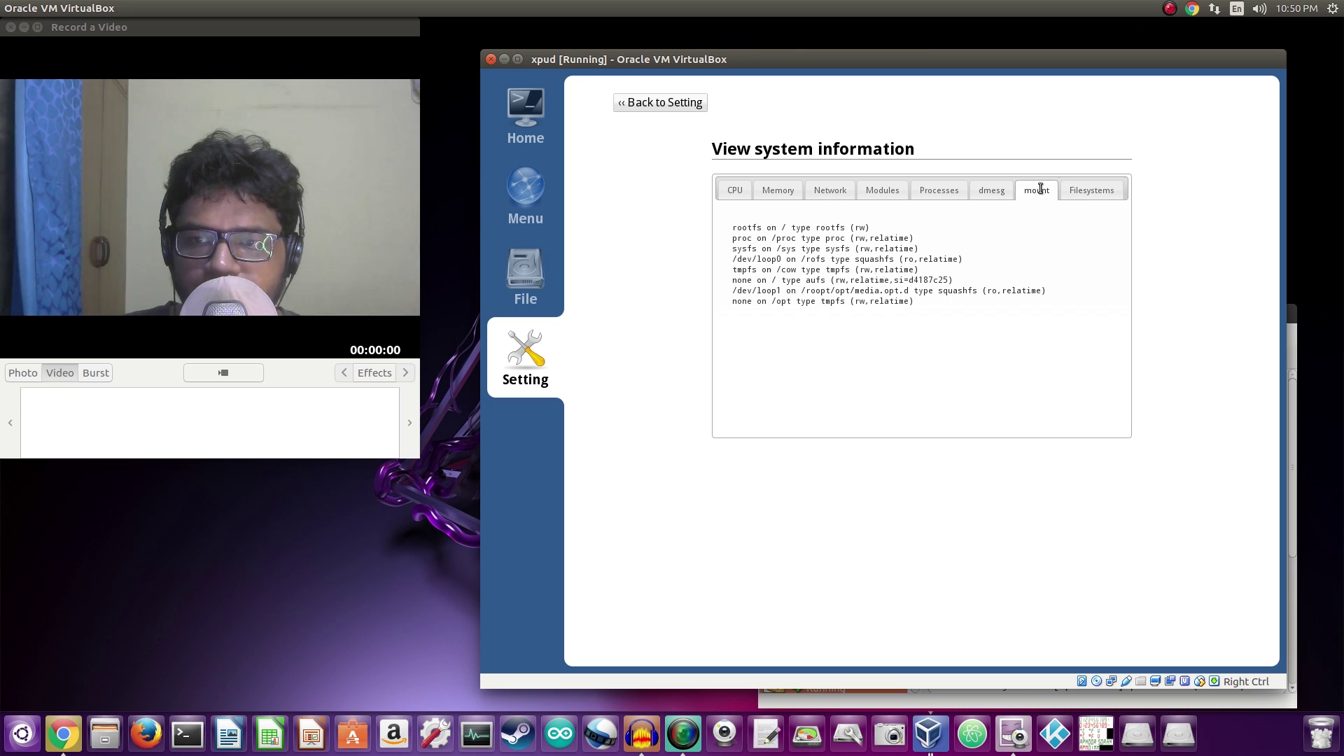
{"action": "left_click", "coordinate": [1090, 195]}
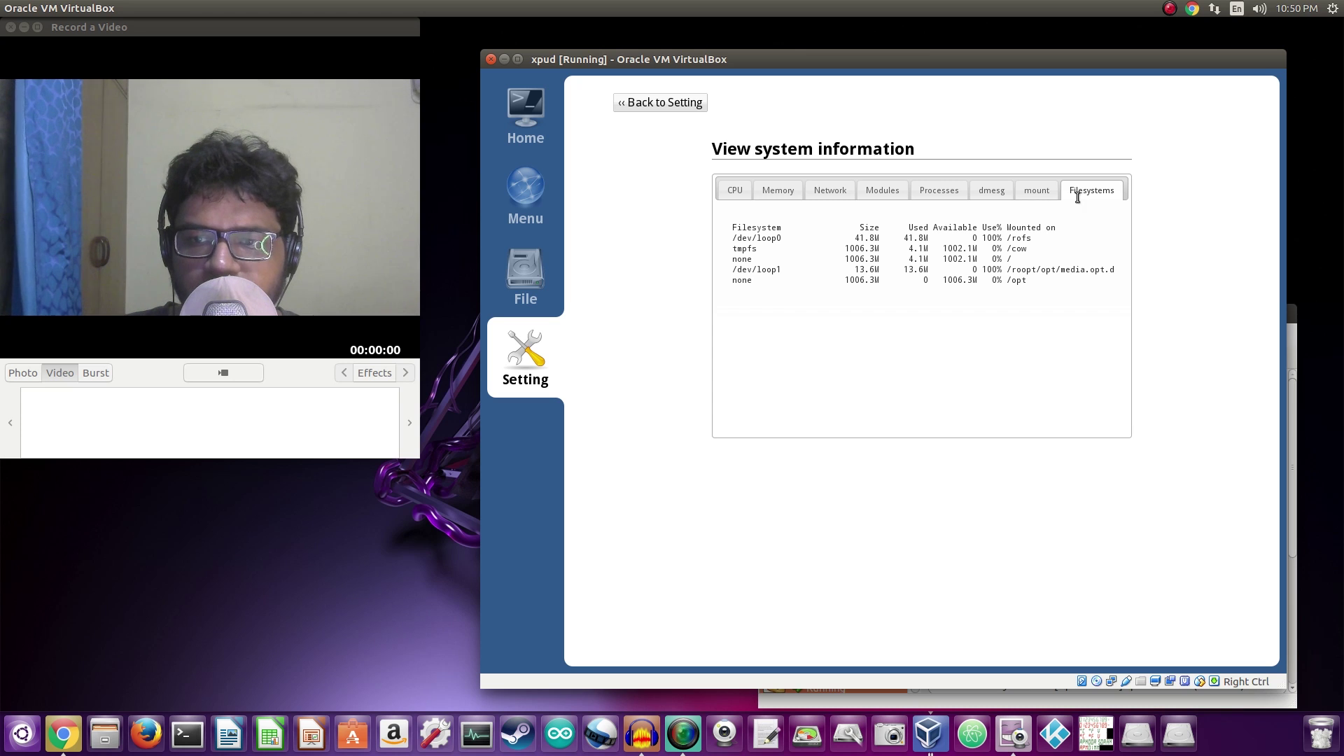
{"action": "left_click", "coordinate": [1033, 192]}
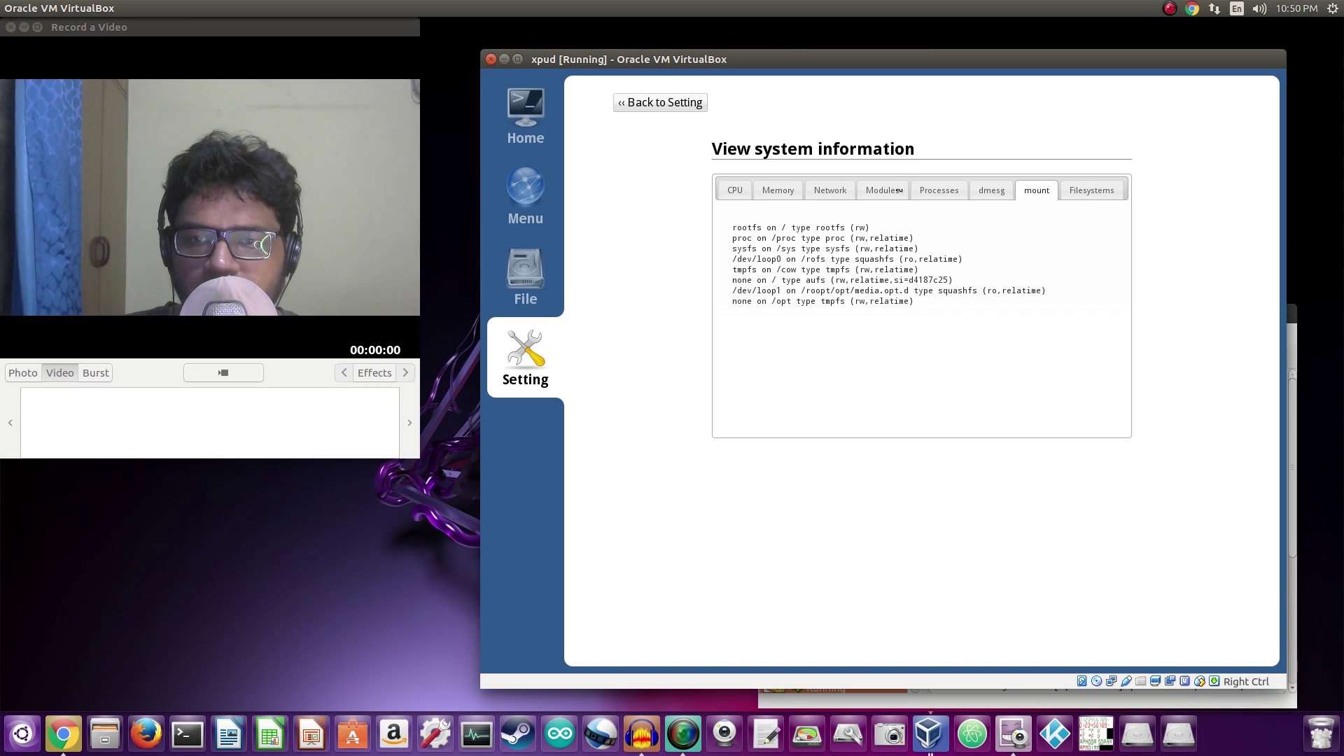
{"action": "left_click", "coordinate": [787, 193]}
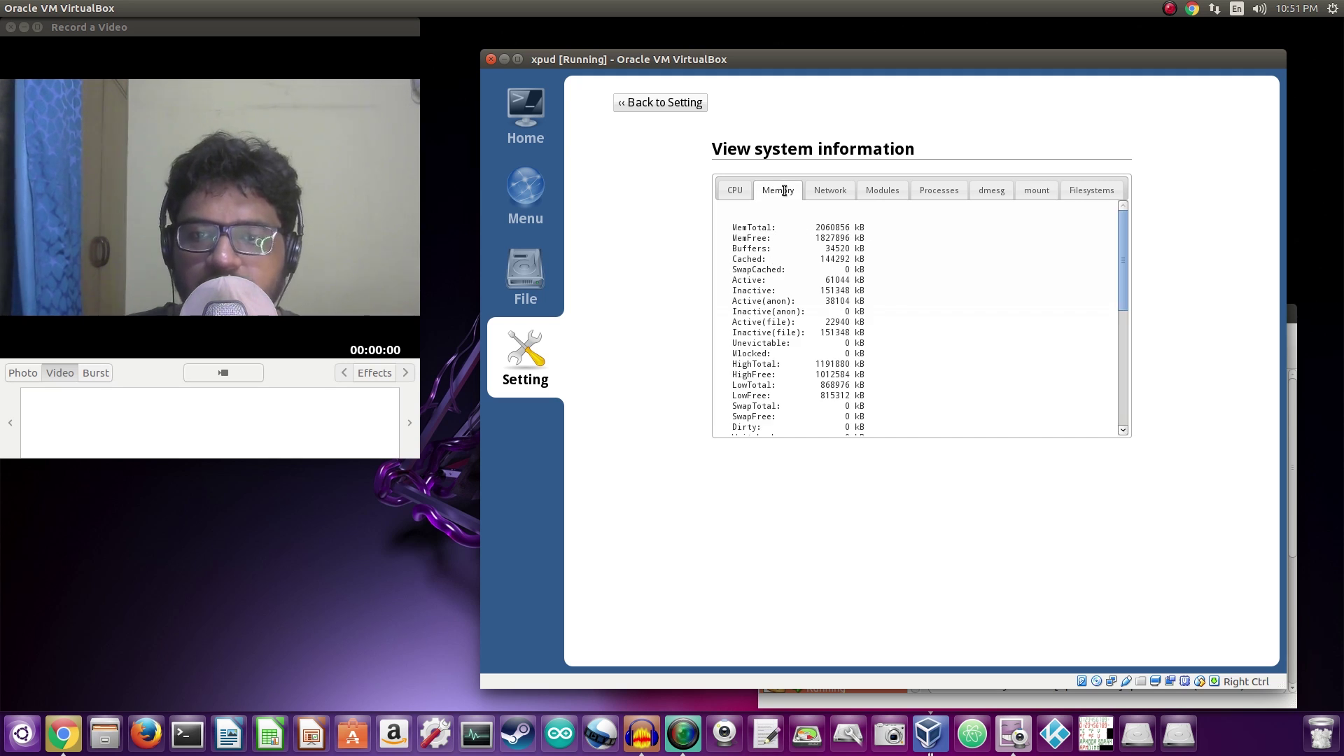
{"action": "scroll", "coordinate": [888, 285], "scroll_direction": "down", "scroll_amount": 5}
{"action": "left_click", "coordinate": [673, 104]}
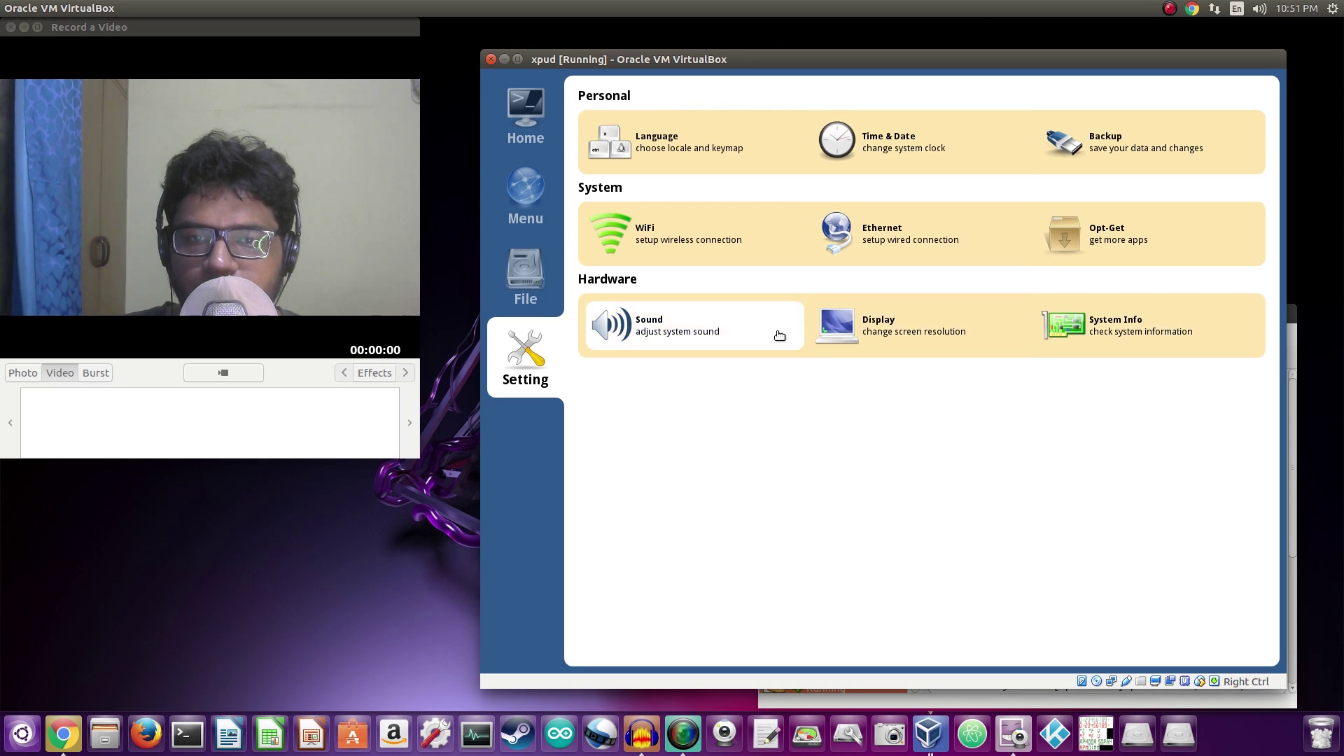
Visit the WiFi settings, return to Setting, and open the Opt-Get tile under System
{"action": "left_click", "coordinate": [658, 223]}
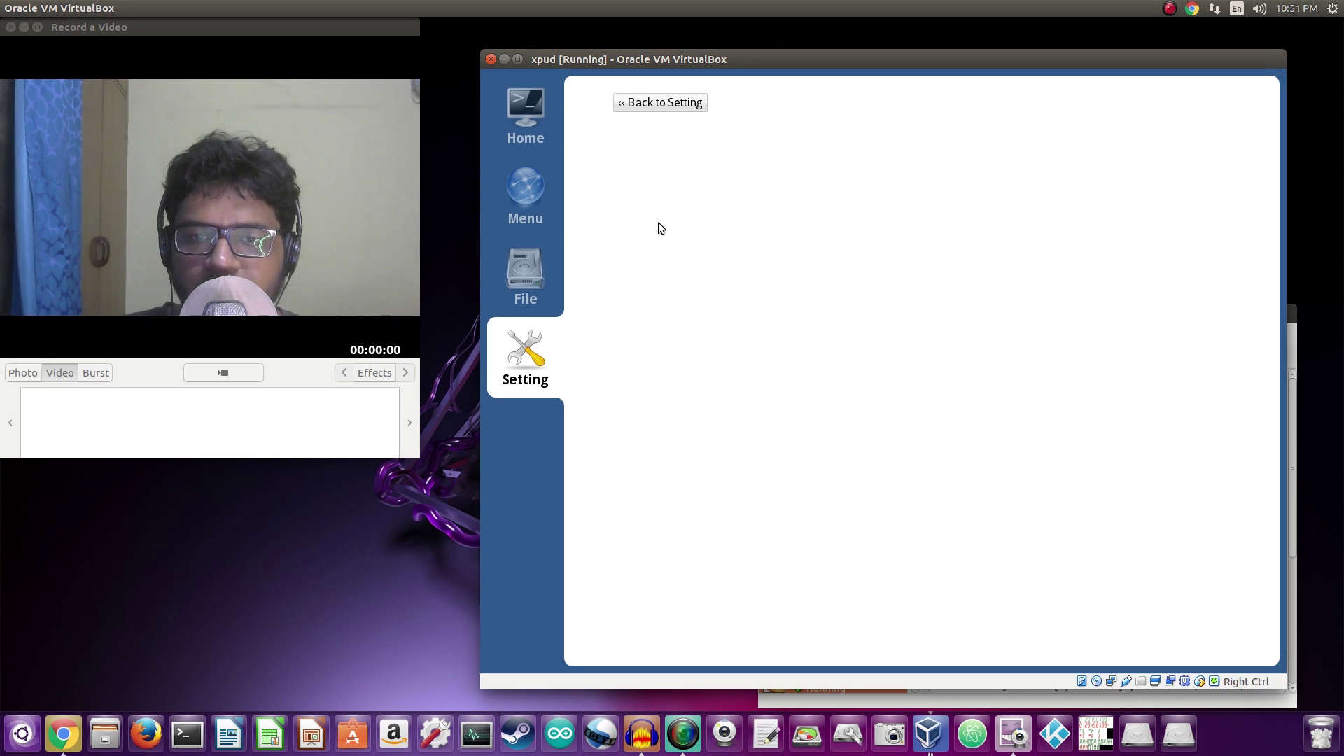
{"action": "left_click", "coordinate": [691, 107]}
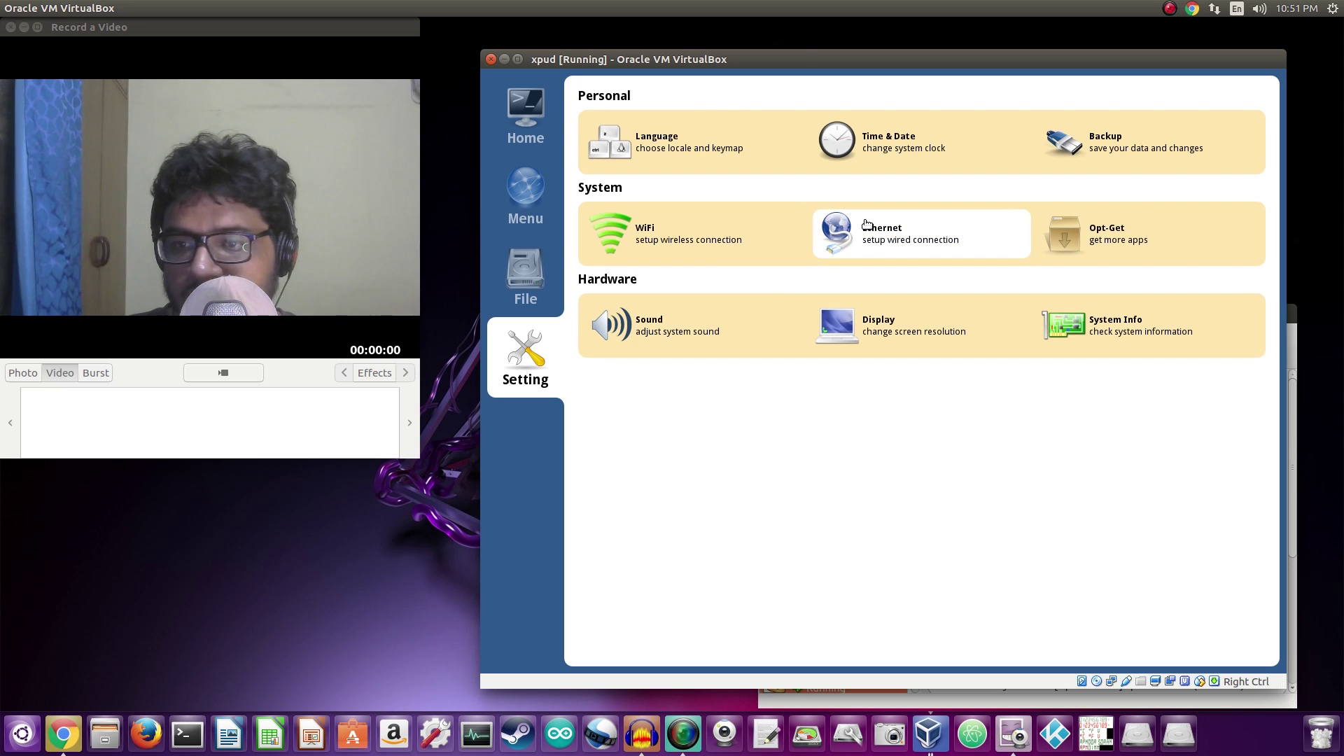
{"action": "left_click", "coordinate": [1126, 245]}
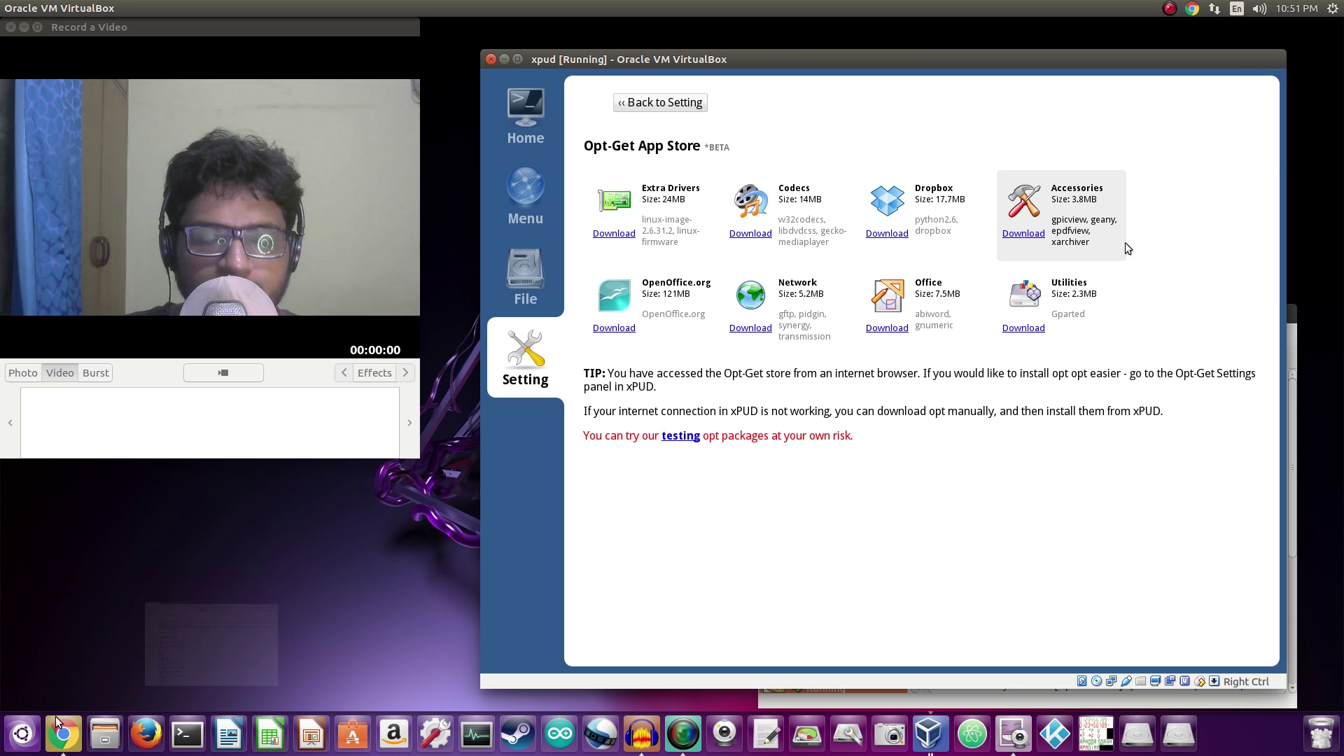
Search Google for 'opt-get' and open the 'Opt-Get | PUD GNU/Linux' result in a new tab
{"action": "left_click", "coordinate": [63, 733]}
{"action": "left_click", "coordinate": [306, 51]}
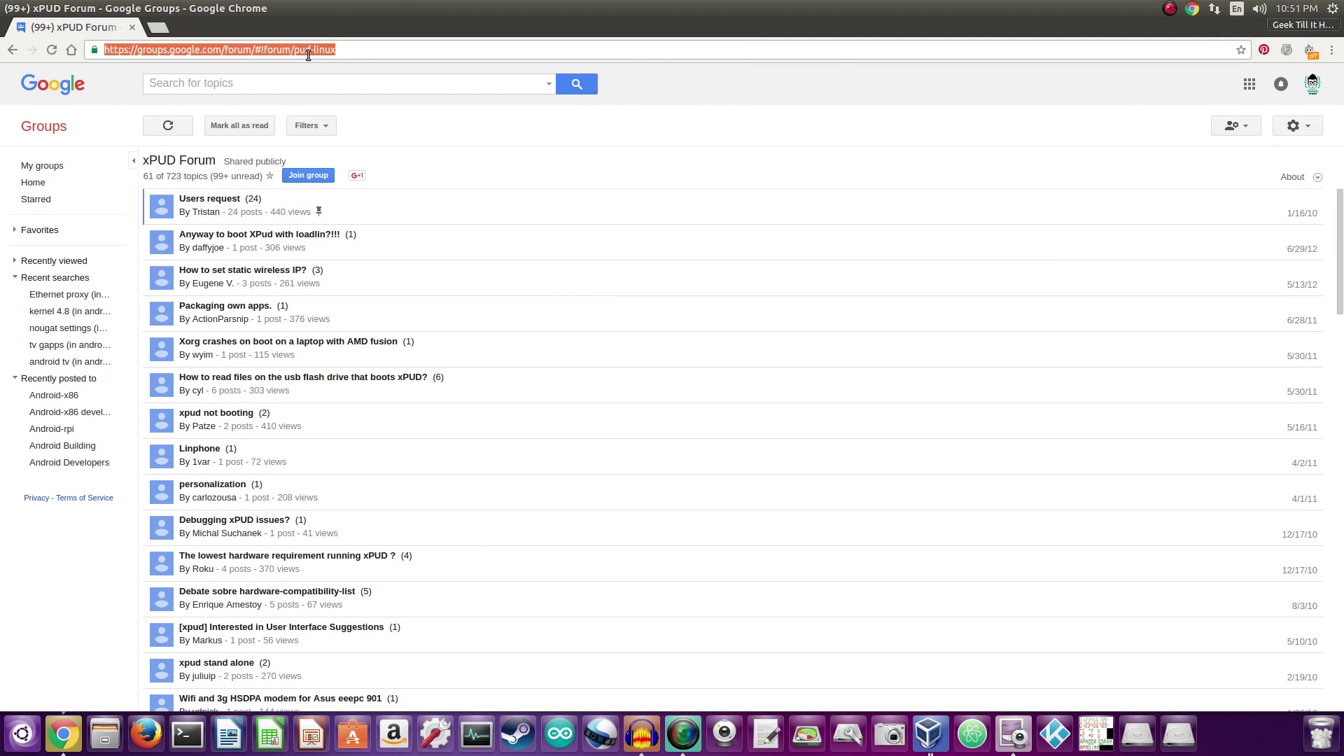
{"action": "type", "text": "opt-get"}
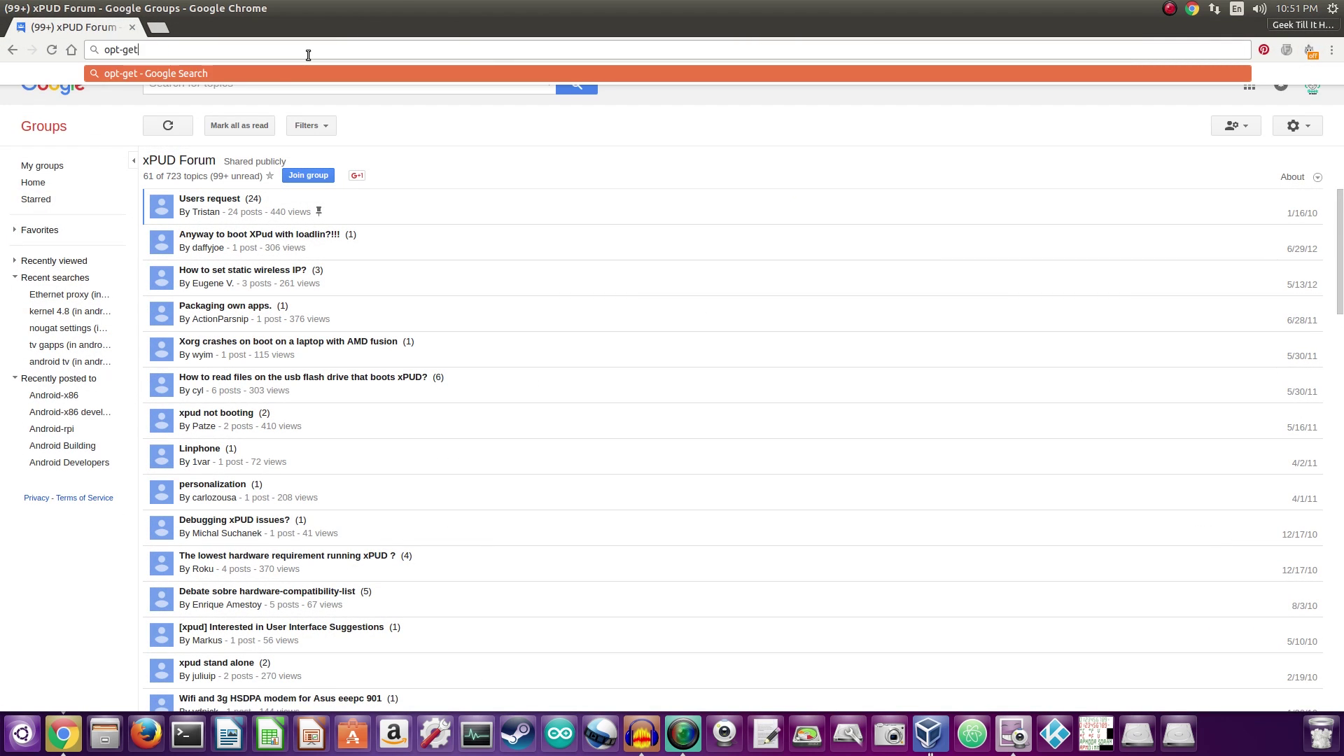
{"action": "key", "text": "Return"}
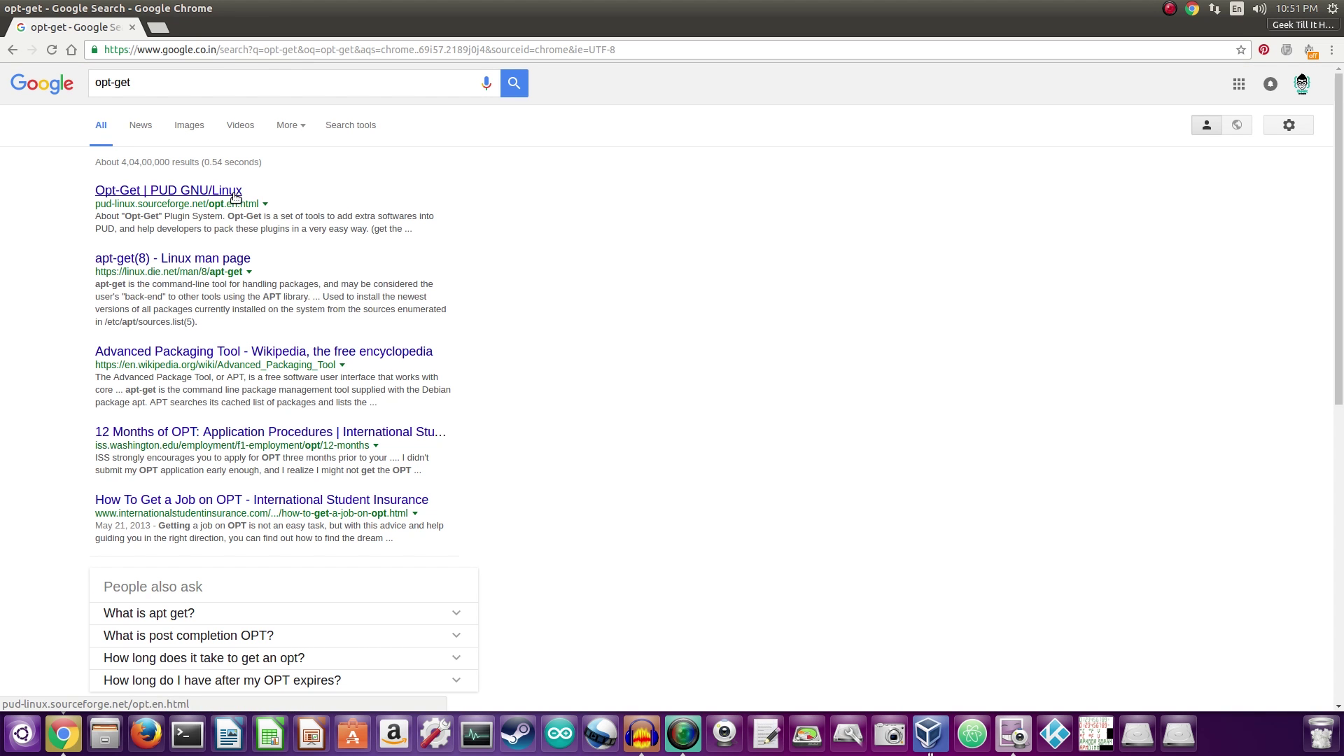
{"action": "right_click", "coordinate": [235, 198]}
{"action": "left_click", "coordinate": [243, 204]}
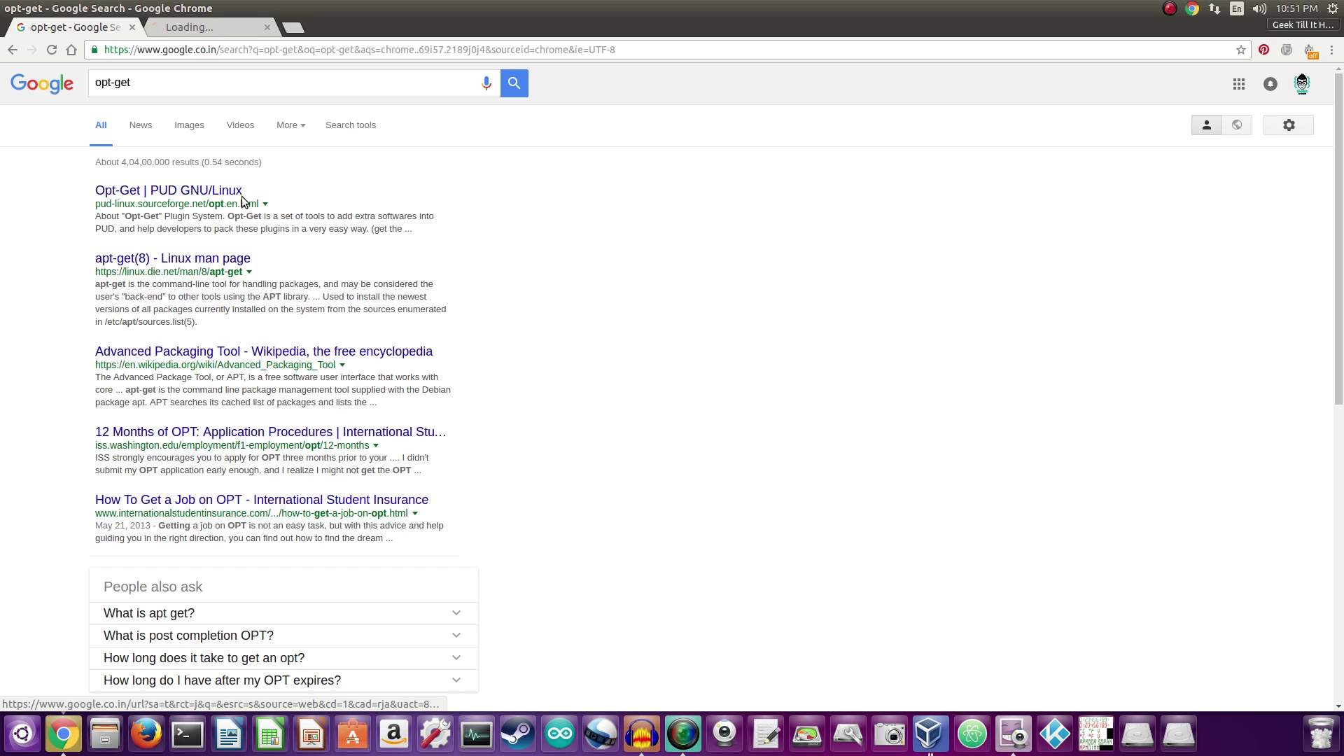
Switch to the Opt-Get page tab and scroll through its plugin list
{"action": "left_click", "coordinate": [196, 28]}
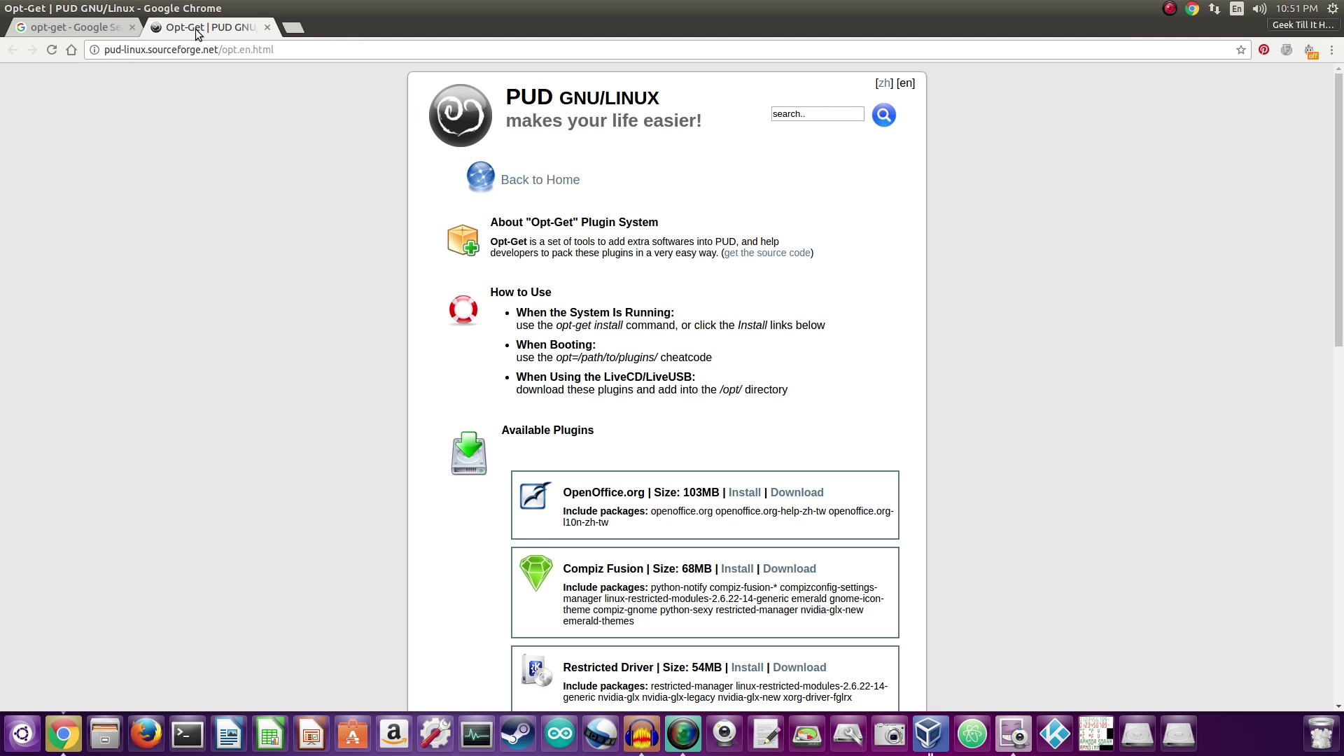
{"action": "scroll", "coordinate": [694, 382], "scroll_direction": "down", "scroll_amount": 10}
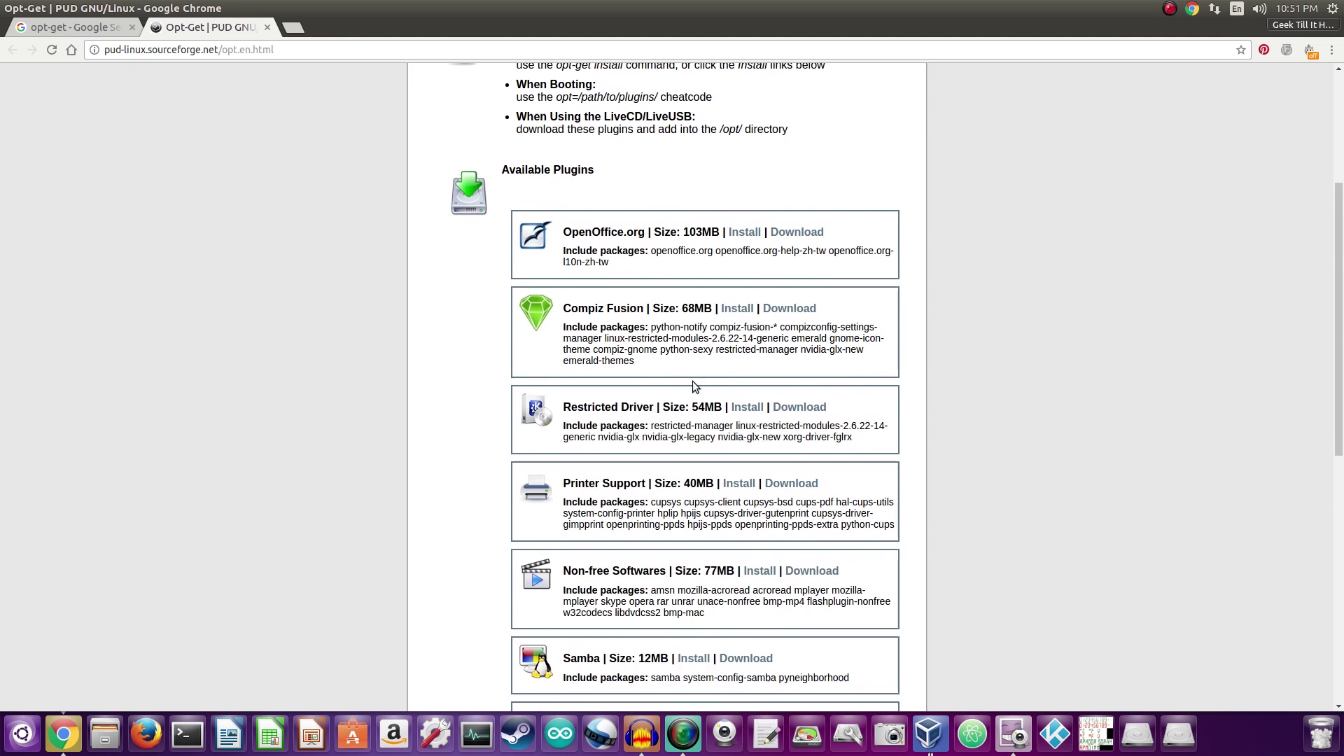
{"action": "scroll", "coordinate": [707, 384], "scroll_direction": "up", "scroll_amount": 13}
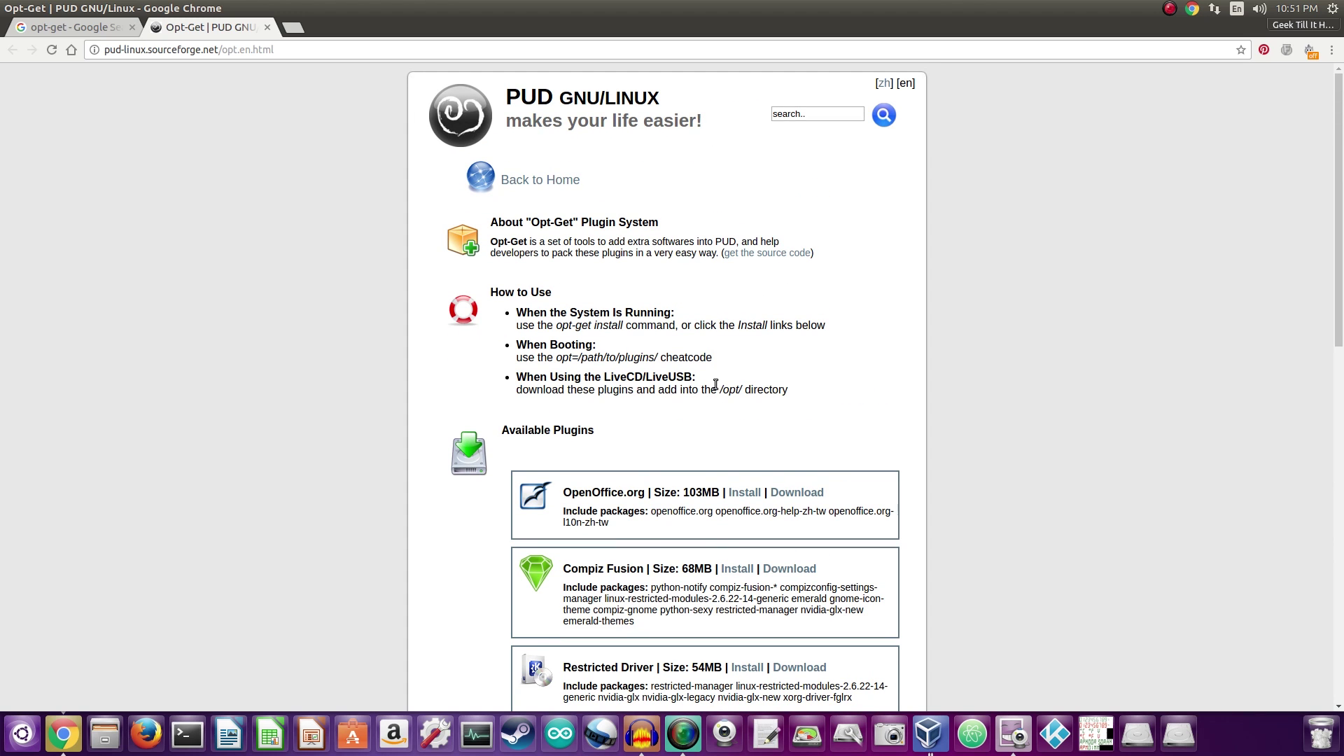
Read the PUD GNU/Linux About page, close that tab and minimise Chrome
{"action": "left_click", "coordinate": [523, 100]}
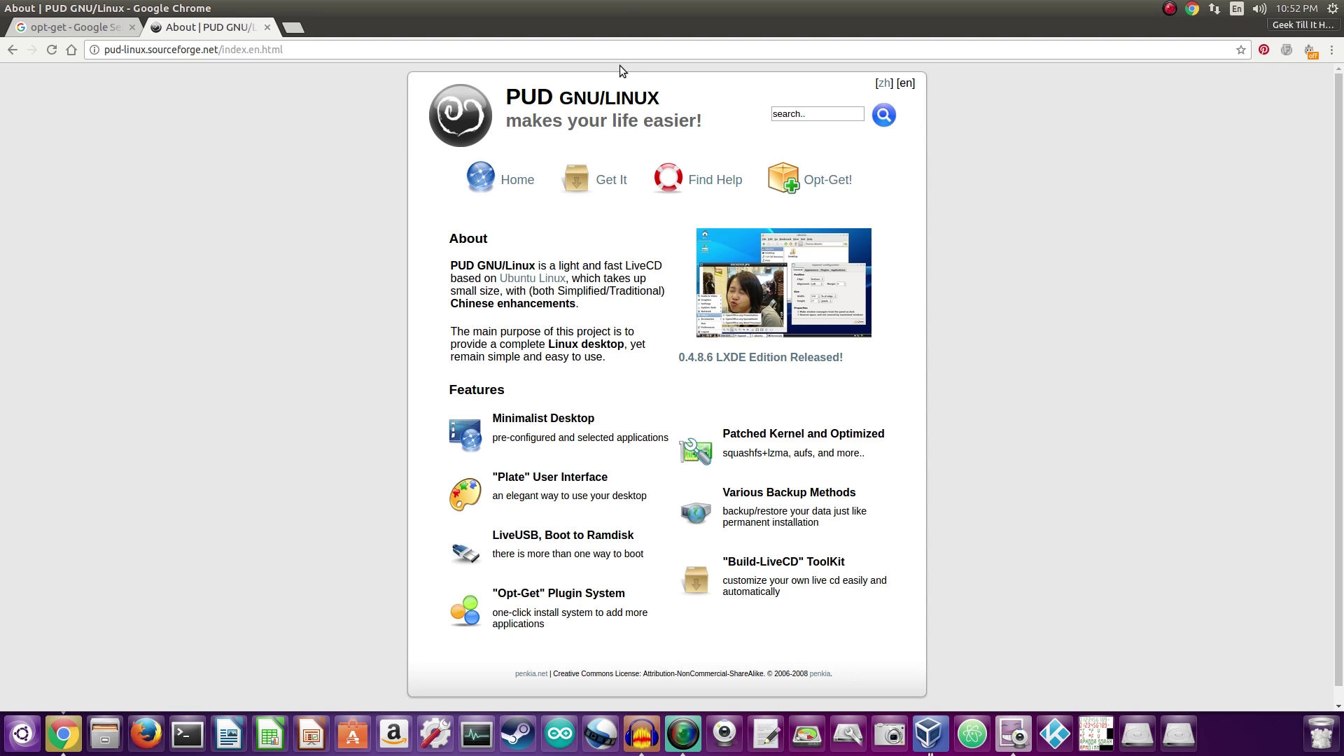
{"action": "scroll", "coordinate": [929, 330], "scroll_direction": "down", "scroll_amount": 1}
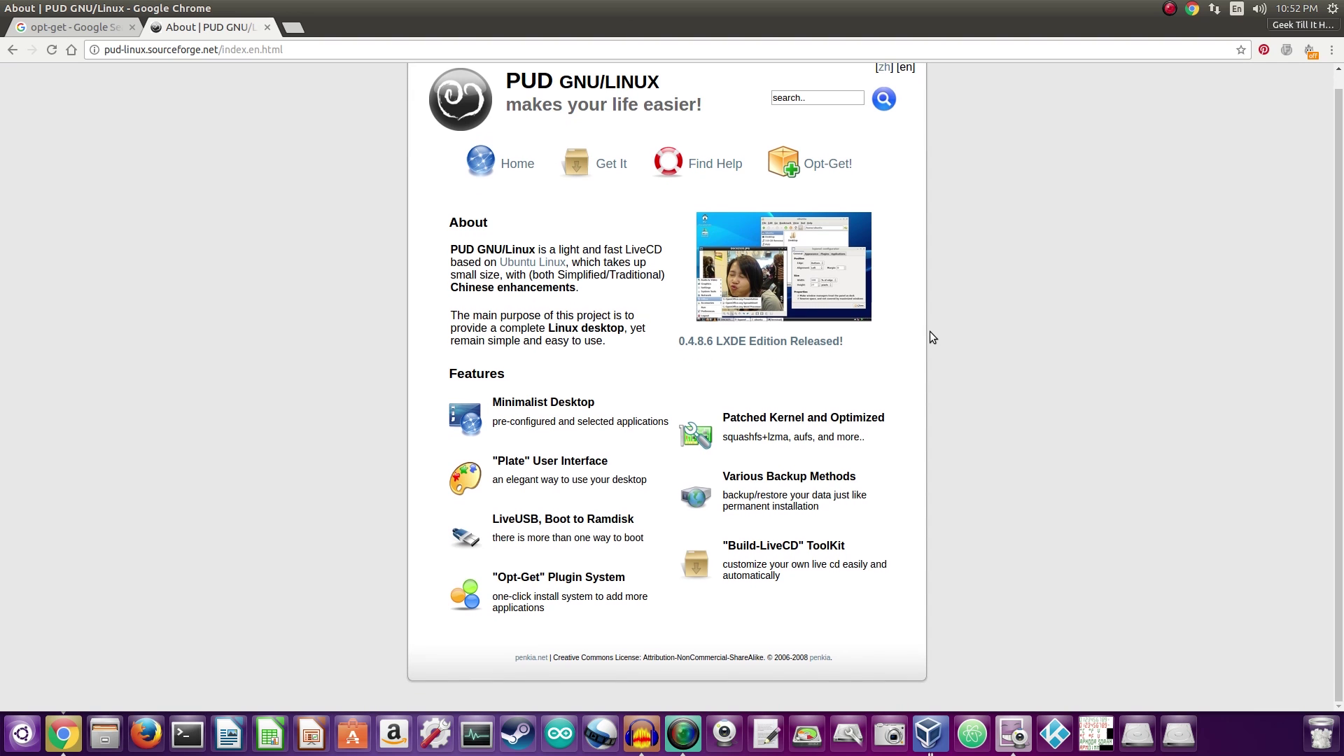
{"action": "scroll", "coordinate": [930, 332], "scroll_direction": "up", "scroll_amount": 1}
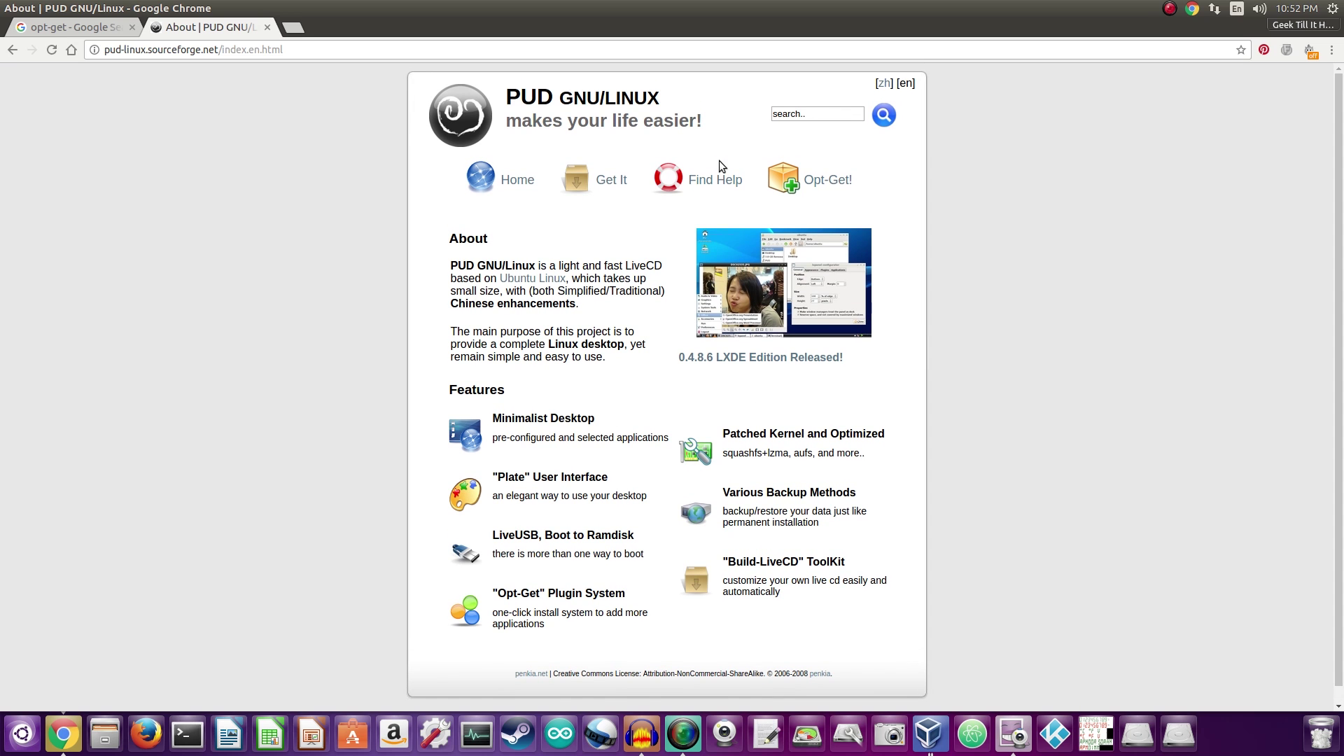
{"action": "left_click", "coordinate": [267, 28]}
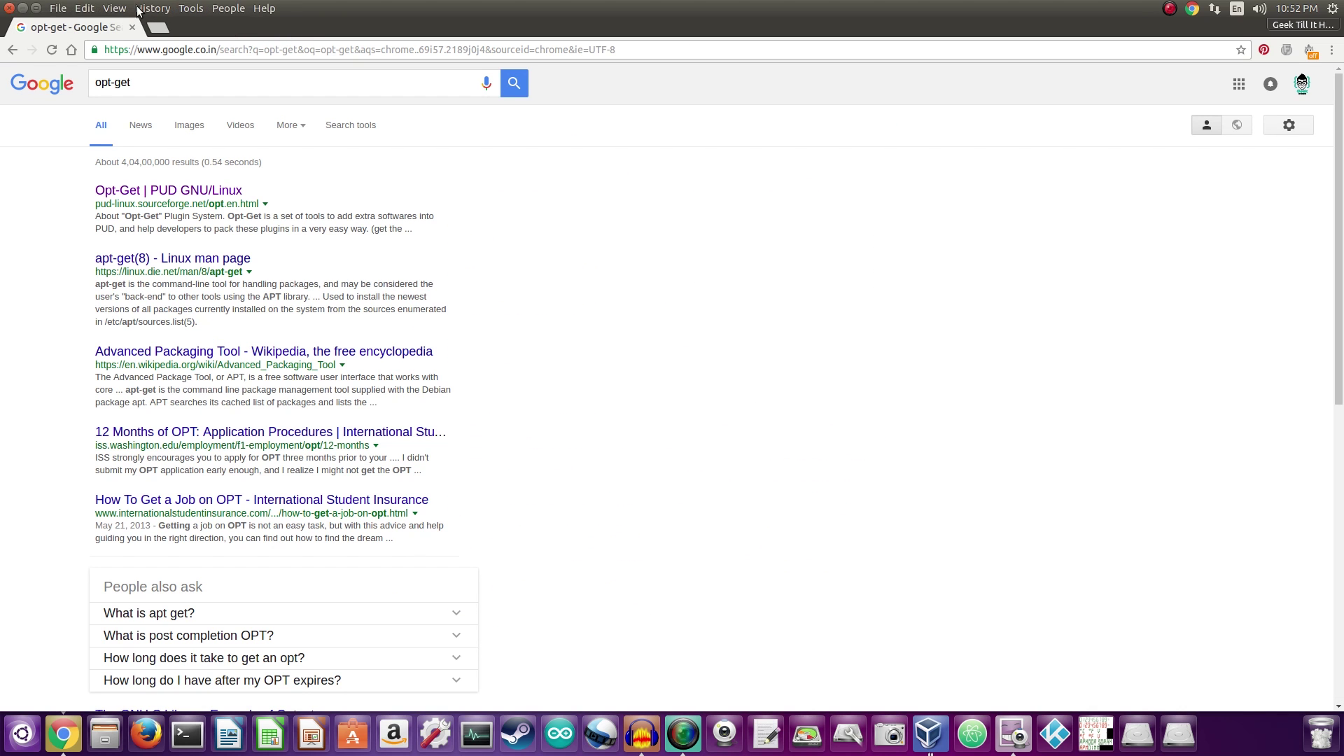
{"action": "left_click", "coordinate": [22, 7]}
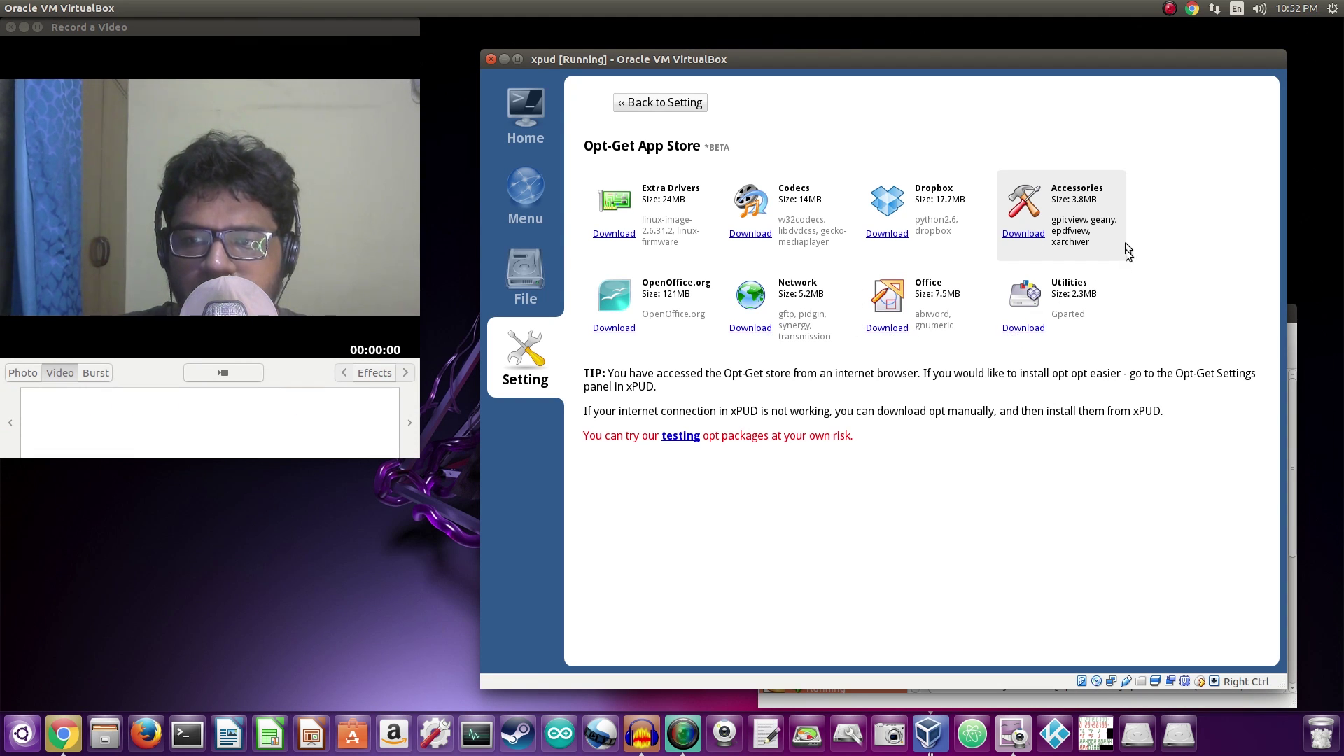
Capture the mouse in the VM and save dropbox.opt via Dropbox's Download button
{"action": "left_click", "coordinate": [1175, 302]}
{"action": "left_click", "coordinate": [920, 485]}
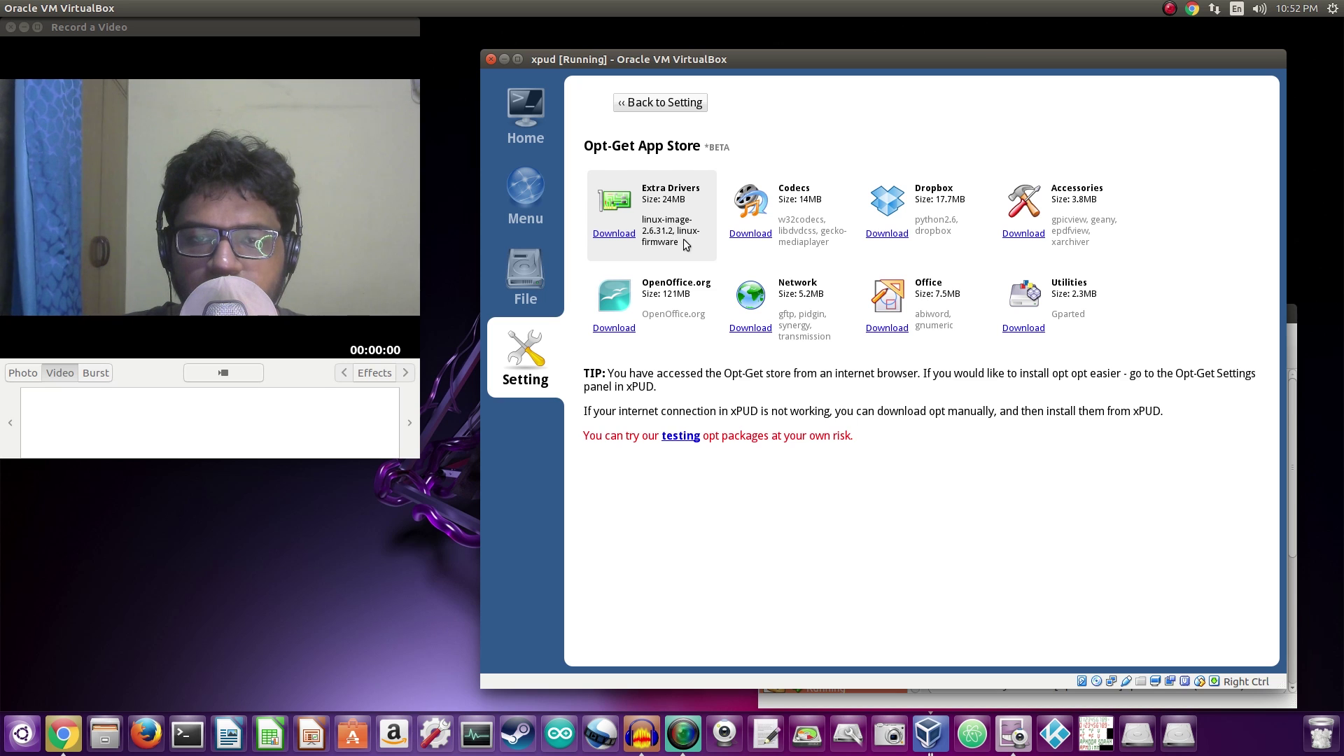
{"action": "left_click", "coordinate": [883, 234]}
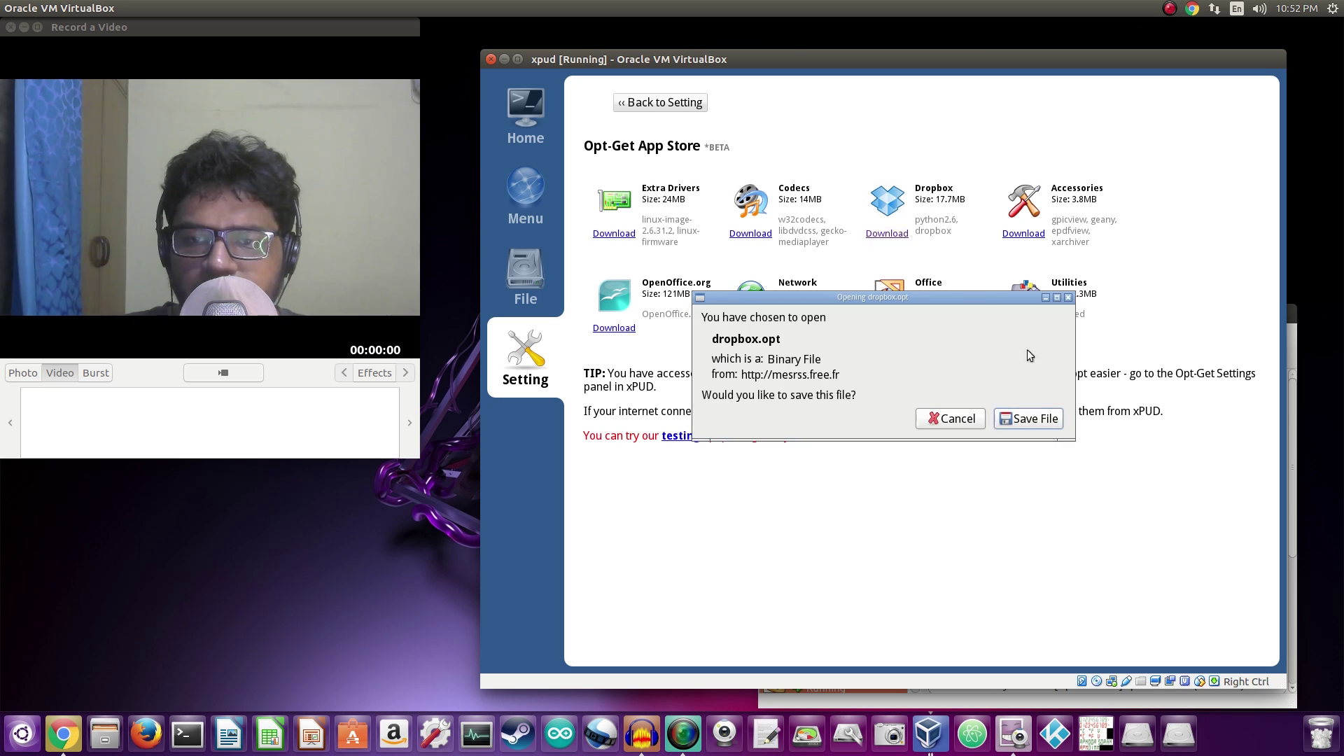
{"action": "left_click", "coordinate": [1032, 419]}
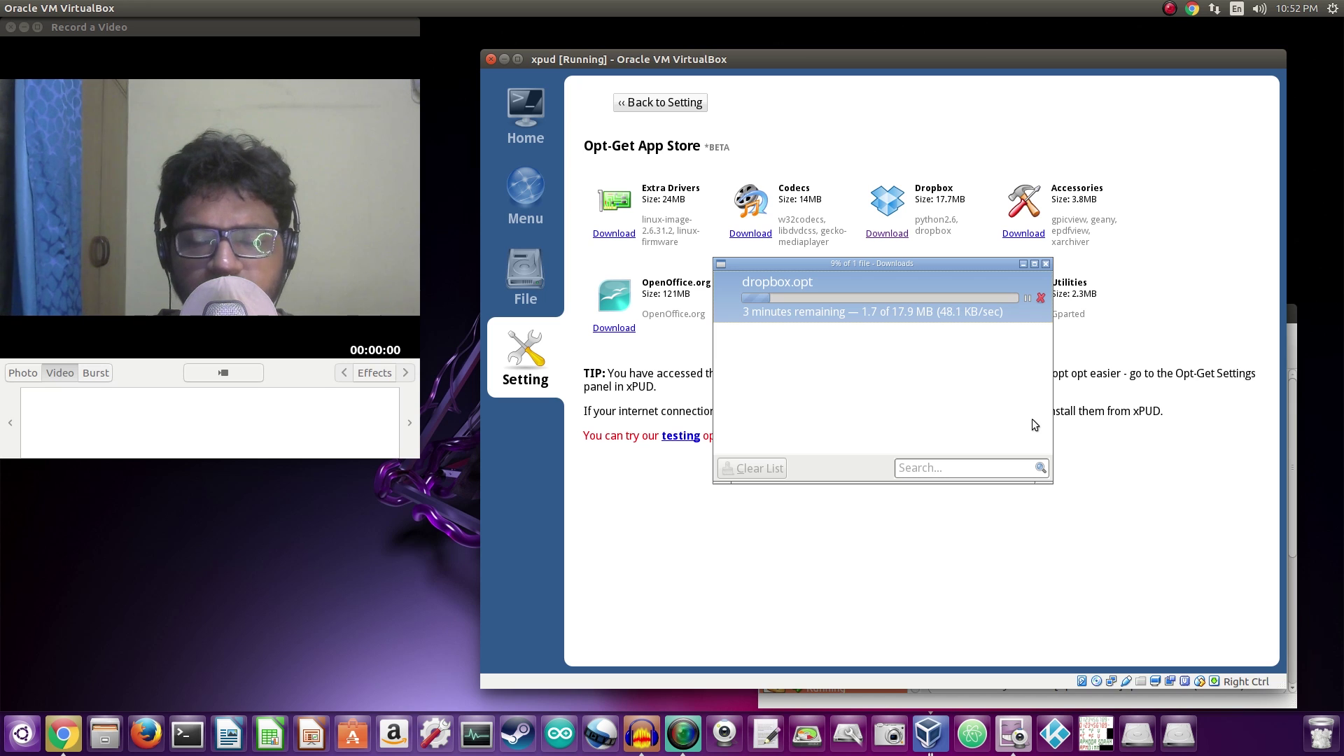
Send the Downloads window back, then view the root File System and the Menu app list
{"action": "key", "text": "BackSpace"}
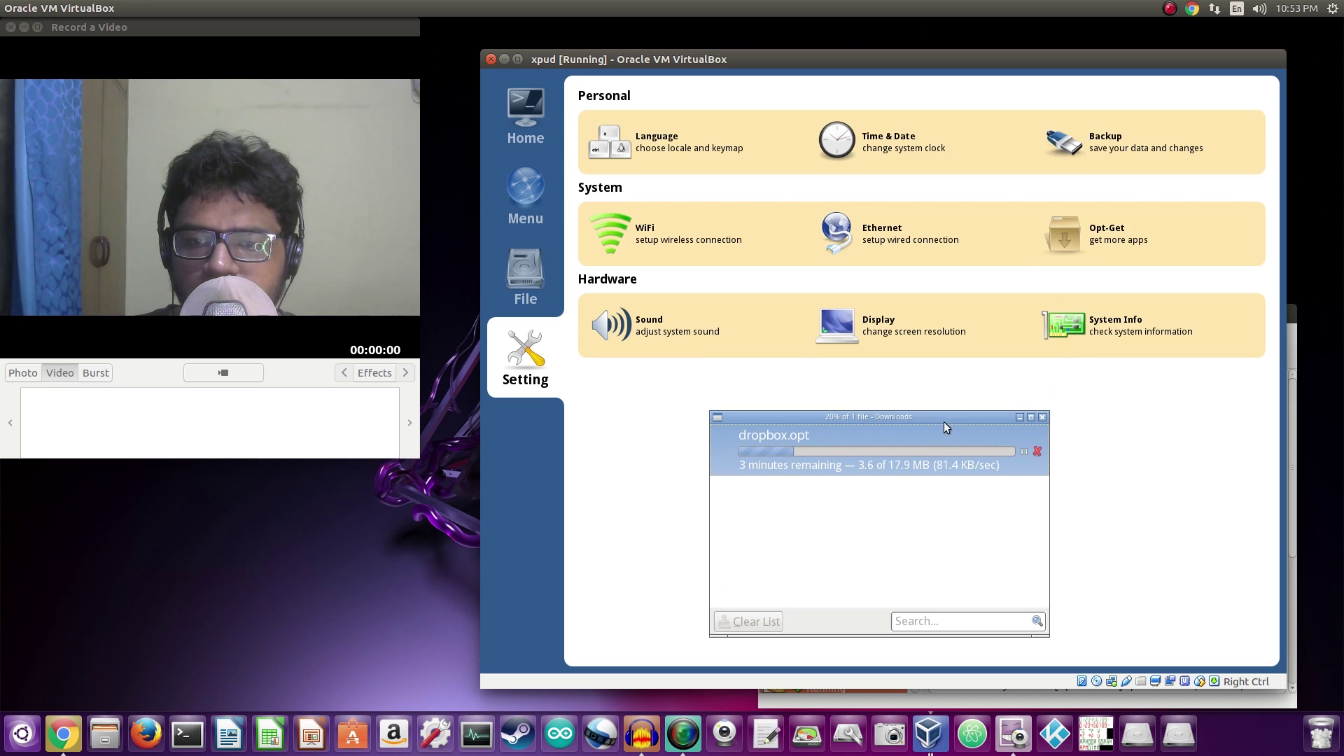
{"action": "left_click", "coordinate": [852, 392]}
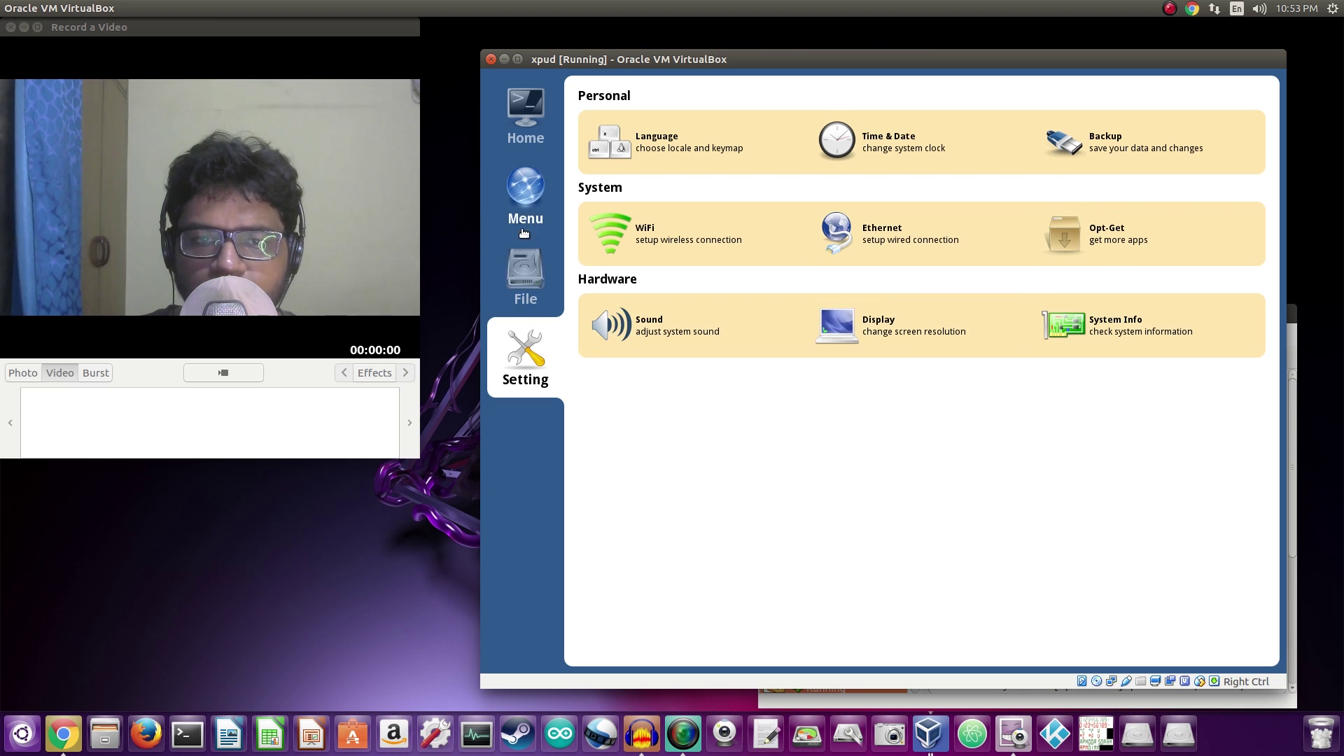
{"action": "left_click", "coordinate": [525, 284]}
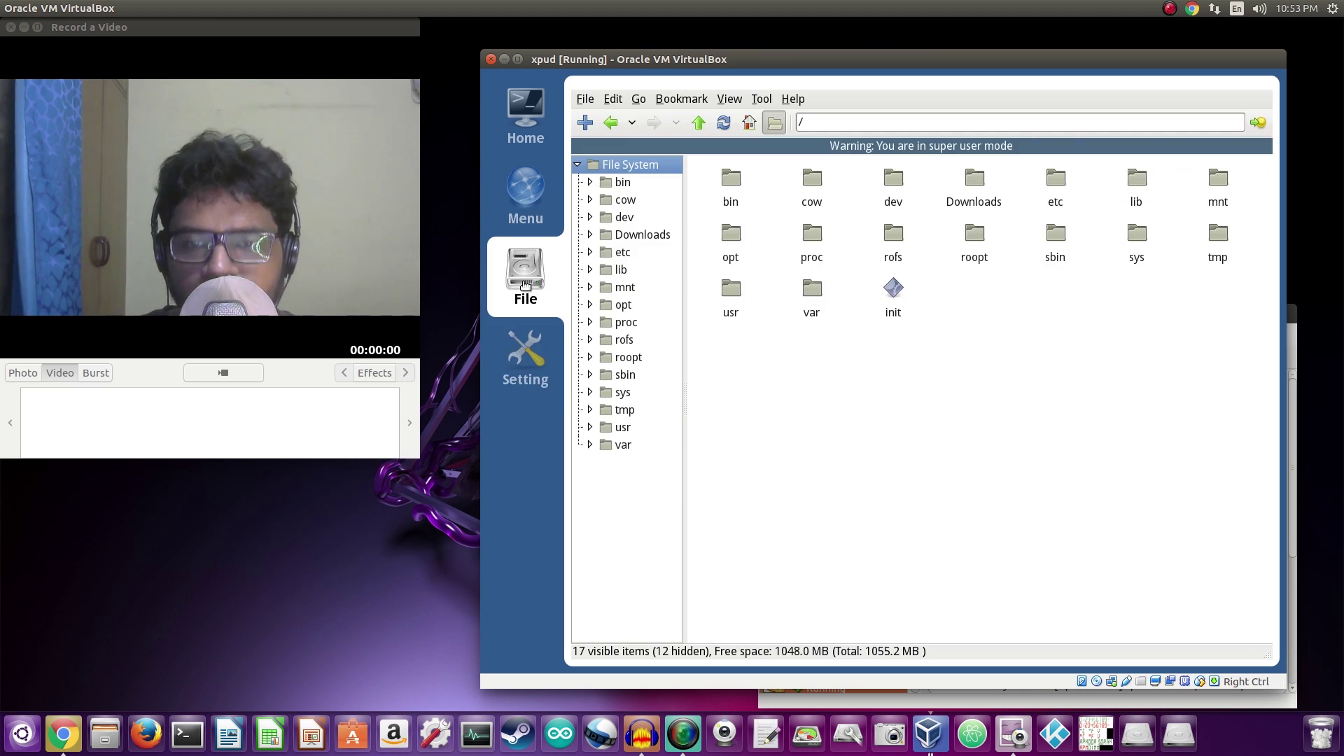
{"action": "left_click", "coordinate": [526, 193]}
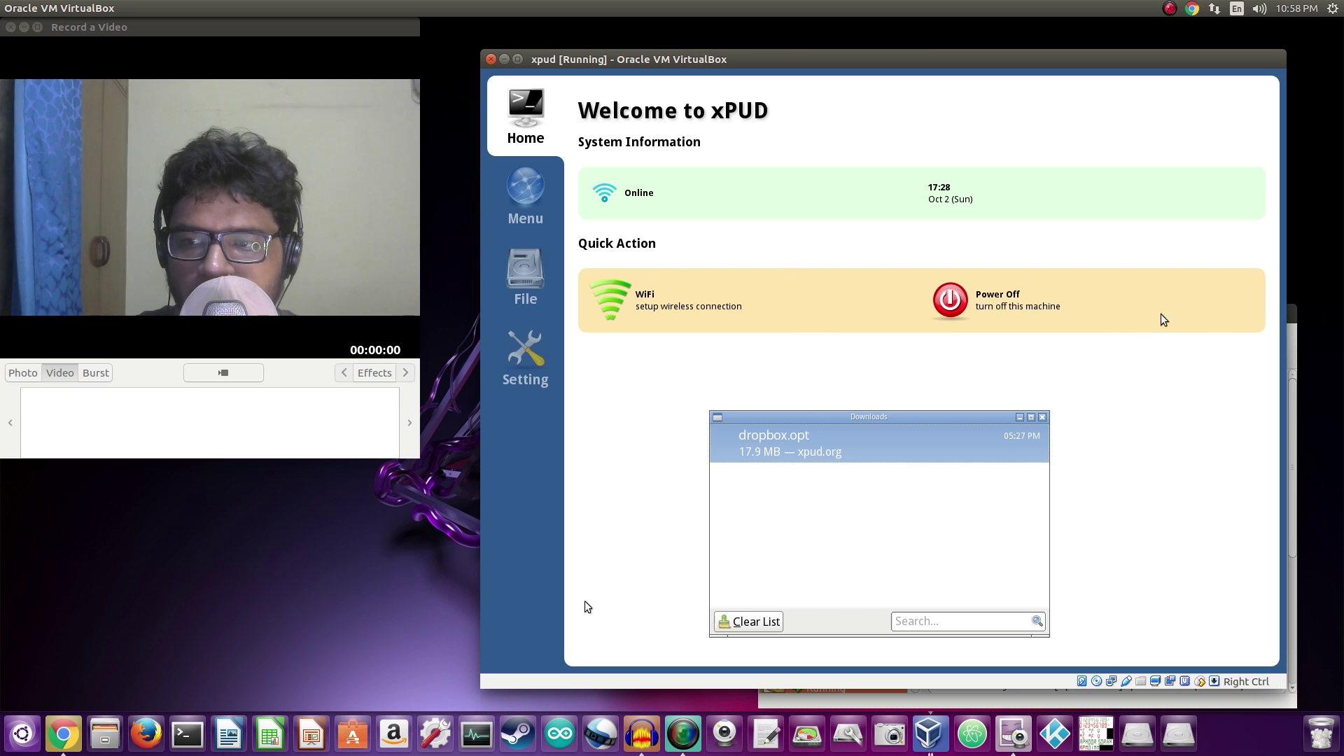
Capture the mouse and try opening dropbox.opt, cancelling the application chooser and open prompt
{"action": "left_click", "coordinate": [972, 360]}
{"action": "left_click", "coordinate": [924, 479]}
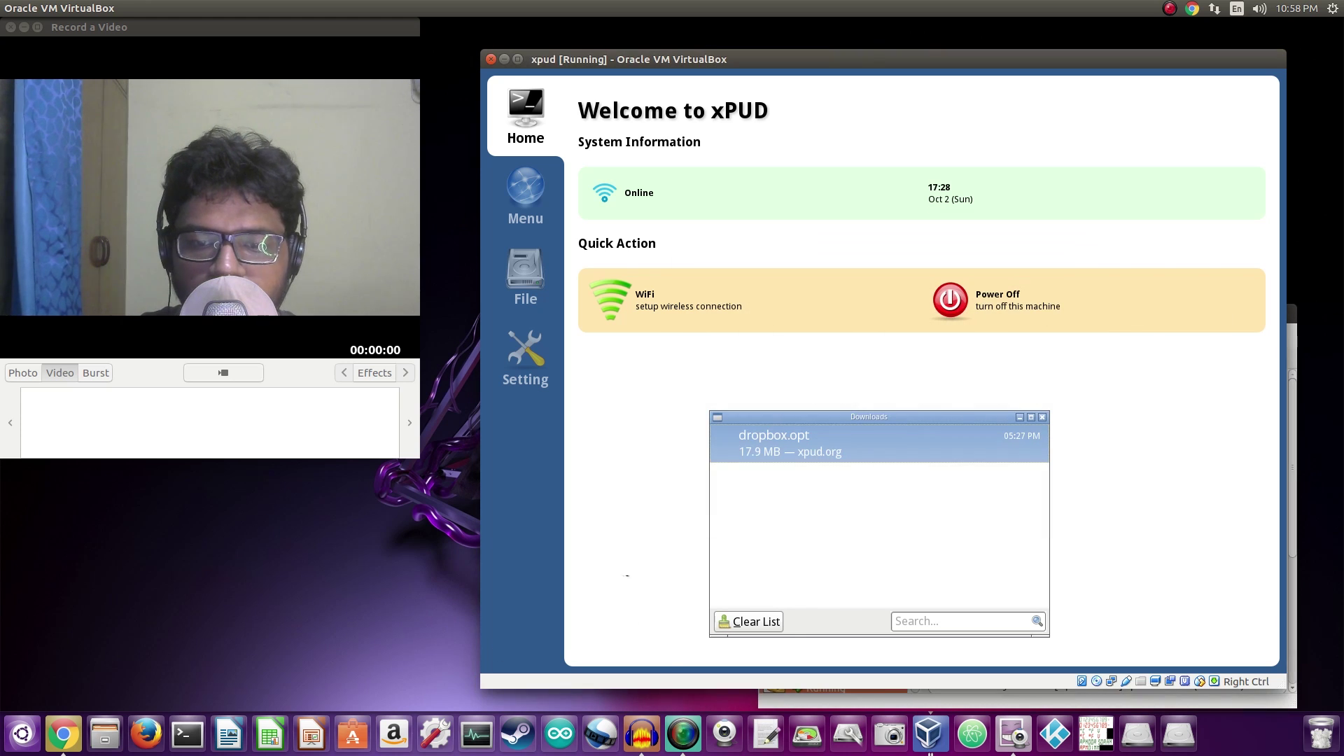
{"action": "double_click", "coordinate": [797, 441]}
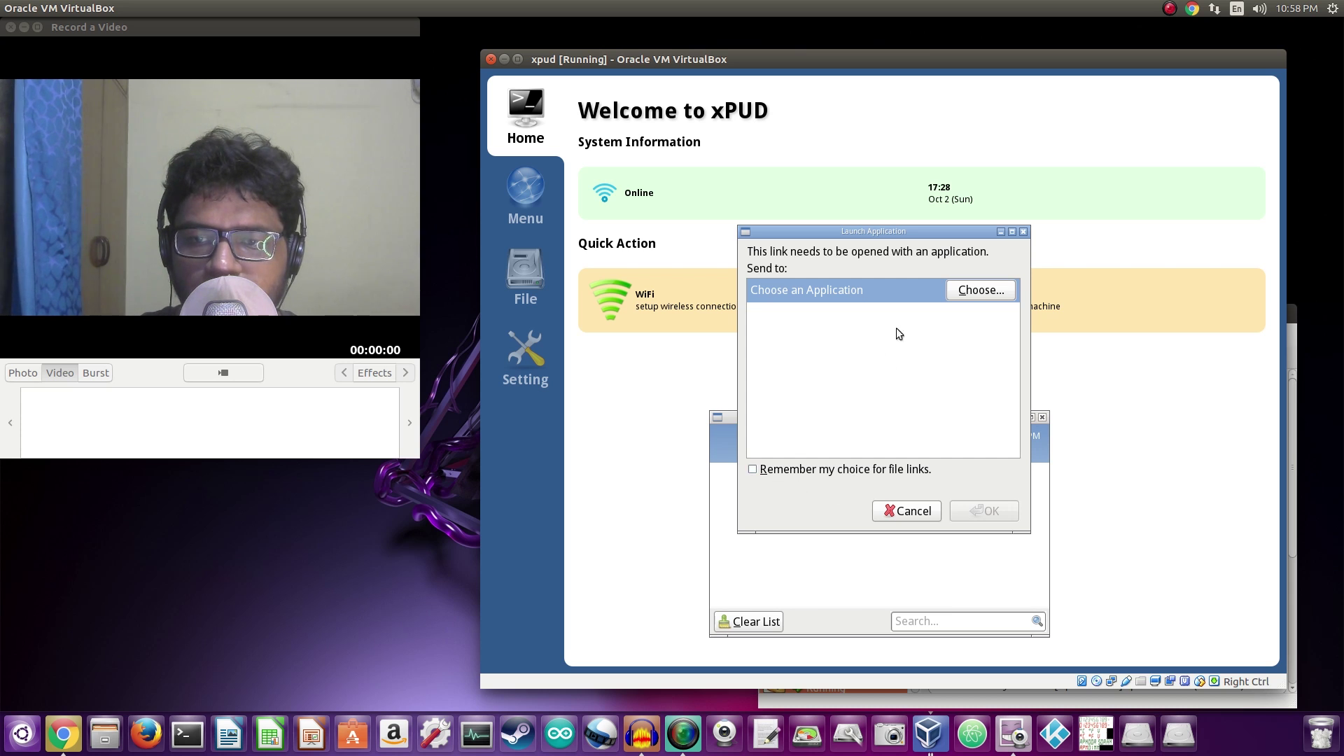
{"action": "left_click", "coordinate": [980, 290]}
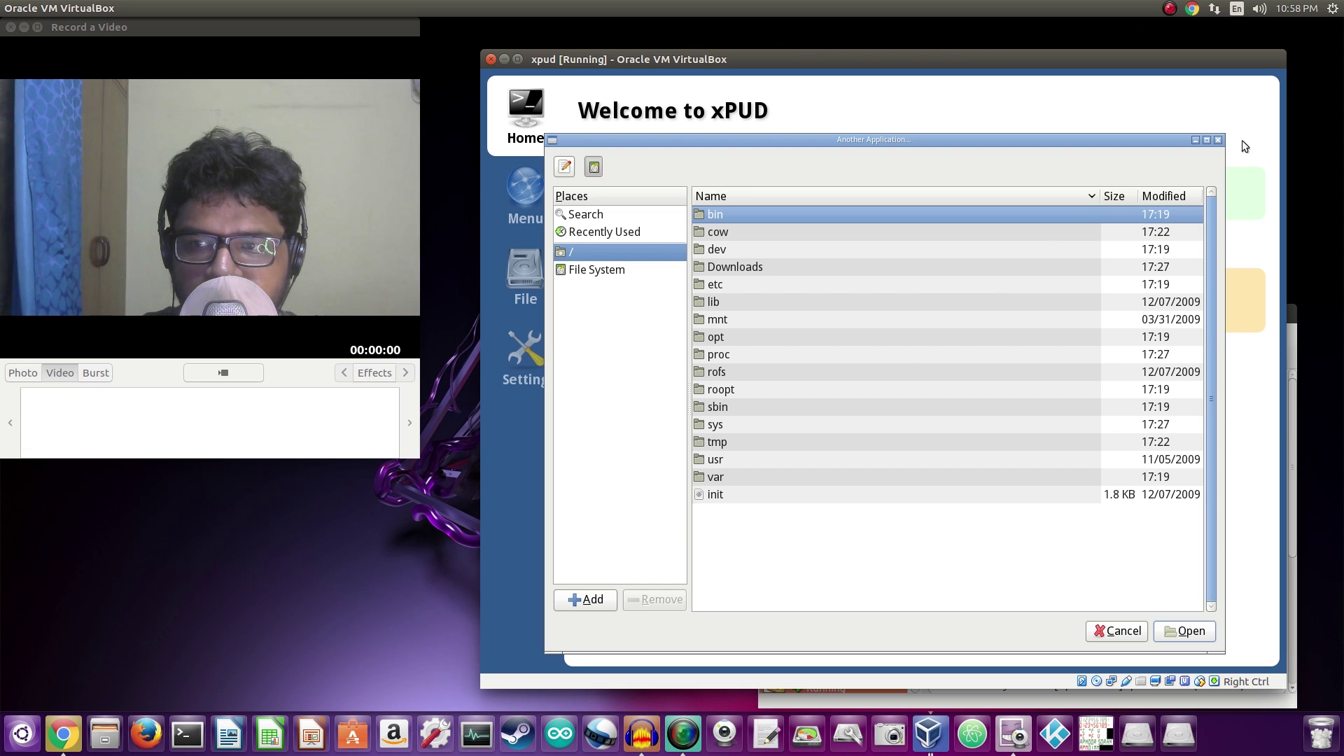
{"action": "left_click", "coordinate": [1118, 631]}
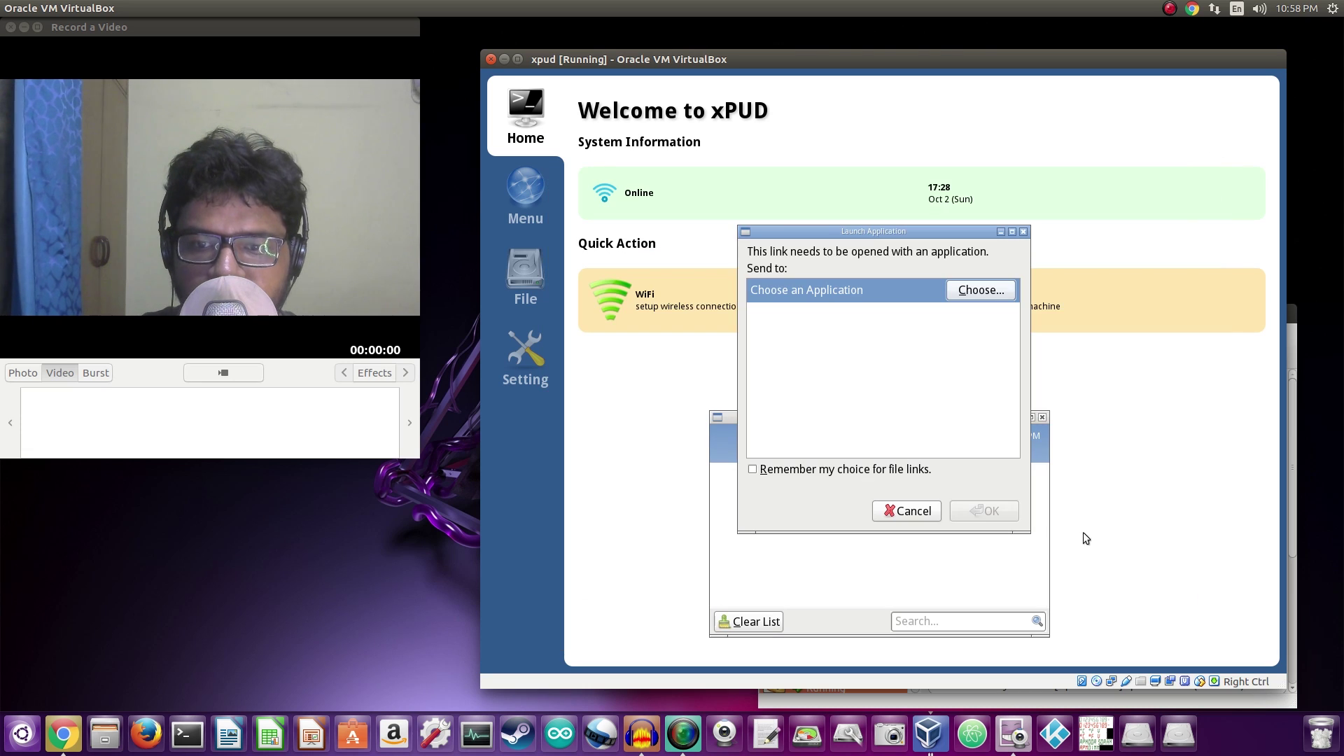
{"action": "left_click", "coordinate": [1023, 232]}
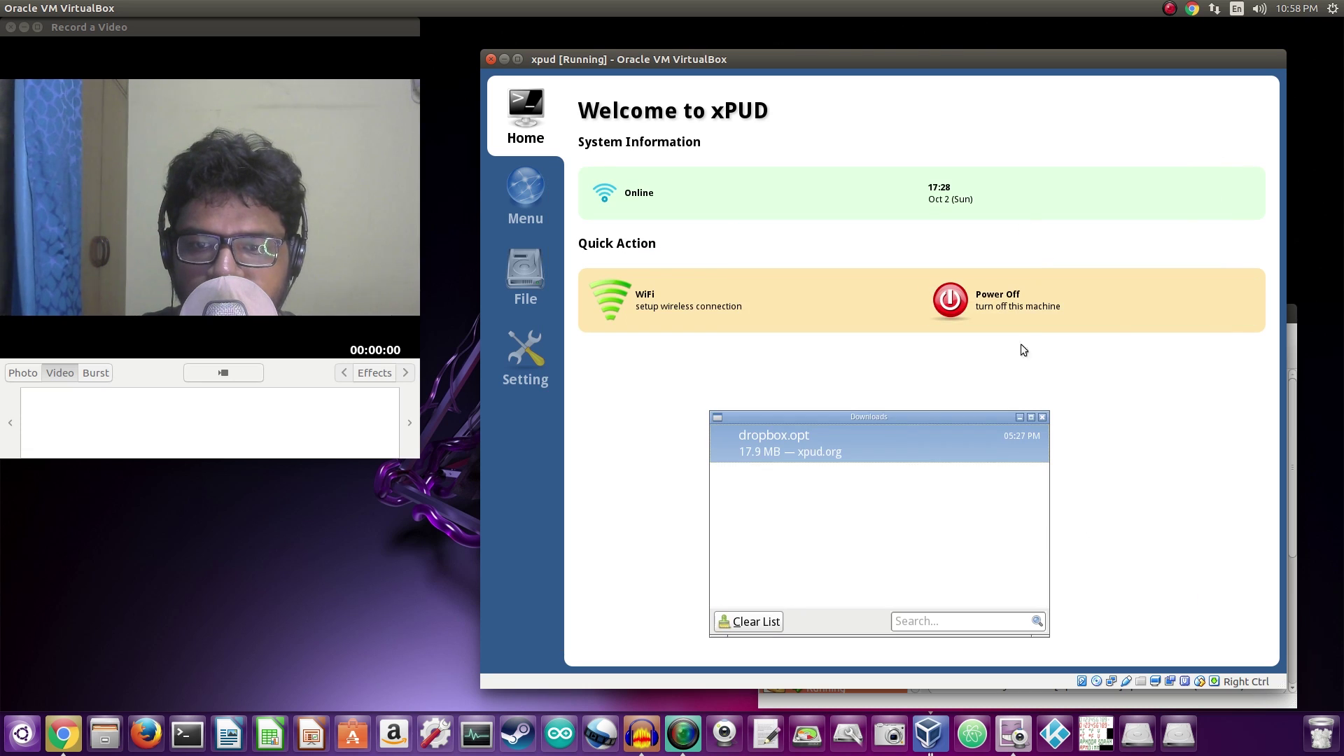
Dismiss the download's options, close the Downloads window, and cycle through Setting, File and Menu tabs
{"action": "right_click", "coordinate": [872, 439]}
{"action": "left_click", "coordinate": [836, 493]}
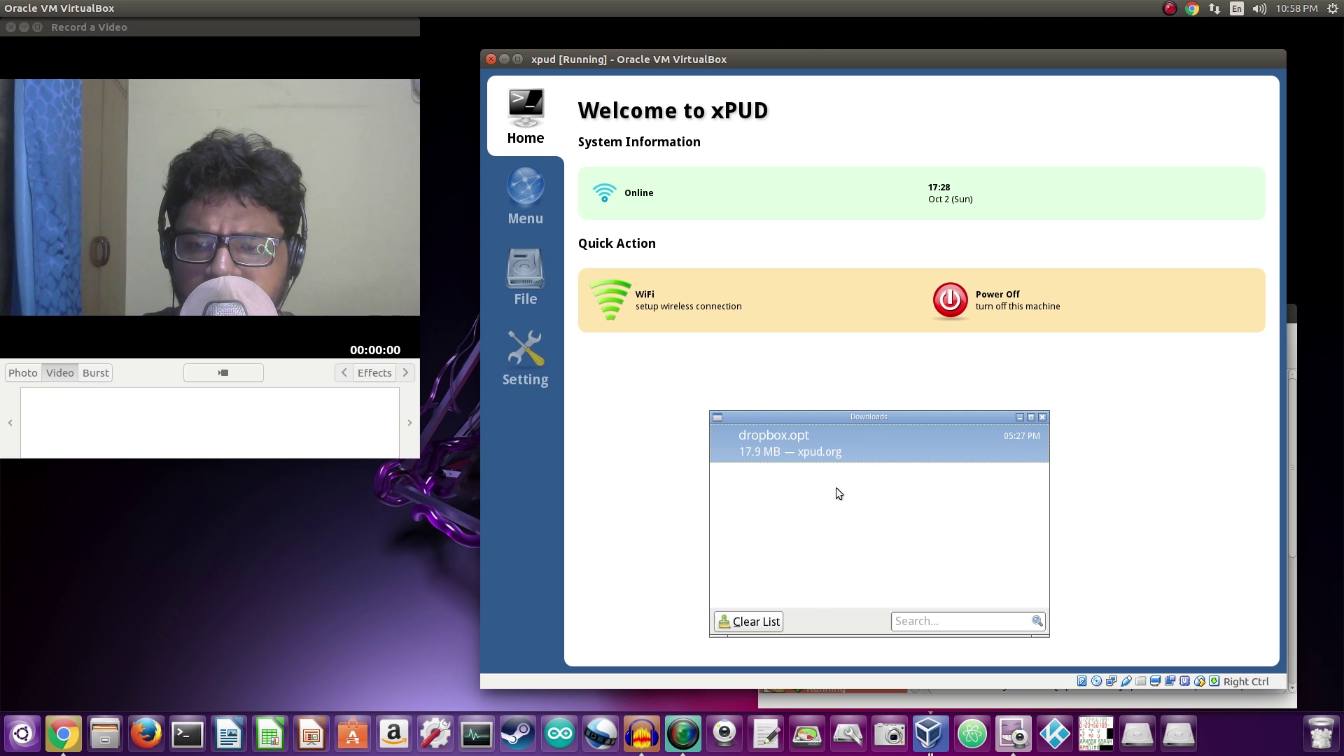
{"action": "left_click", "coordinate": [1043, 418]}
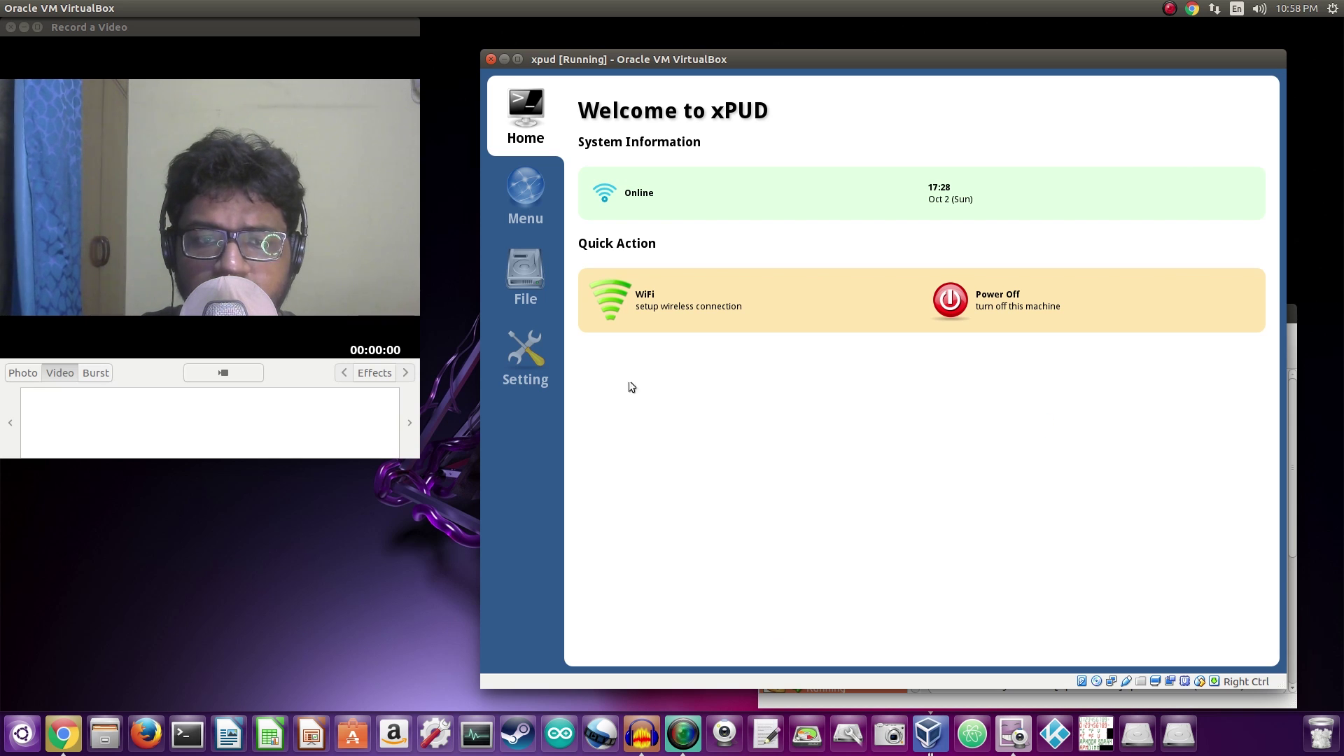
{"action": "left_click", "coordinate": [525, 357]}
{"action": "left_click", "coordinate": [525, 277]}
{"action": "left_click", "coordinate": [519, 216]}
Pass through the Opt-Get page and Menu list back to the Welcome to xPUD Home tab
{"action": "left_click", "coordinate": [525, 357]}
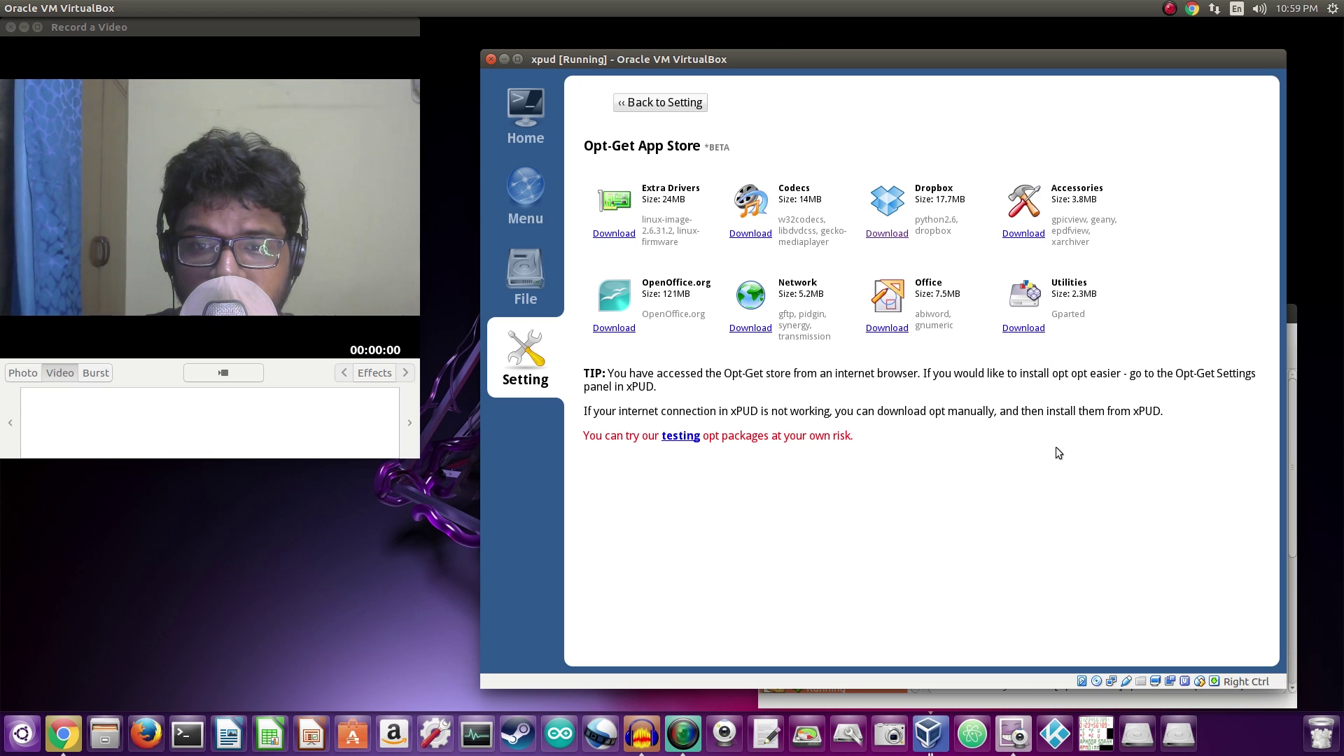
{"action": "left_click", "coordinate": [526, 193]}
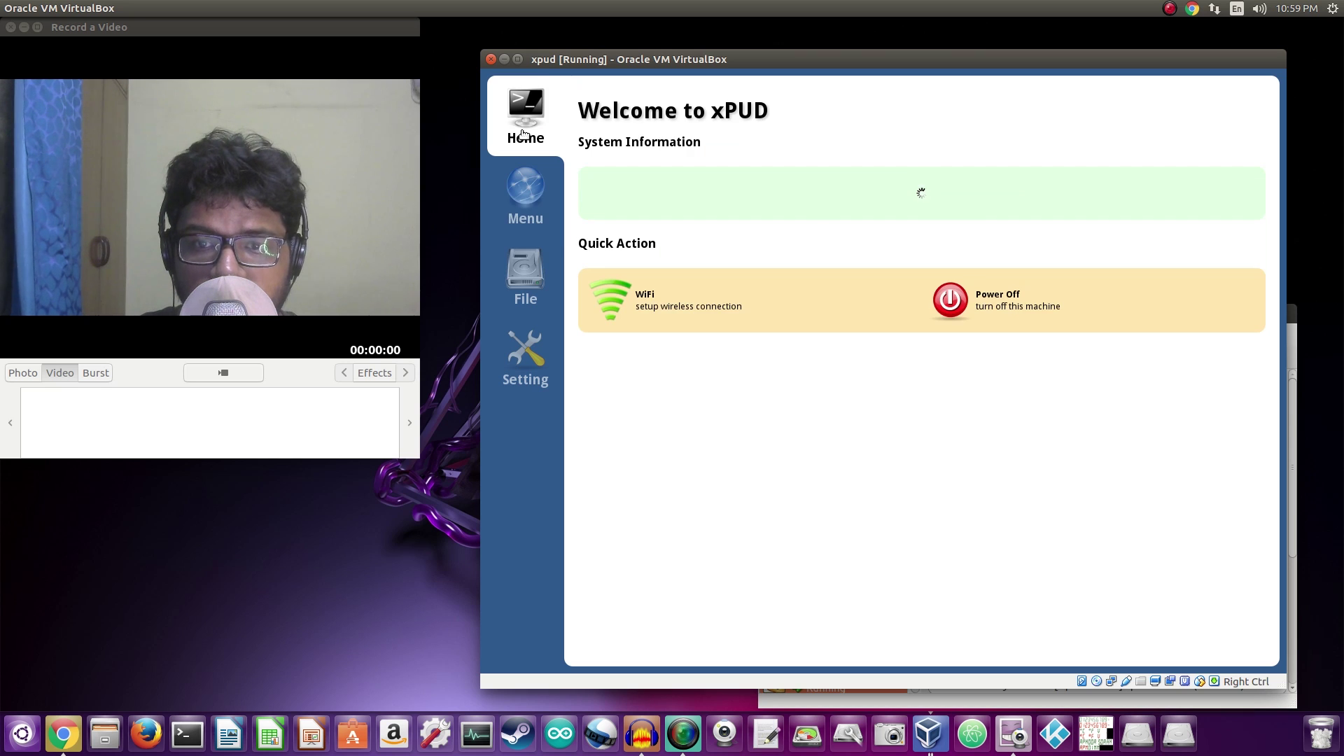
{"action": "left_click", "coordinate": [523, 133]}
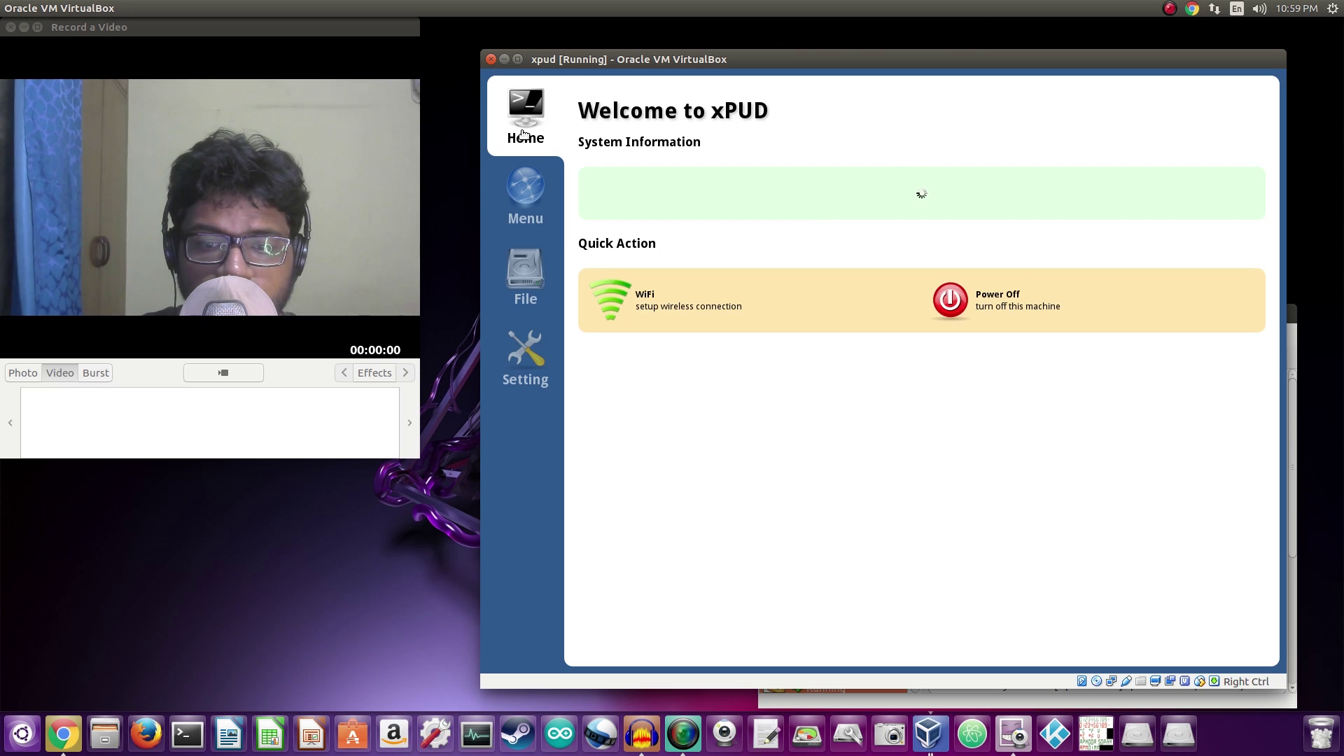